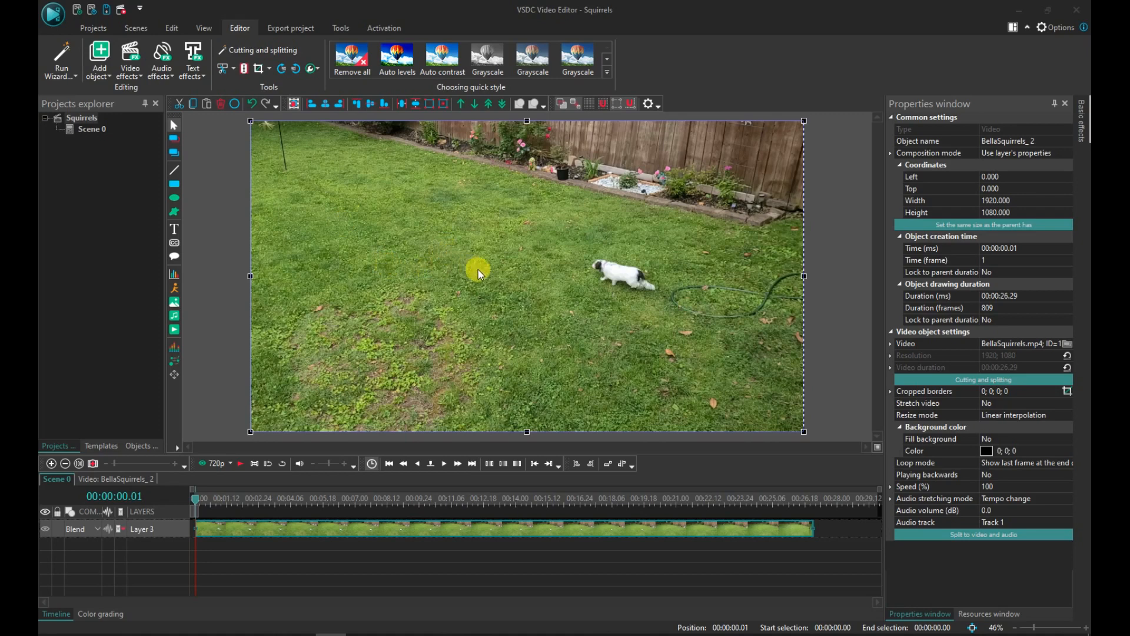
Play the BellaSquirrels clip on the timeline to review its picture and sound.
{"action": "left_click", "coordinate": [237, 465]}
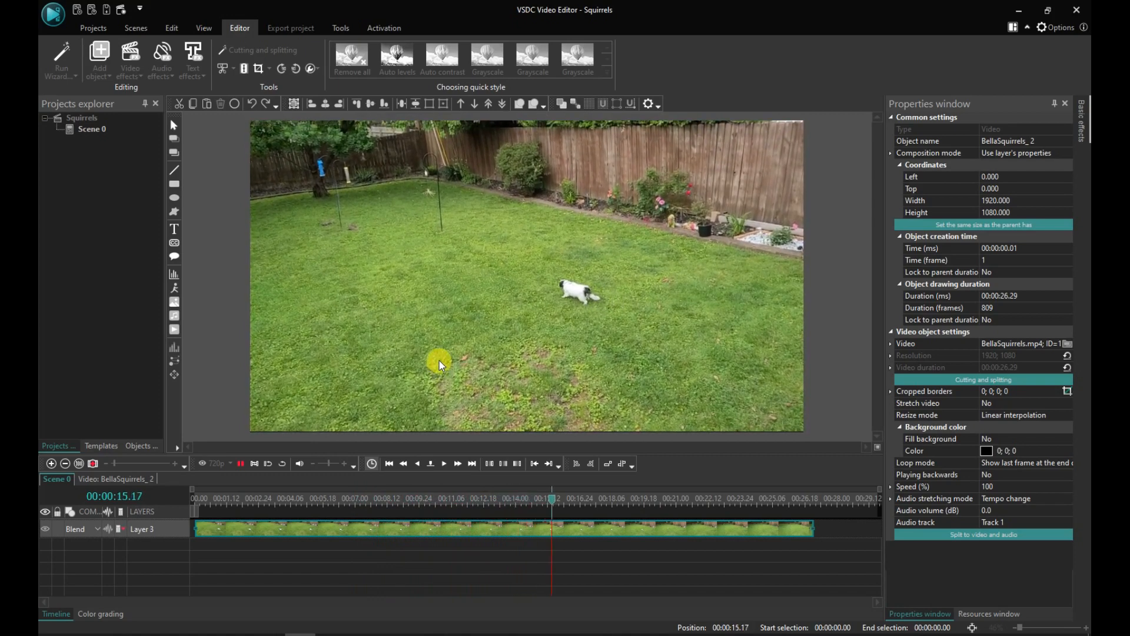
{"action": "left_click", "coordinate": [240, 463]}
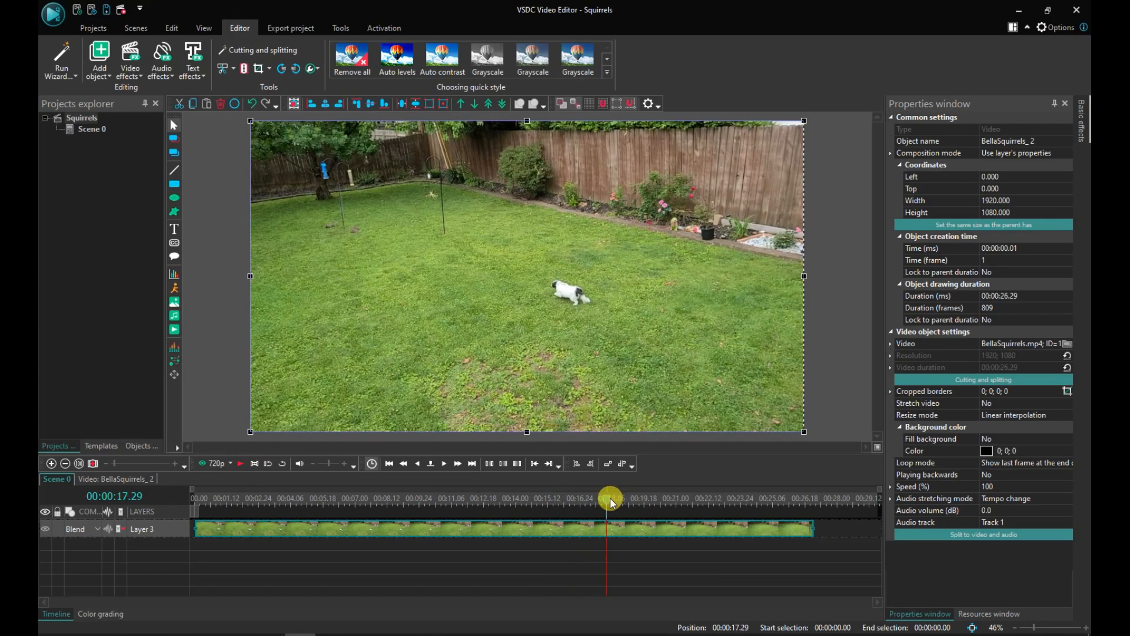
{"action": "left_click", "coordinate": [236, 527]}
{"action": "left_click", "coordinate": [187, 516]}
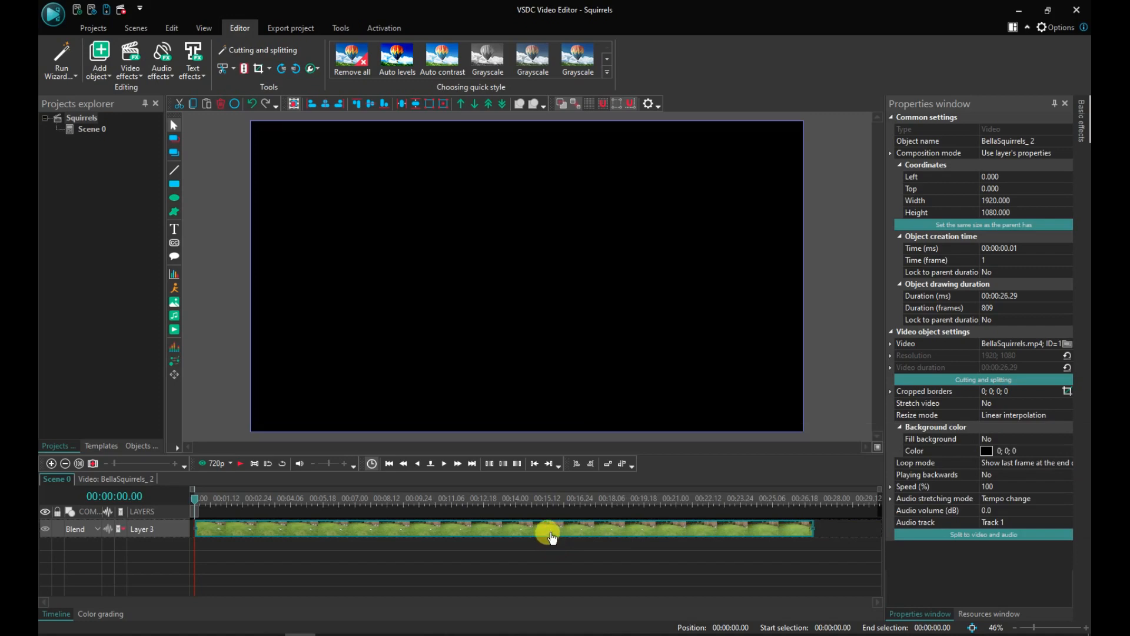
Set the BellaSquirrels clip's object creation time to frame 0 so it begins at the scene start.
{"action": "left_click", "coordinate": [196, 501]}
{"action": "left_click", "coordinate": [192, 501]}
{"action": "left_click", "coordinate": [994, 260]}
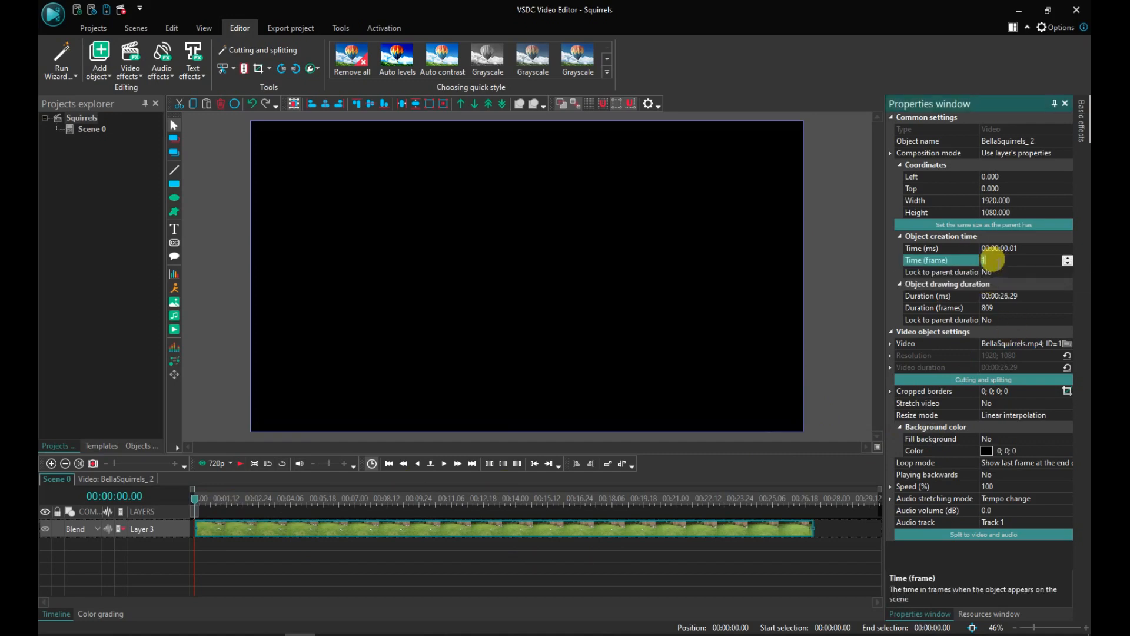
{"action": "type", "text": "0"}
{"action": "left_click", "coordinate": [996, 264]}
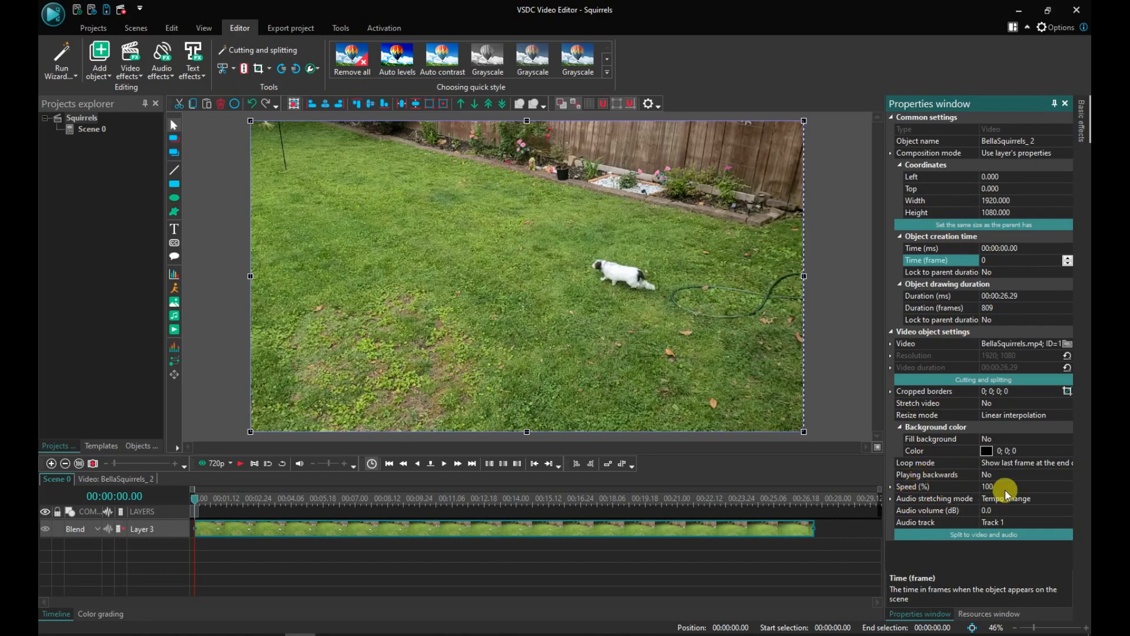
Split the BellaSquirrels clip into separate video and audio, and delete the separated audio object on Layer 4.
{"action": "left_click", "coordinate": [962, 535]}
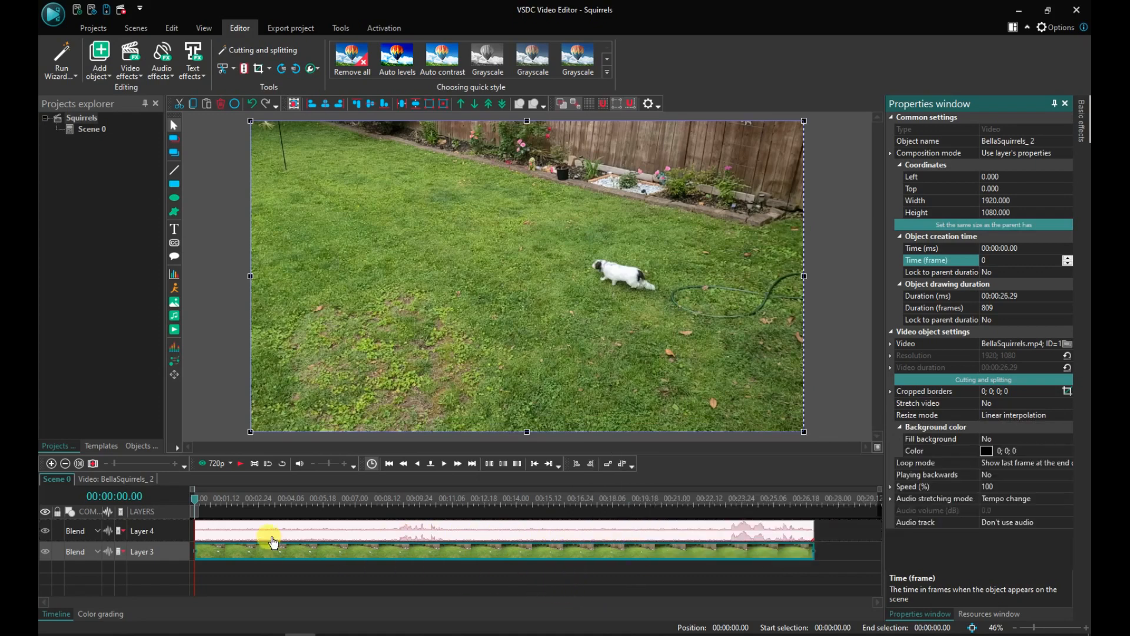
{"action": "mouse_move", "coordinate": [274, 541]}
{"action": "left_click", "coordinate": [336, 527]}
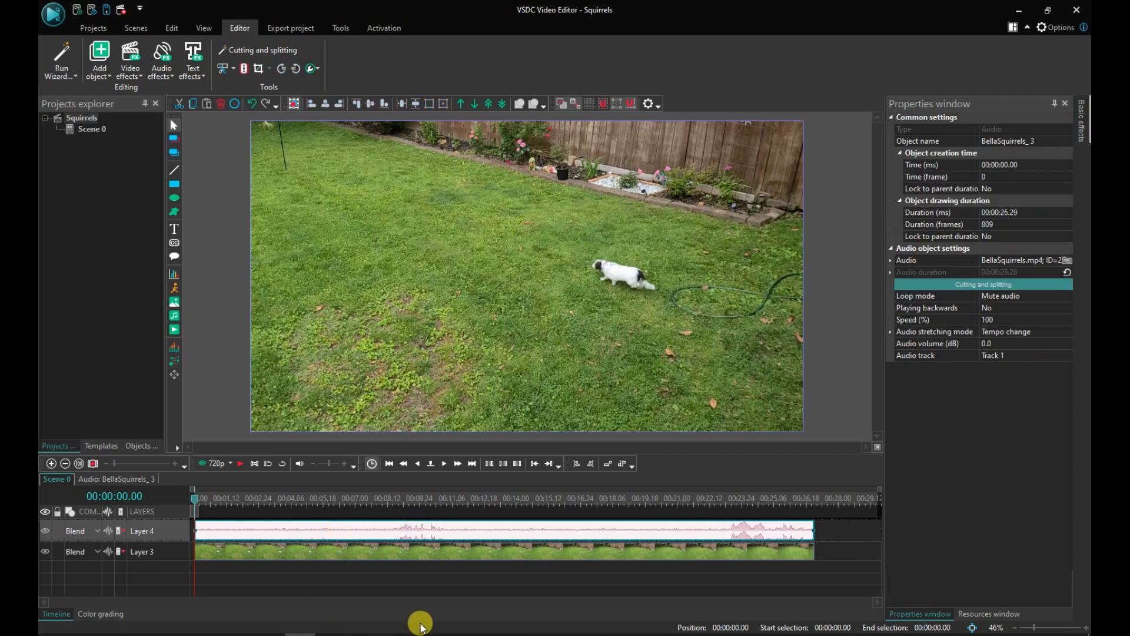
{"action": "right_click", "coordinate": [427, 532]}
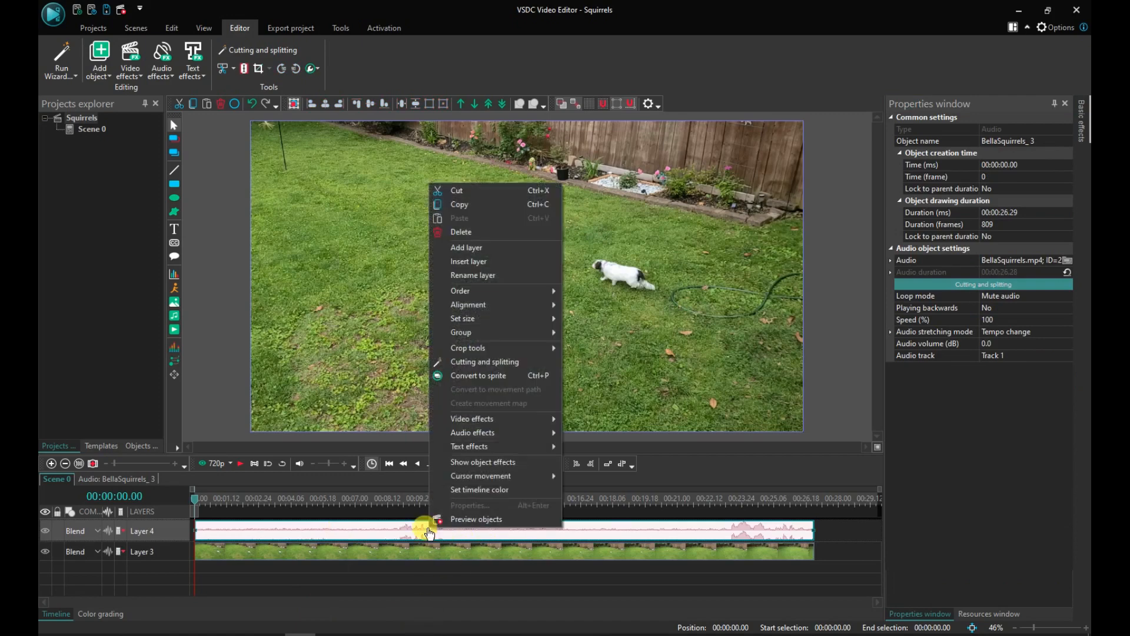
{"action": "left_click", "coordinate": [488, 231]}
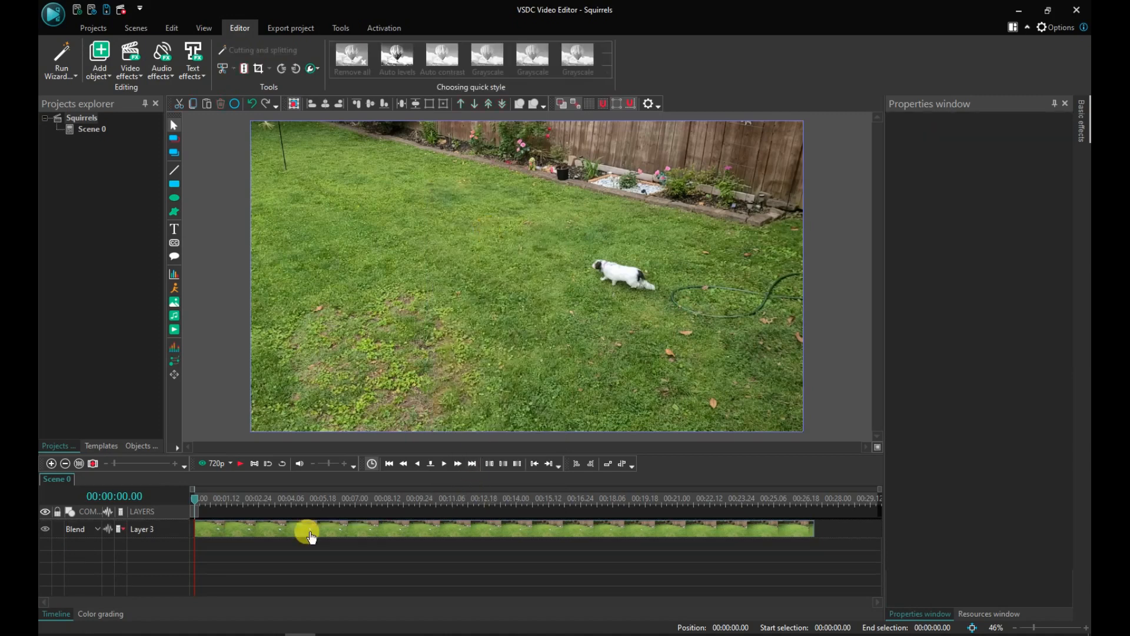
Play the start of the BellaSquirrels clip to check its sound, and return the playhead to 00:00:00.00.
{"action": "left_click", "coordinate": [240, 464]}
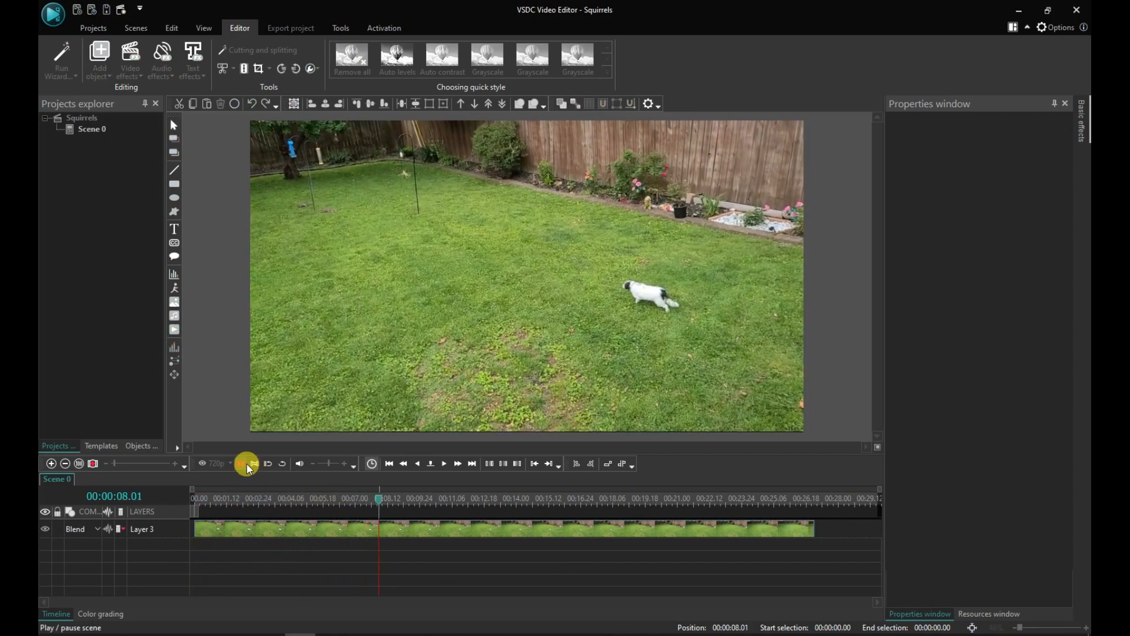
{"action": "left_click", "coordinate": [246, 464]}
{"action": "left_click", "coordinate": [380, 498]}
{"action": "left_click_drag", "start_coordinate": [382, 503], "coordinate": [190, 503]}
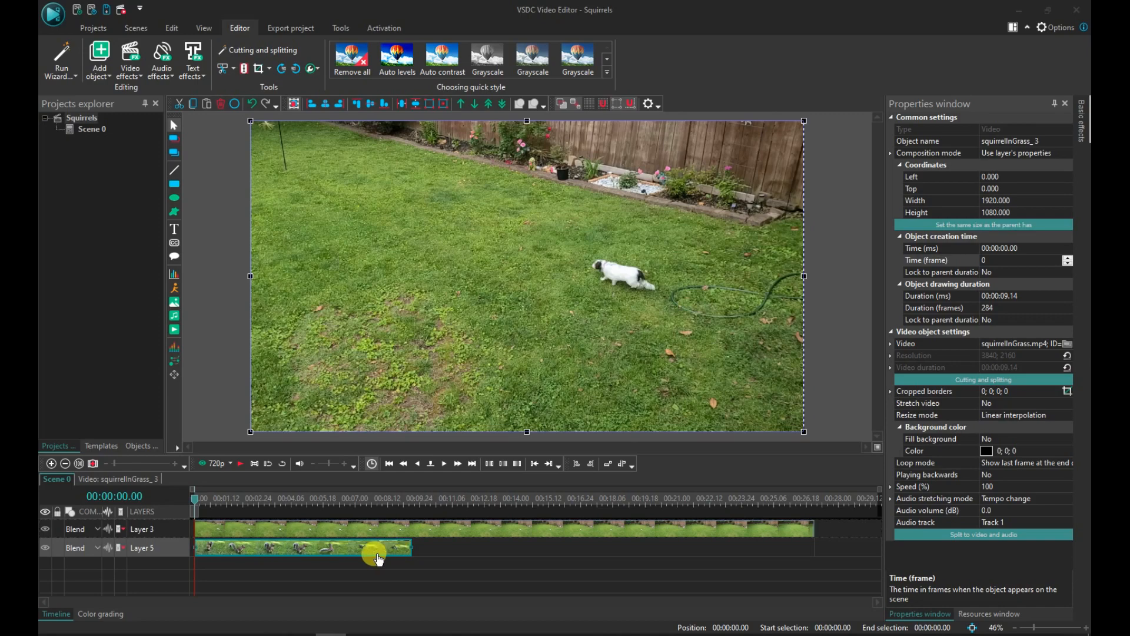
Hide Layer 3 and play the squirrelInGrass clip on Layer 5 from the beginning.
{"action": "left_click", "coordinate": [45, 529]}
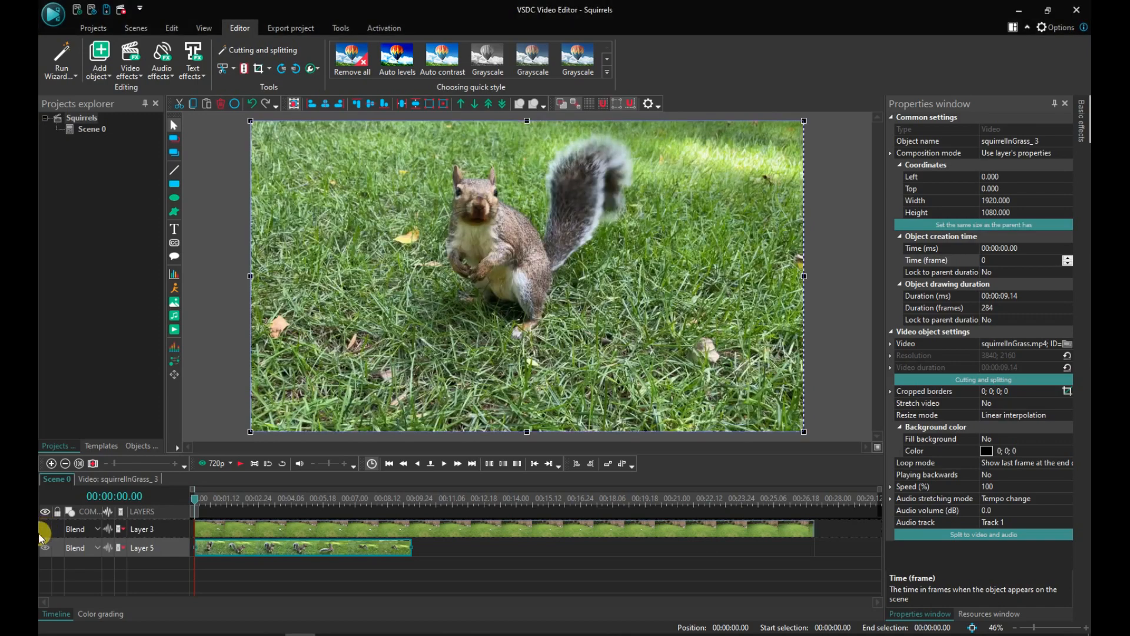
{"action": "left_click", "coordinate": [238, 464]}
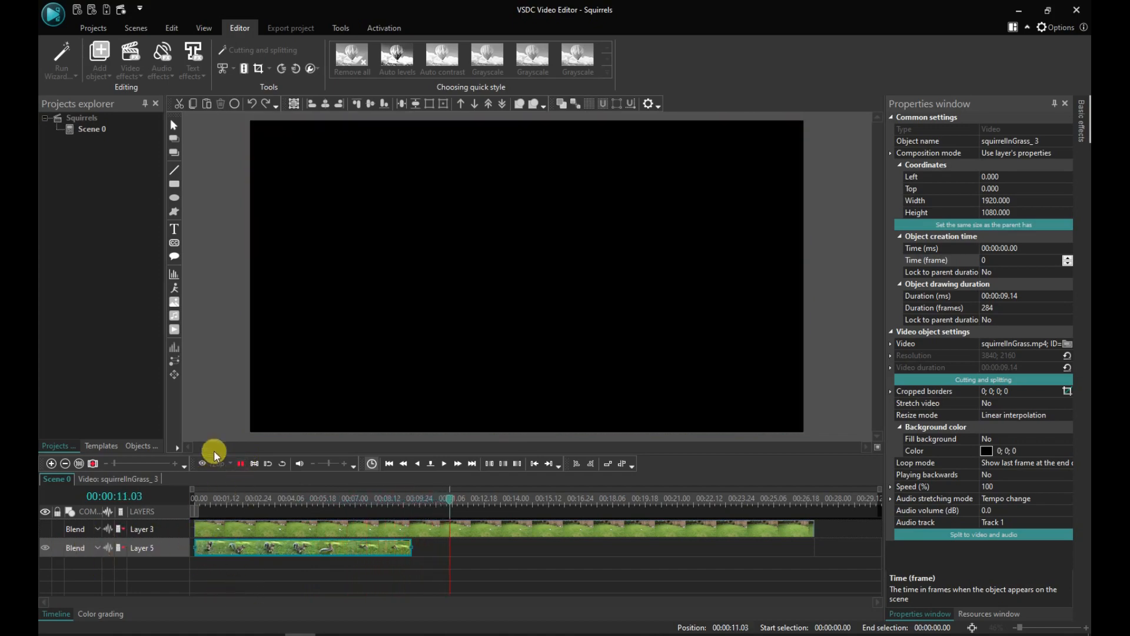
{"action": "left_click", "coordinate": [241, 463]}
Hide Layer 5, show Layer 3 again, and return the playhead to the start of the timeline.
{"action": "left_click", "coordinate": [45, 543]}
{"action": "left_click", "coordinate": [46, 529]}
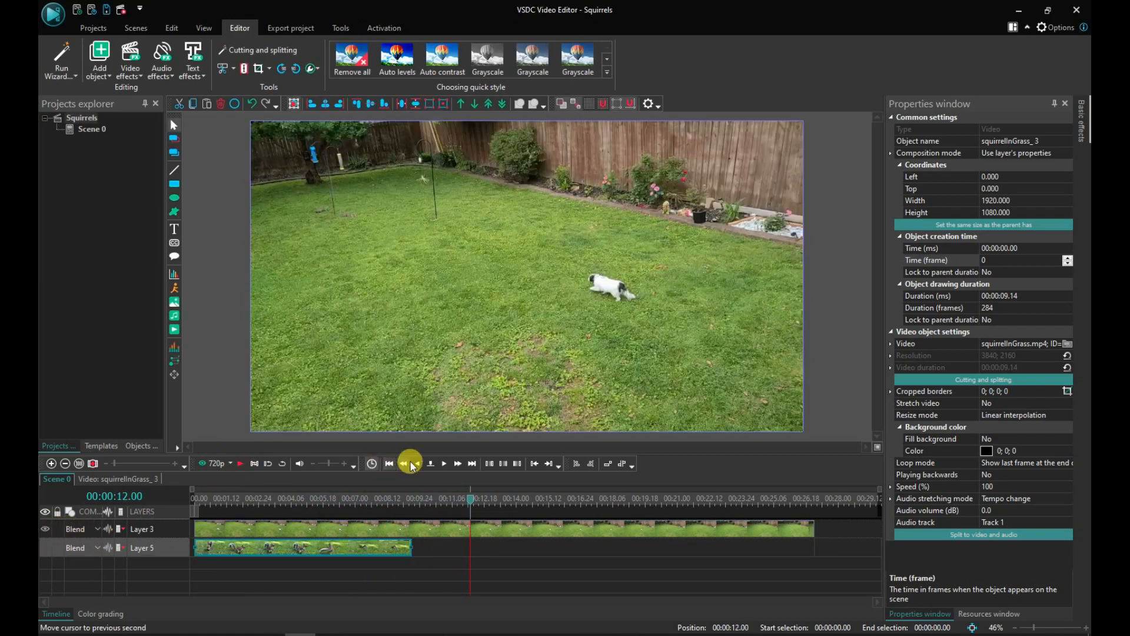
{"action": "left_click_drag", "start_coordinate": [471, 502], "coordinate": [186, 499]}
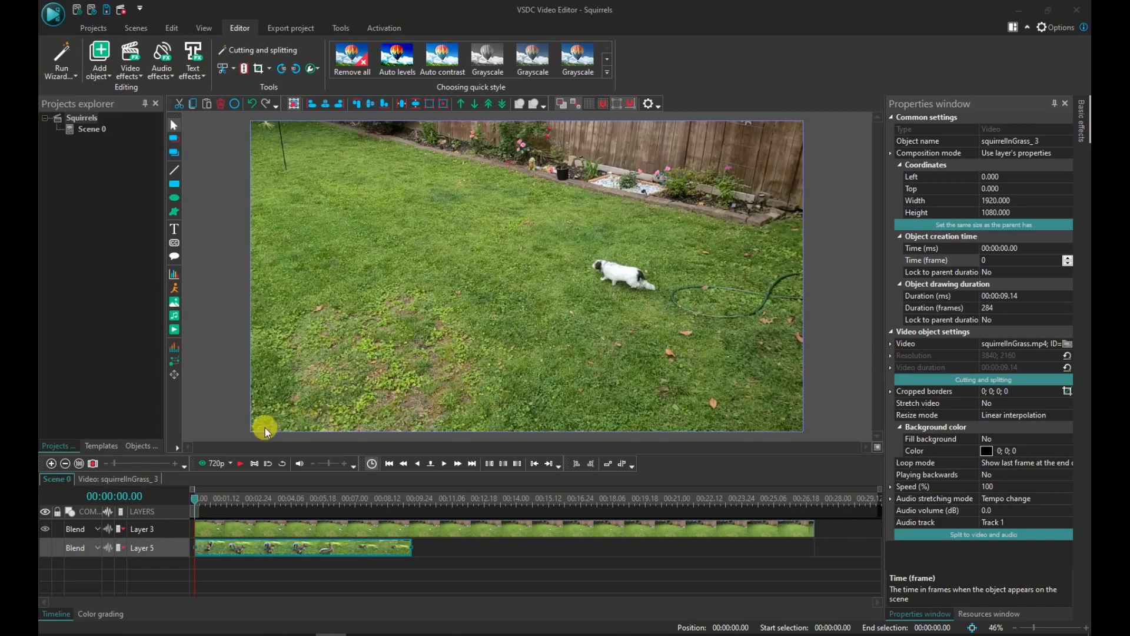
Preview the BellaSquirrels clip on Layer 3 and split it into two parts at 00:00:03.00.
{"action": "left_click", "coordinate": [238, 464]}
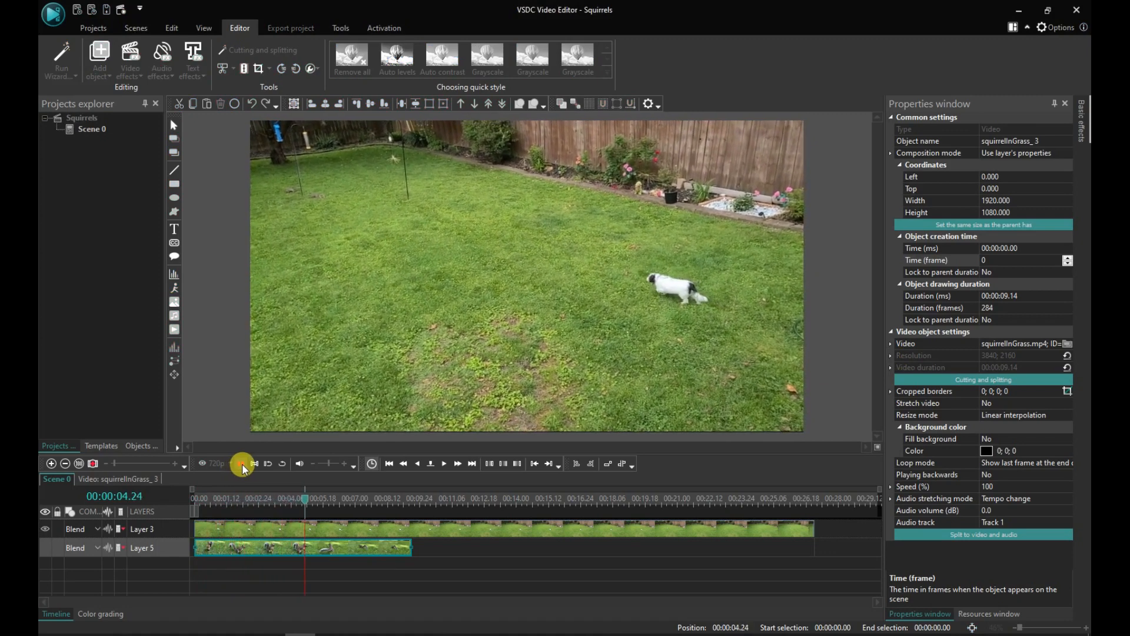
{"action": "left_click", "coordinate": [242, 463]}
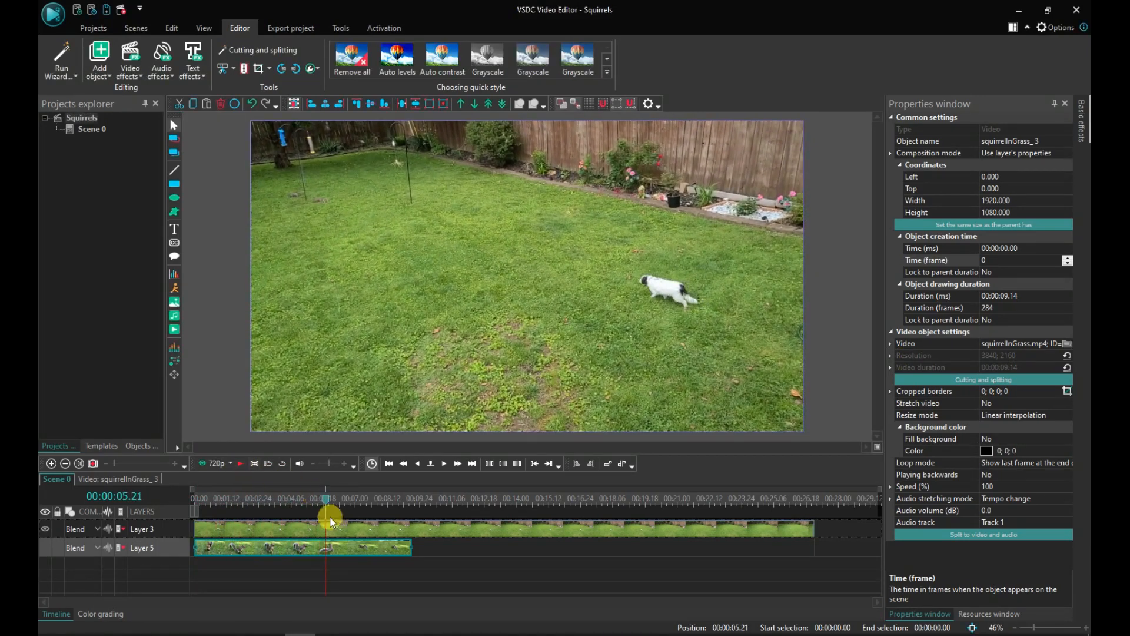
{"action": "left_click_drag", "start_coordinate": [329, 503], "coordinate": [266, 505]}
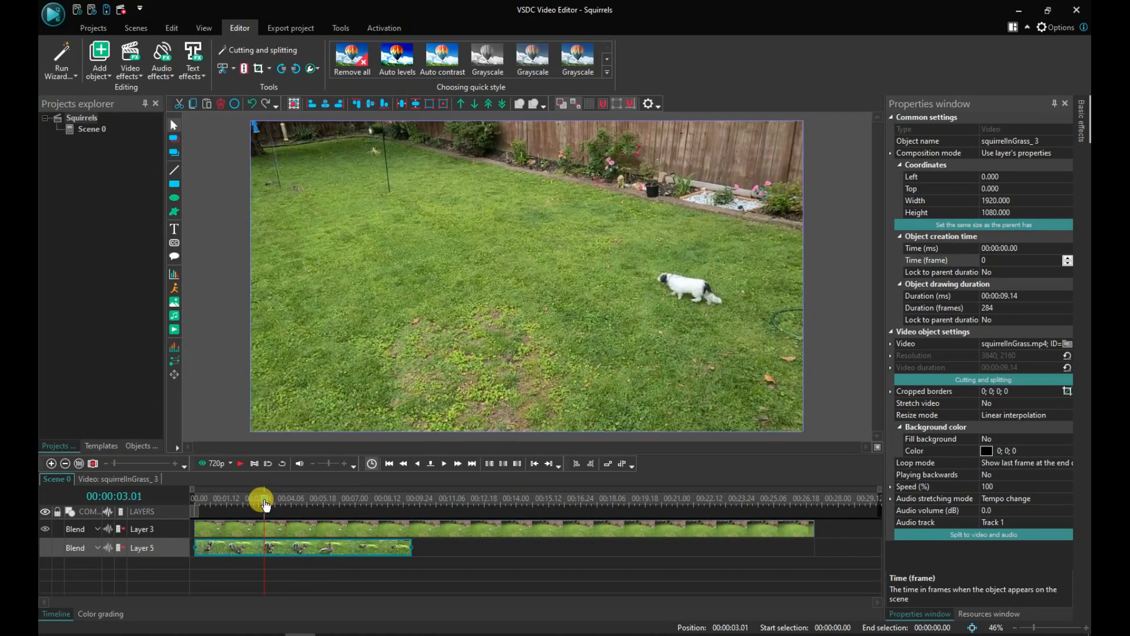
{"action": "left_click", "coordinate": [416, 467]}
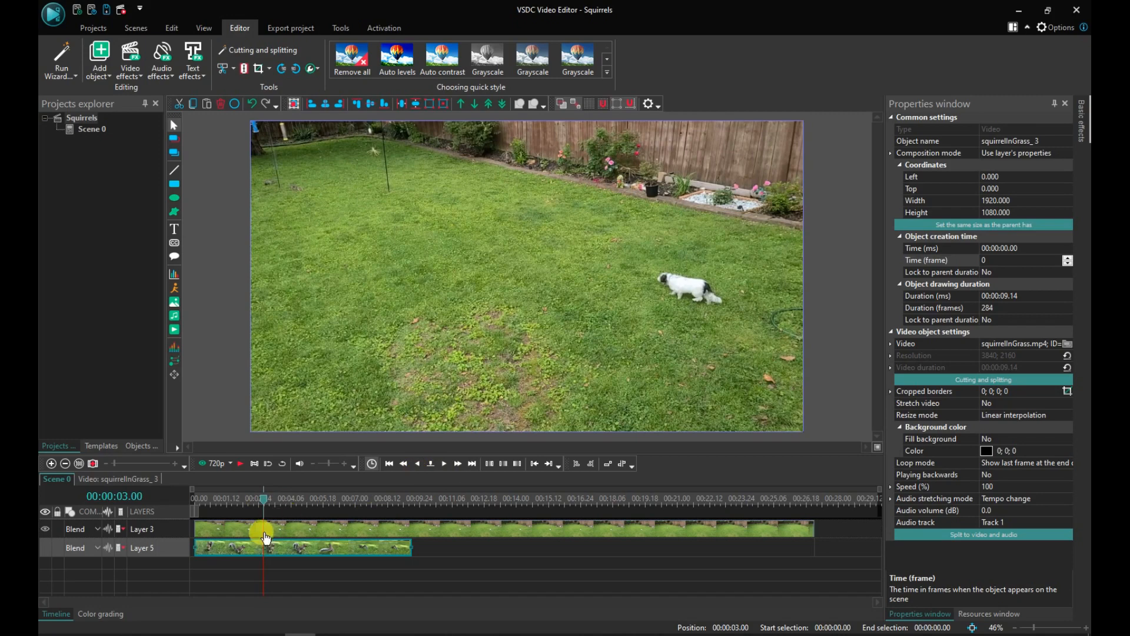
{"action": "mouse_move", "coordinate": [241, 529]}
{"action": "left_click", "coordinate": [282, 528]}
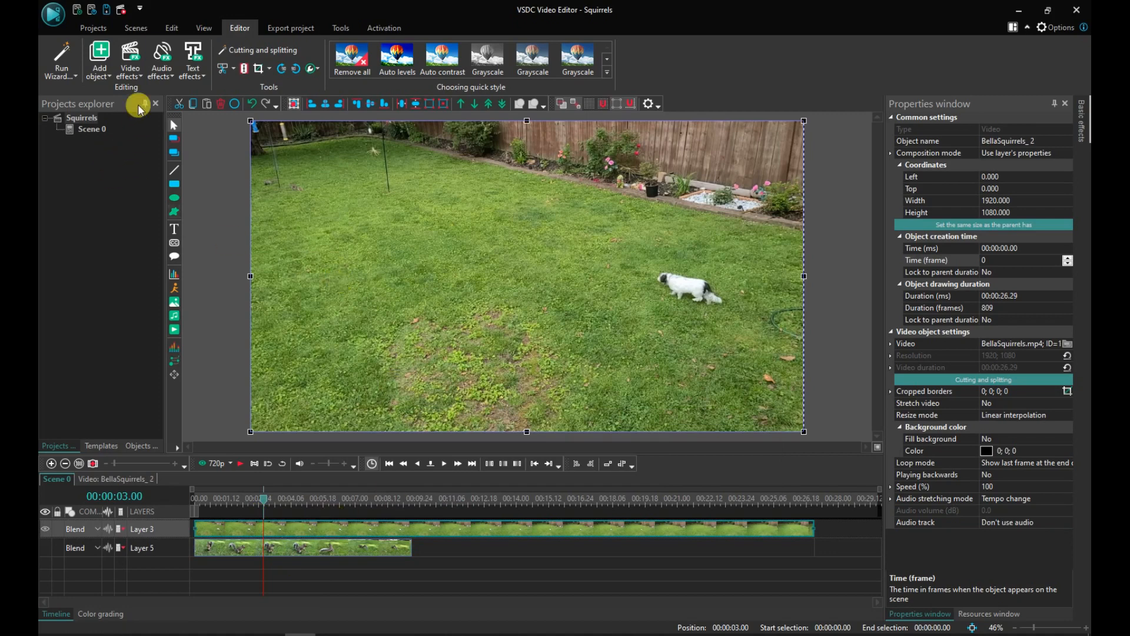
{"action": "left_click", "coordinate": [237, 70]}
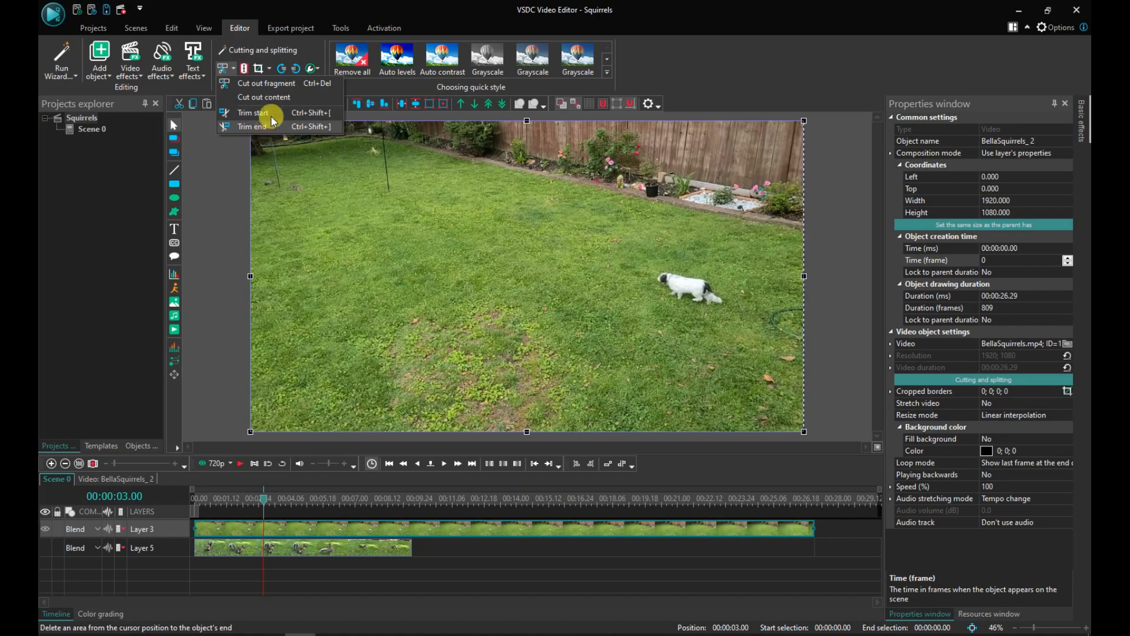
{"action": "left_click", "coordinate": [665, 64]}
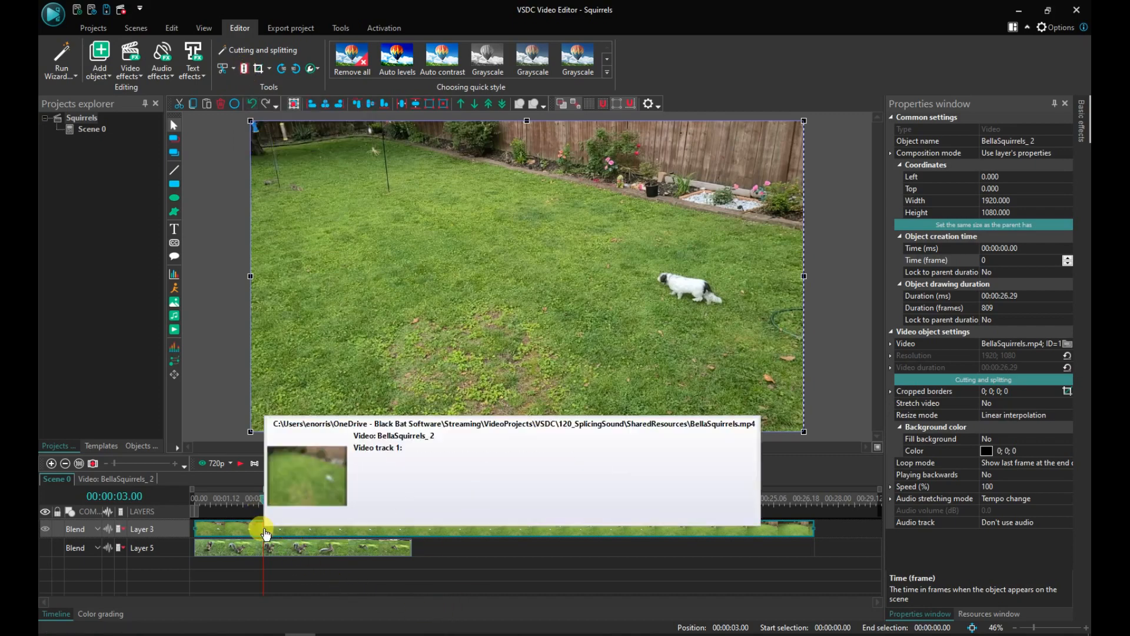
{"action": "left_click", "coordinate": [246, 69]}
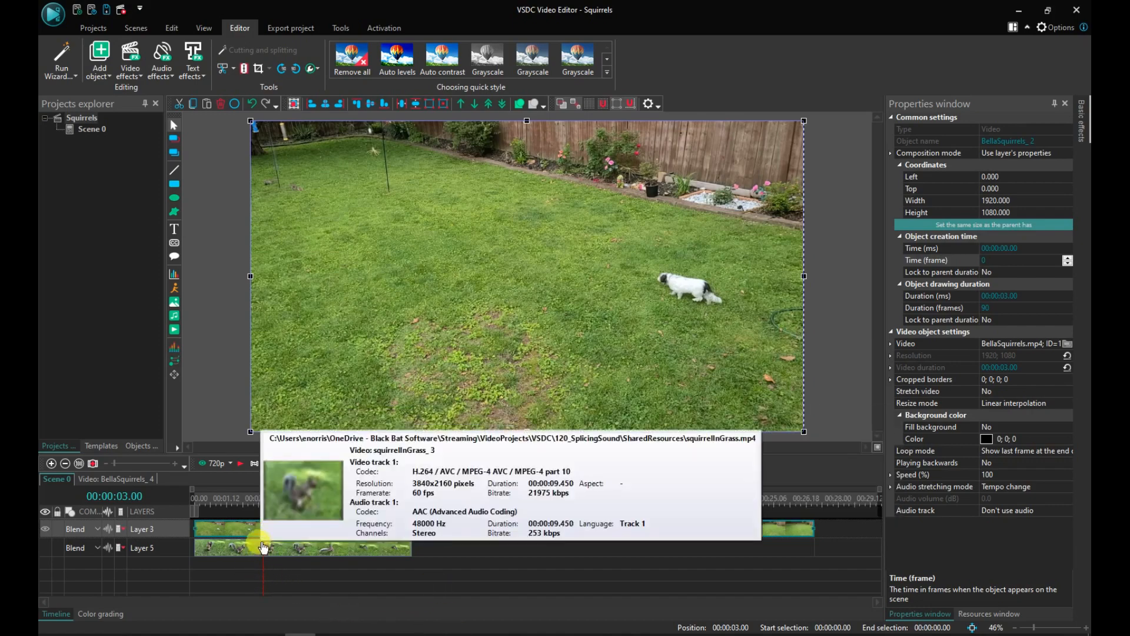
Shift the second part of the BellaSquirrels clip to start at 00:00:04.21, leaving a gap after the first part.
{"action": "left_click_drag", "start_coordinate": [260, 502], "coordinate": [184, 504]}
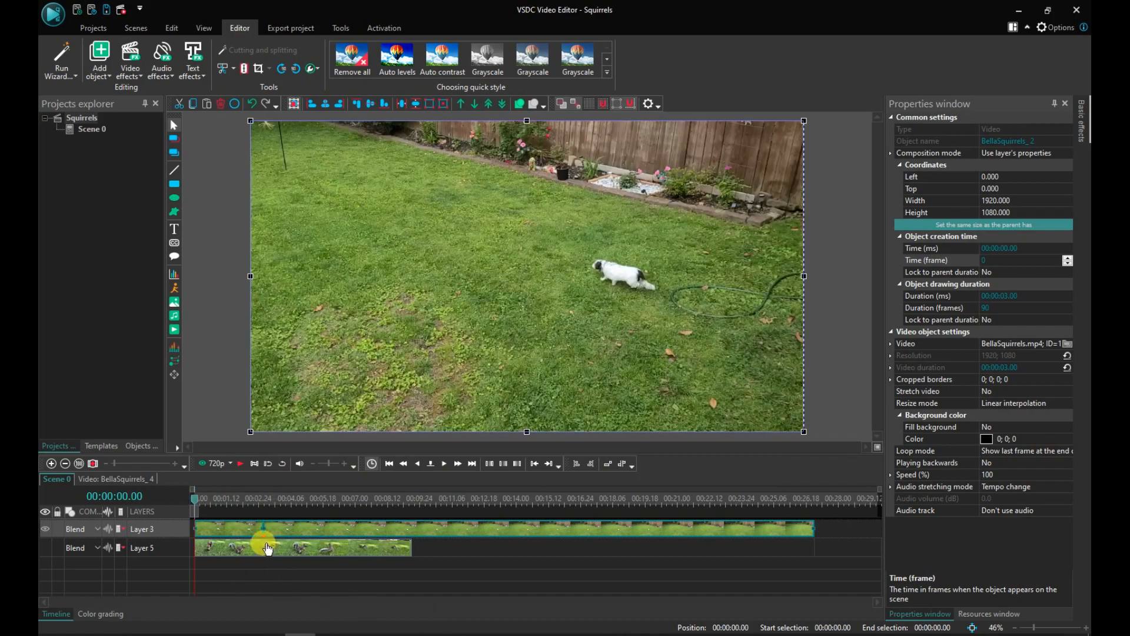
{"action": "left_click", "coordinate": [263, 537]}
{"action": "left_click", "coordinate": [282, 563]}
{"action": "left_click", "coordinate": [254, 535]}
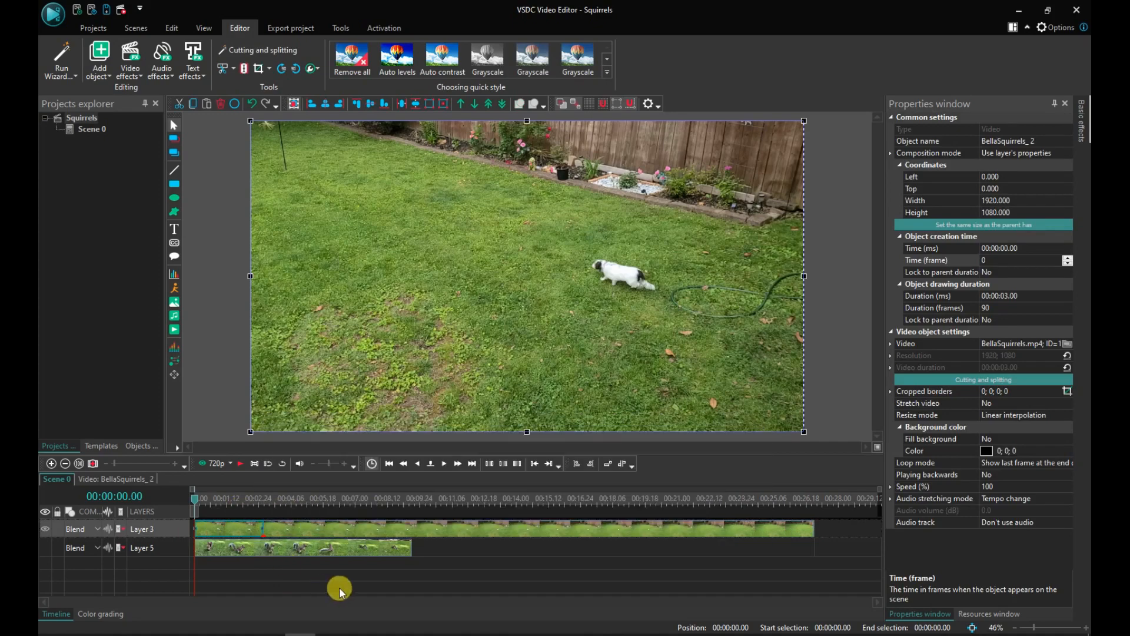
{"action": "left_click", "coordinate": [462, 533]}
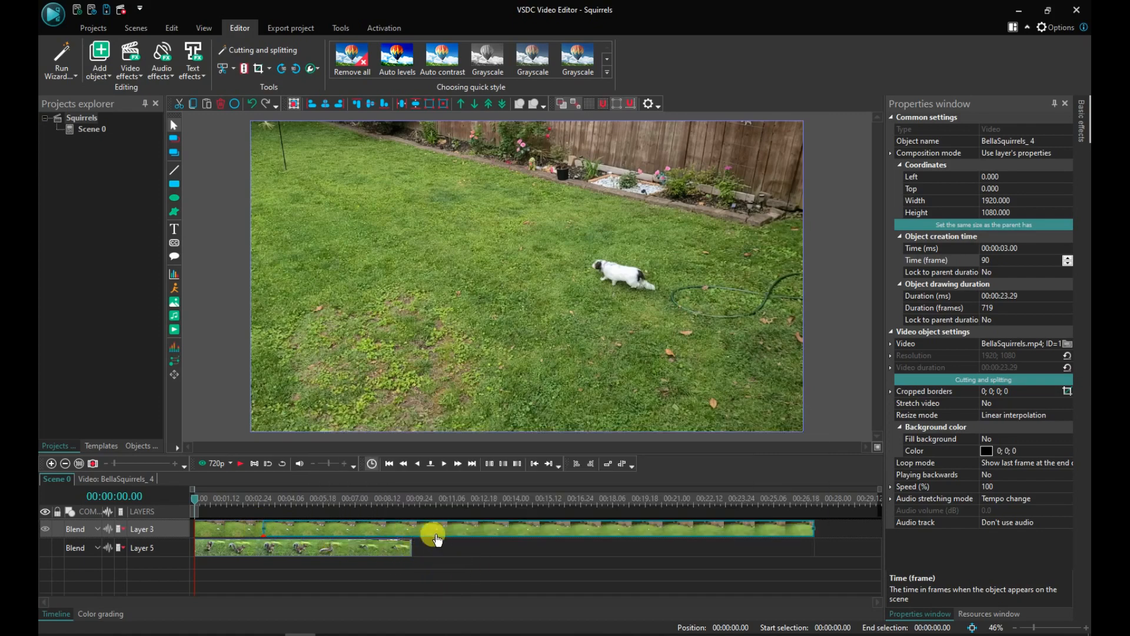
{"action": "left_click_drag", "start_coordinate": [435, 530], "coordinate": [476, 535]}
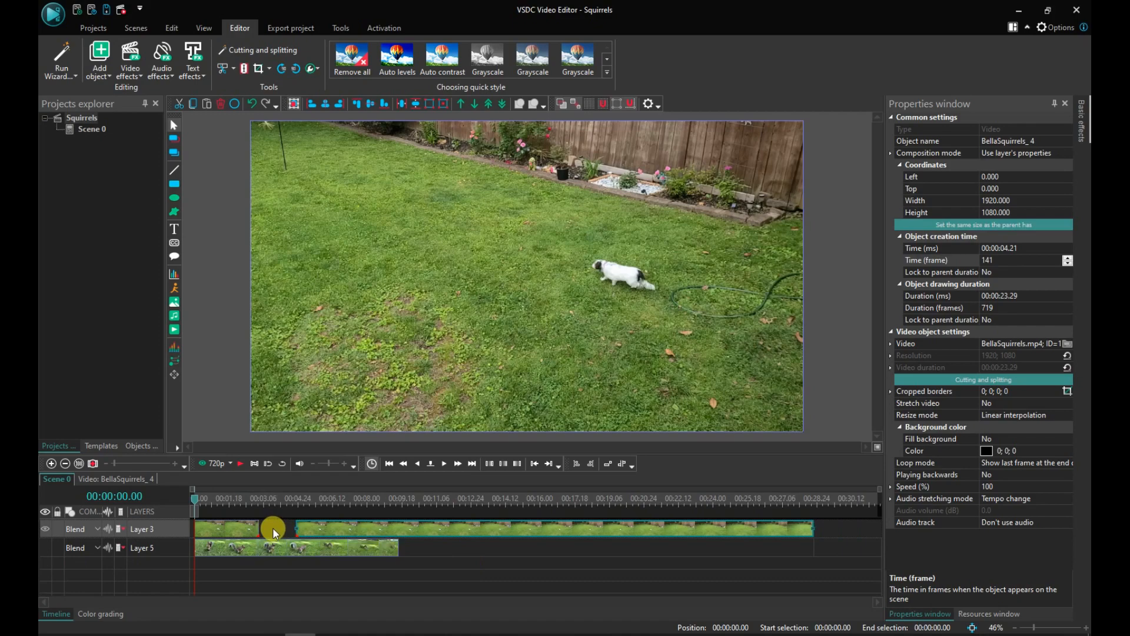
Play Layer 3 from about 00:00:02.26 across the gap between the two BellaSquirrels parts.
{"action": "left_click", "coordinate": [256, 503]}
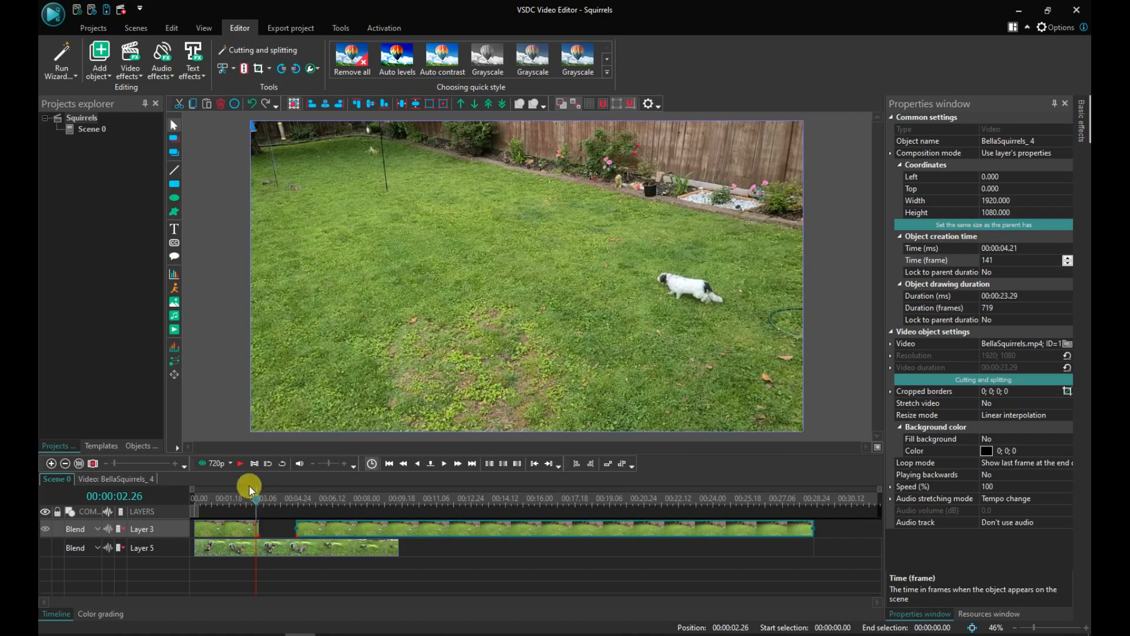
{"action": "left_click", "coordinate": [238, 468]}
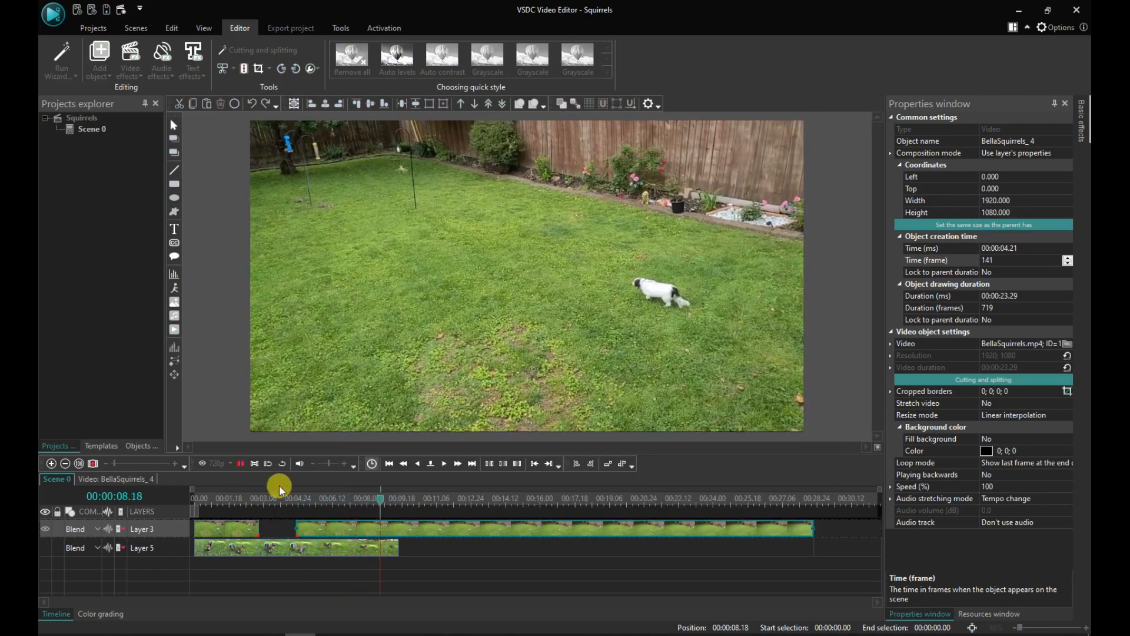
{"action": "left_click", "coordinate": [244, 462]}
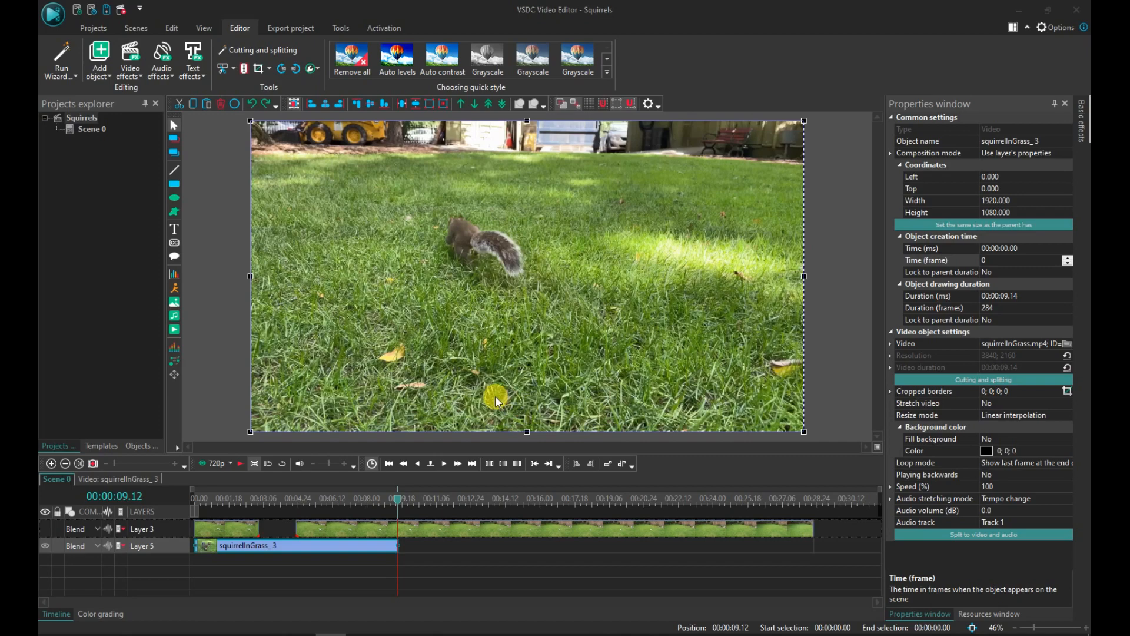
Preview the squirrelInGrass clip on Layer 5 from its beginning and split it at 00:00:00.09.
{"action": "left_click", "coordinate": [390, 495]}
{"action": "left_click_drag", "start_coordinate": [396, 501], "coordinate": [194, 521]}
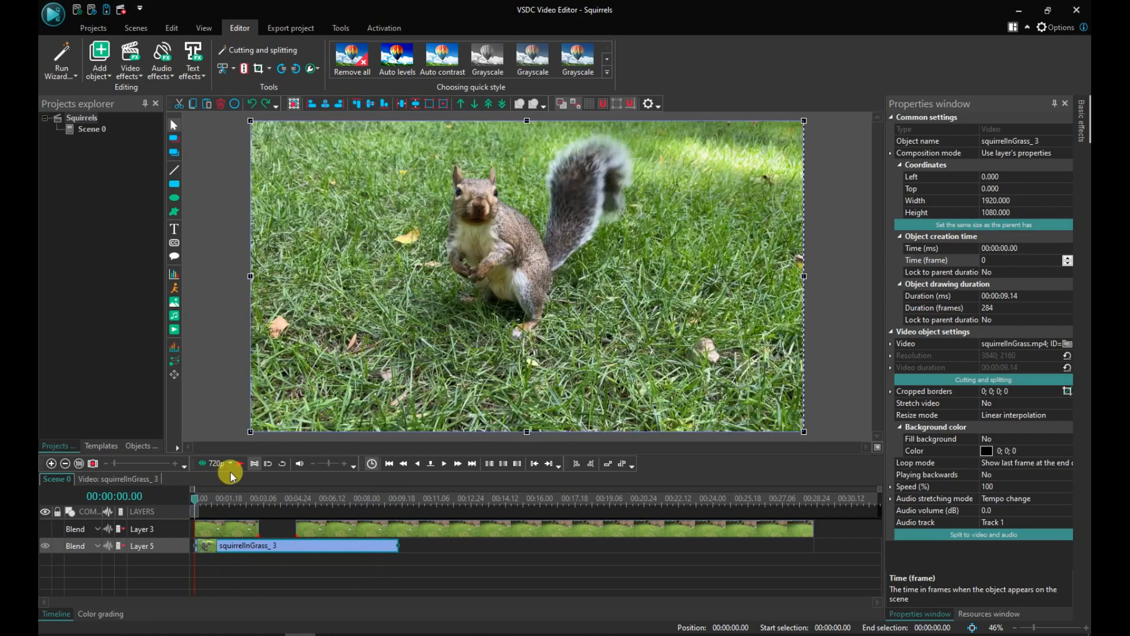
{"action": "left_click", "coordinate": [239, 465]}
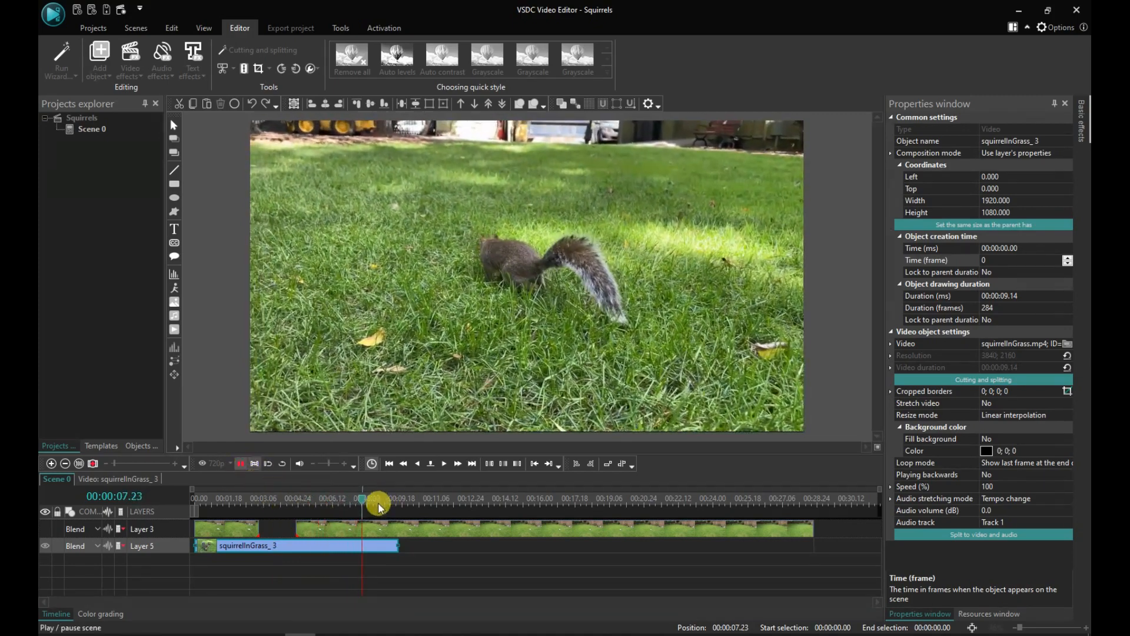
{"action": "left_click_drag", "start_coordinate": [361, 501], "coordinate": [206, 511]}
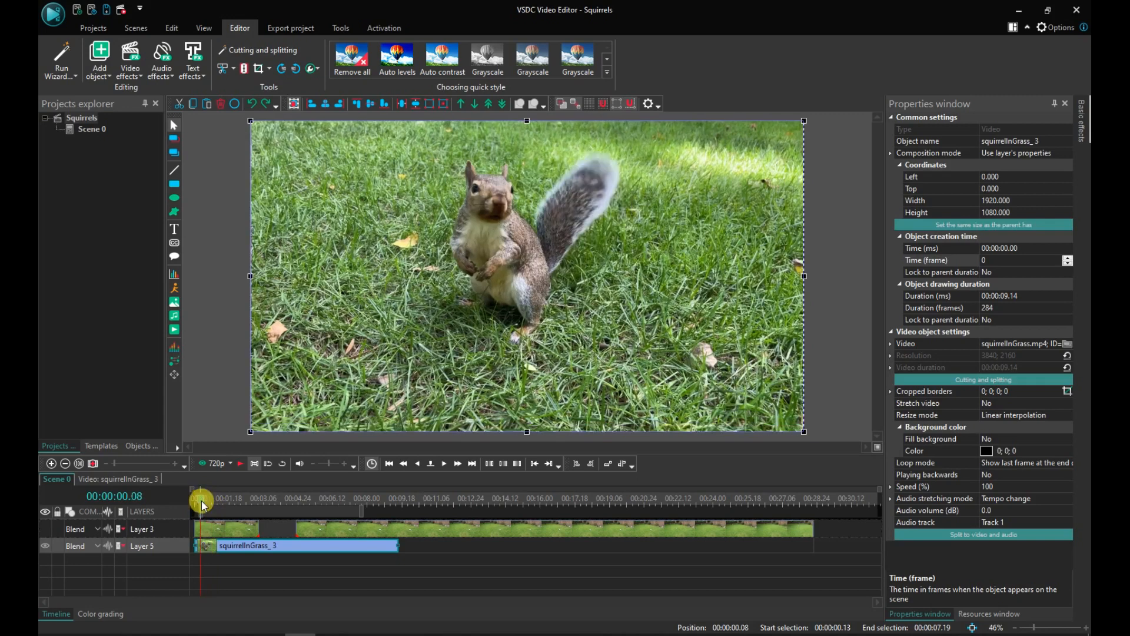
{"action": "left_click_drag", "start_coordinate": [202, 506], "coordinate": [203, 505]}
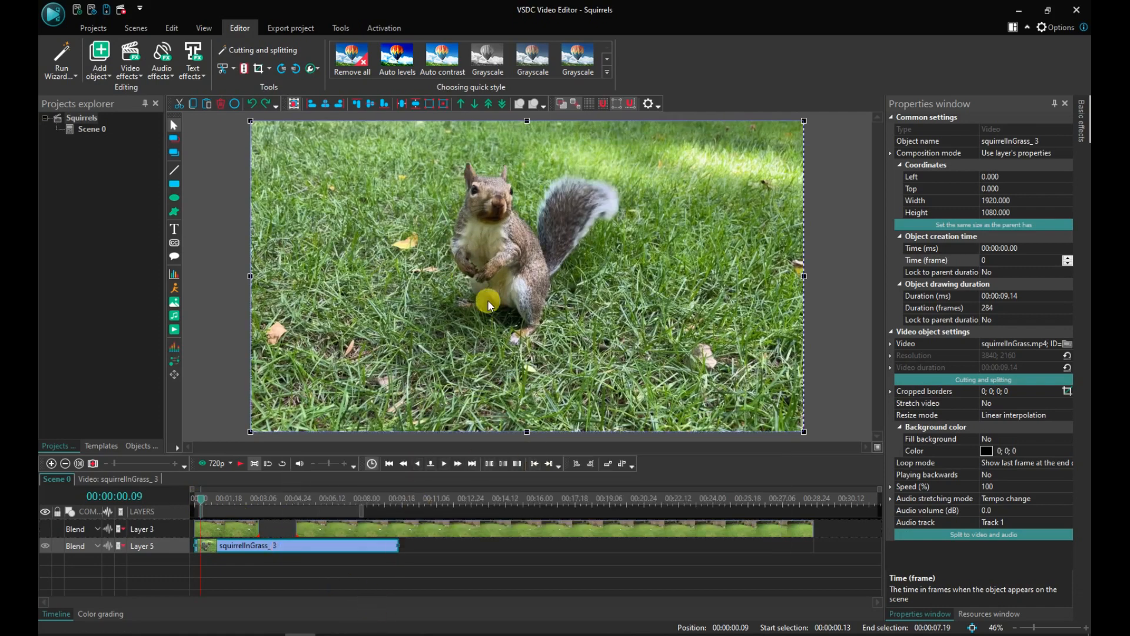
{"action": "left_click", "coordinate": [245, 70]}
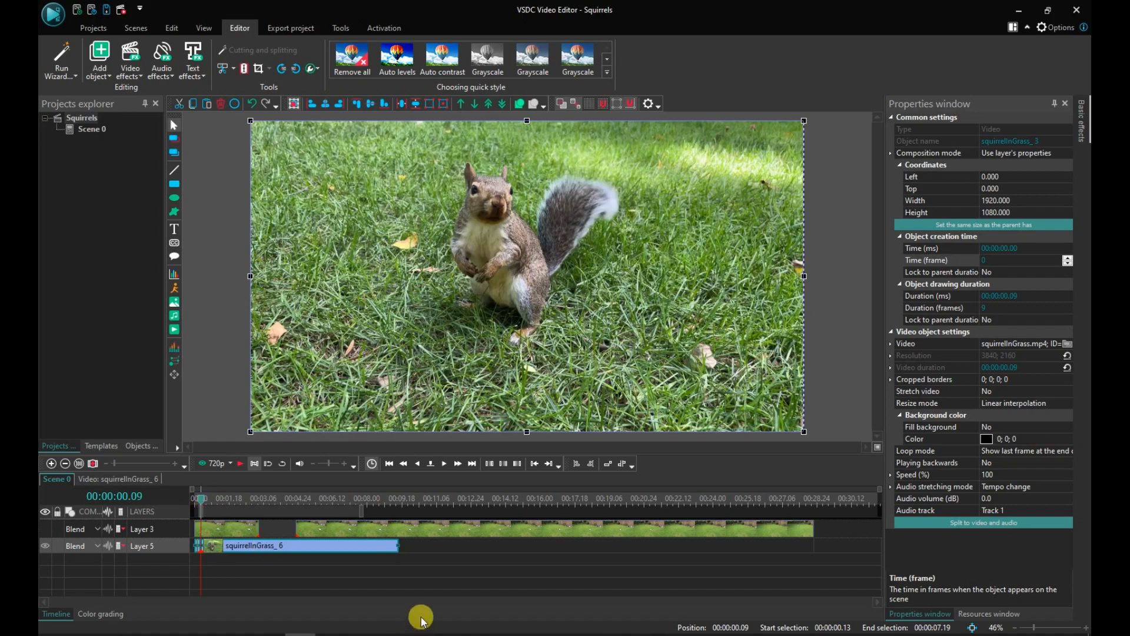
Preview the second squirrelInGrass part on Layer 5 and split it at 00:00:02.04.
{"action": "left_click", "coordinate": [401, 576]}
{"action": "left_click", "coordinate": [269, 549]}
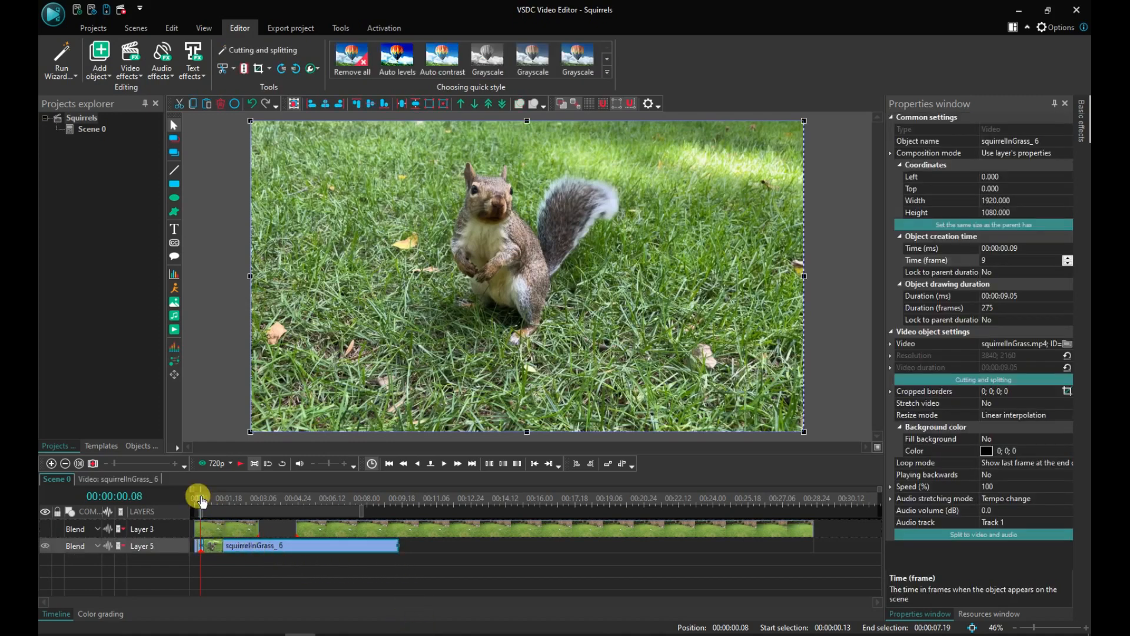
{"action": "left_click_drag", "start_coordinate": [202, 501], "coordinate": [250, 508]}
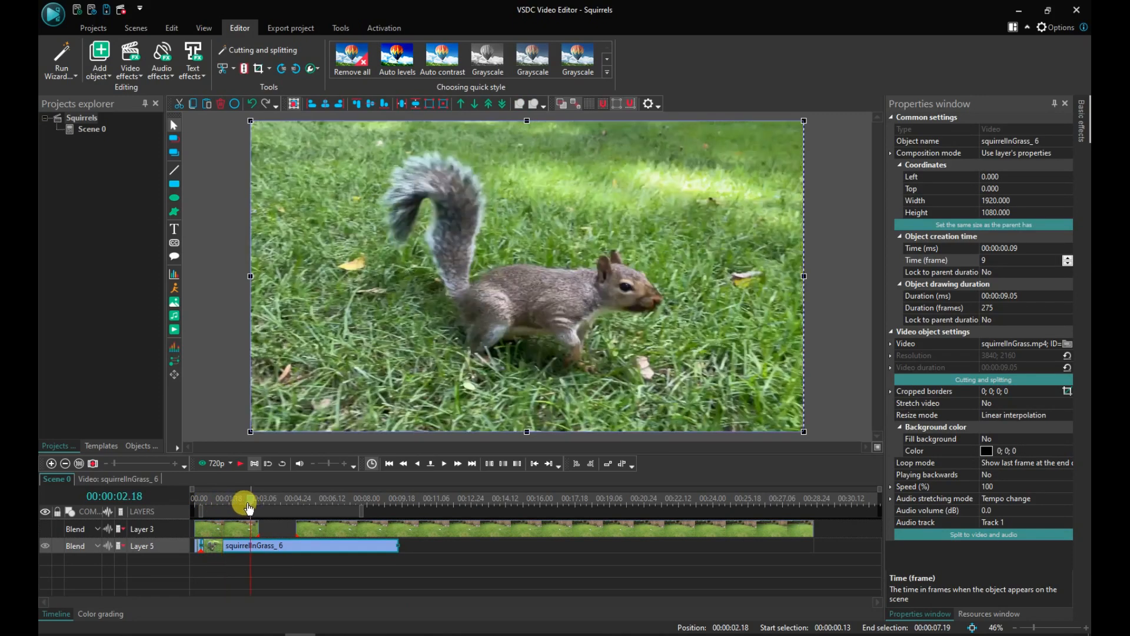
{"action": "left_click_drag", "start_coordinate": [246, 503], "coordinate": [240, 497]}
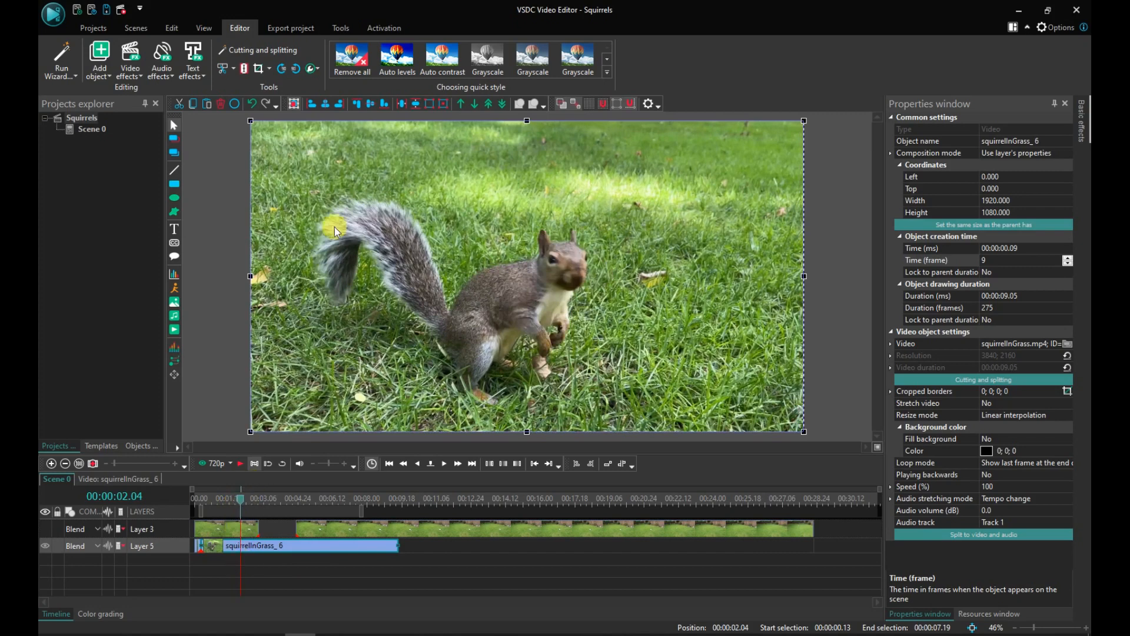
{"action": "left_click", "coordinate": [245, 73]}
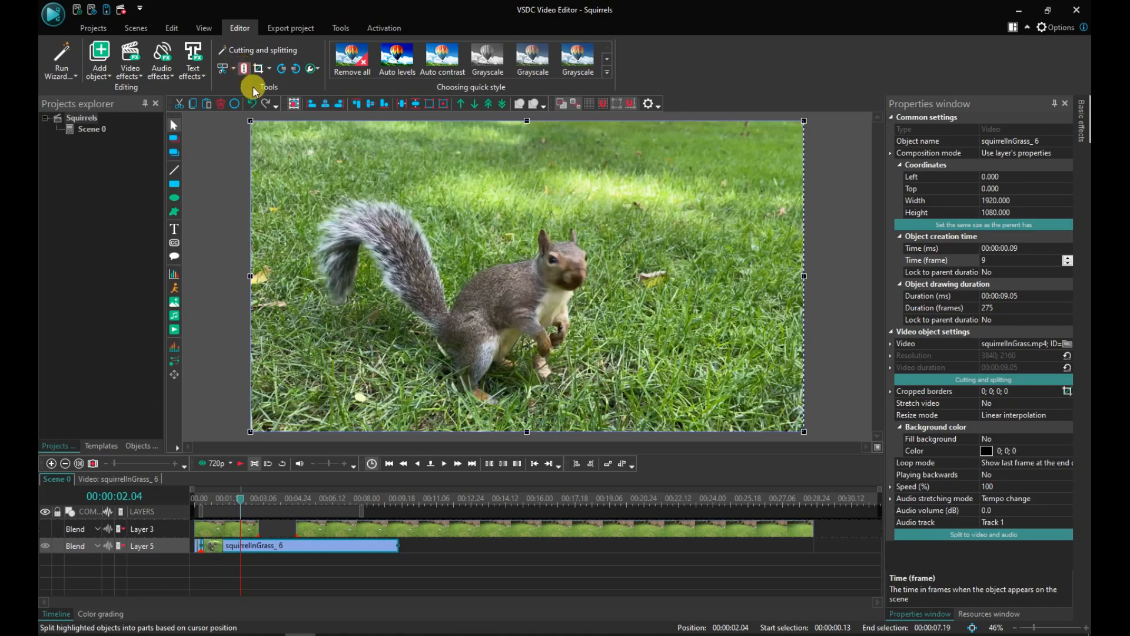
{"action": "left_click", "coordinate": [238, 547]}
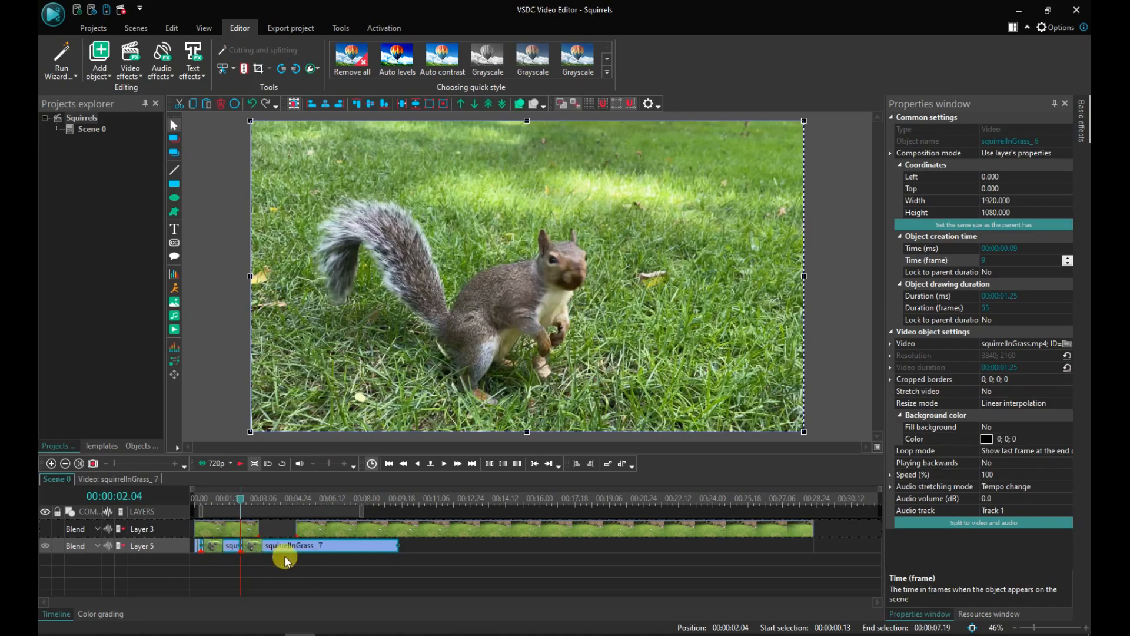
Spread the squirrelInGrass parts on Layer 5, moving the last part to 00:00:05.27 and the middle part to 00:00:02.19.
{"action": "left_click", "coordinate": [352, 567]}
{"action": "left_click", "coordinate": [246, 504]}
{"action": "left_click_drag", "start_coordinate": [241, 504], "coordinate": [189, 499]}
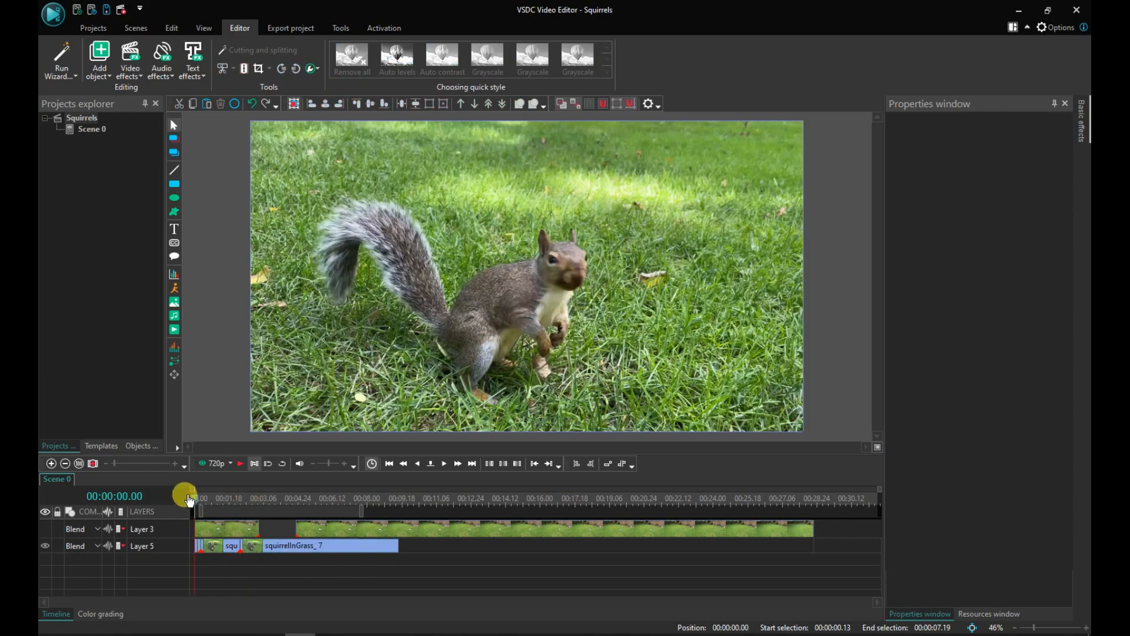
{"action": "left_click_drag", "start_coordinate": [298, 540], "coordinate": [379, 548]}
{"action": "left_click", "coordinate": [233, 551]}
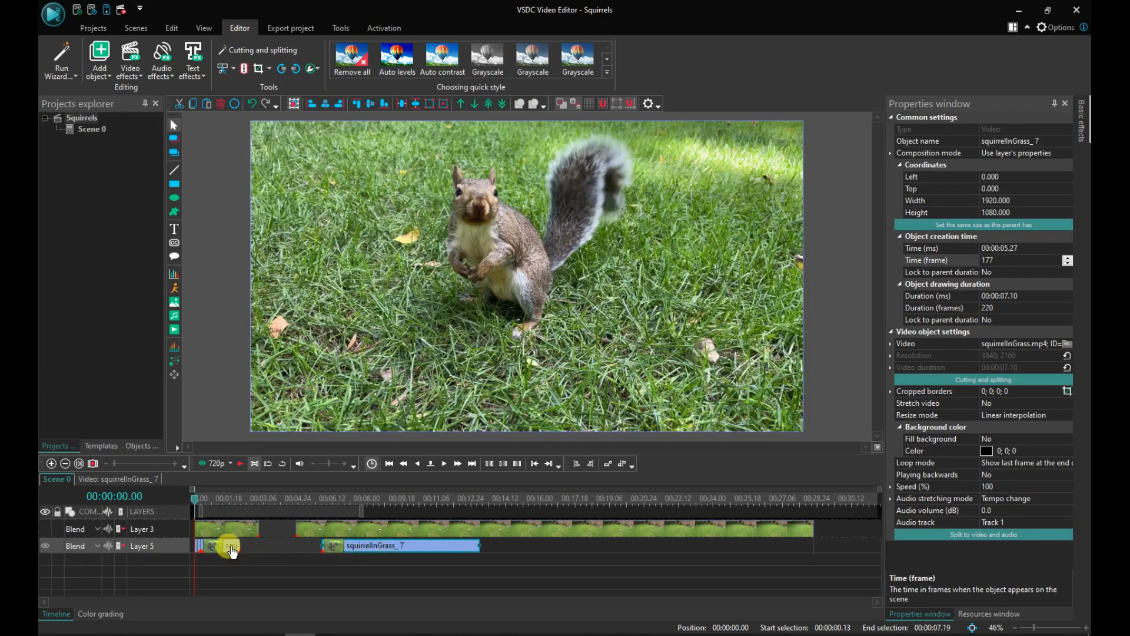
{"action": "left_click_drag", "start_coordinate": [233, 550], "coordinate": [283, 542]}
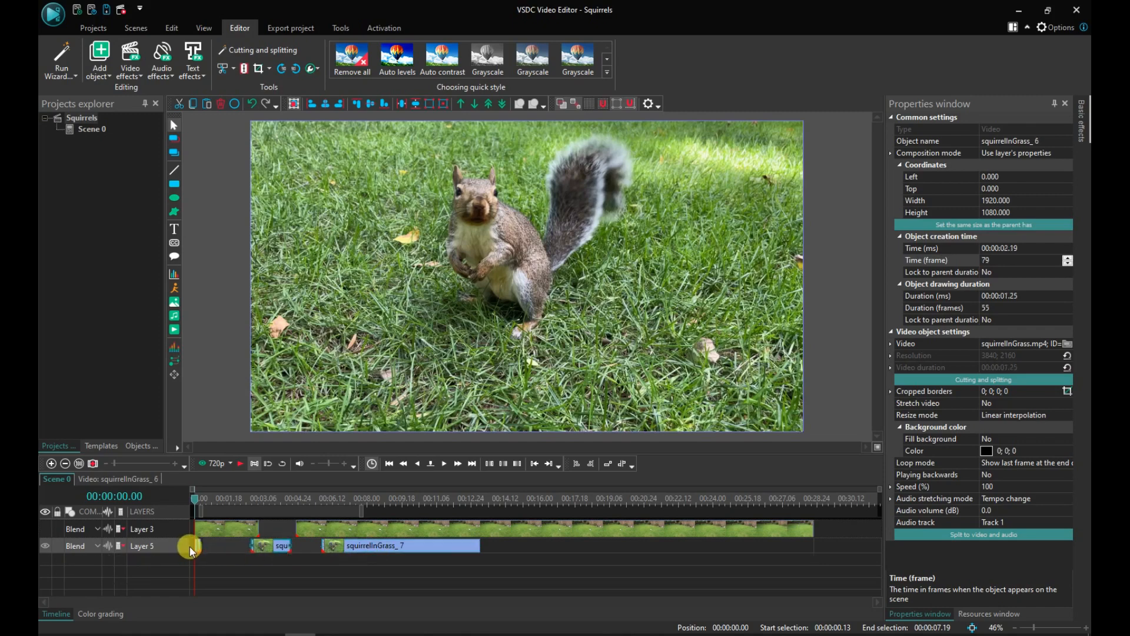
{"action": "left_click", "coordinate": [235, 568]}
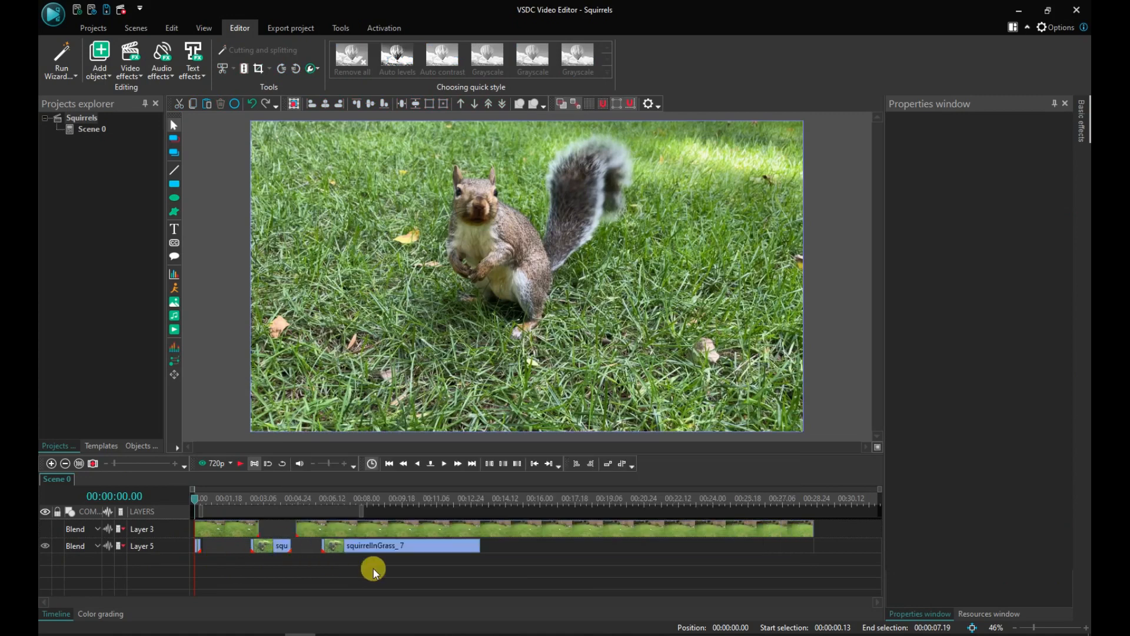
Insert the middle squirrelInGrass part into Layer 3 at 00:00:03.00 and place the second BellaSquirrels part directly after it at 00:00:04.25.
{"action": "mouse_move", "coordinate": [265, 552]}
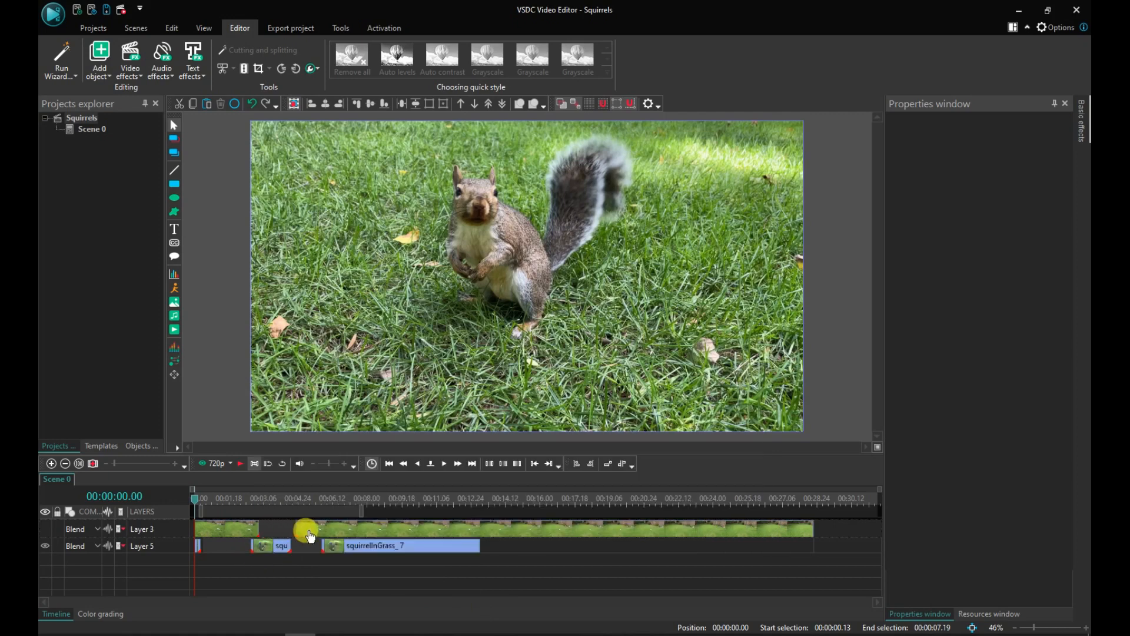
{"action": "left_click_drag", "start_coordinate": [339, 534], "coordinate": [362, 529]}
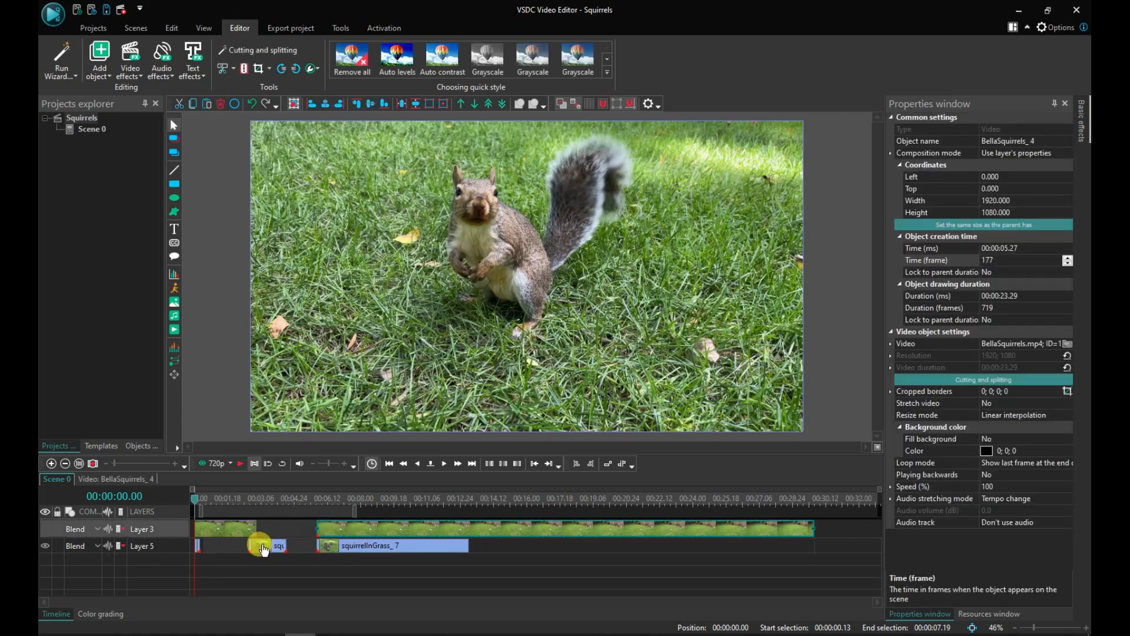
{"action": "left_click_drag", "start_coordinate": [263, 549], "coordinate": [275, 538]}
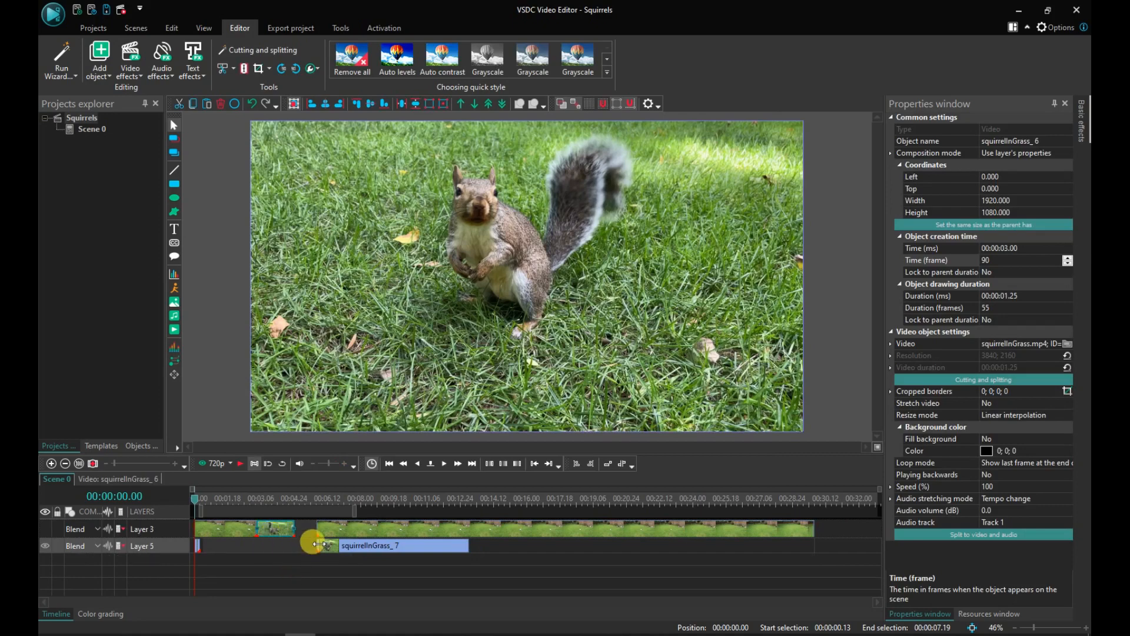
{"action": "left_click_drag", "start_coordinate": [343, 533], "coordinate": [320, 535]}
{"action": "left_click", "coordinate": [337, 565]}
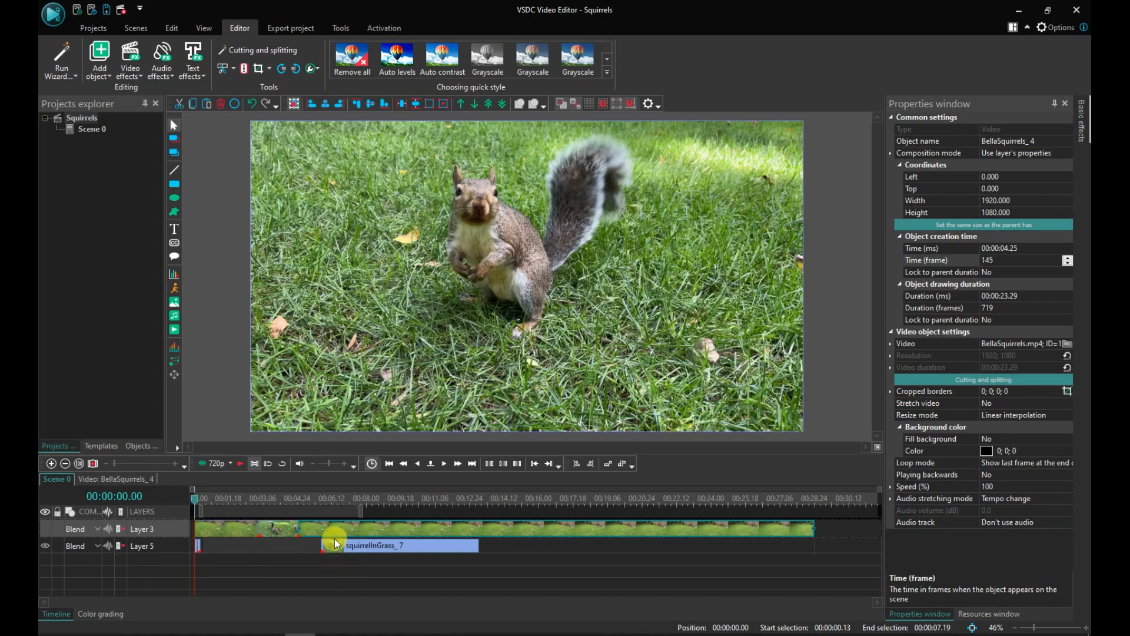
Show Layer 3, hide Layer 5, and play the scene from 00:00:01.12 through the inserted squirrel footage.
{"action": "left_click", "coordinate": [250, 500]}
{"action": "left_click_drag", "start_coordinate": [249, 499], "coordinate": [225, 503]}
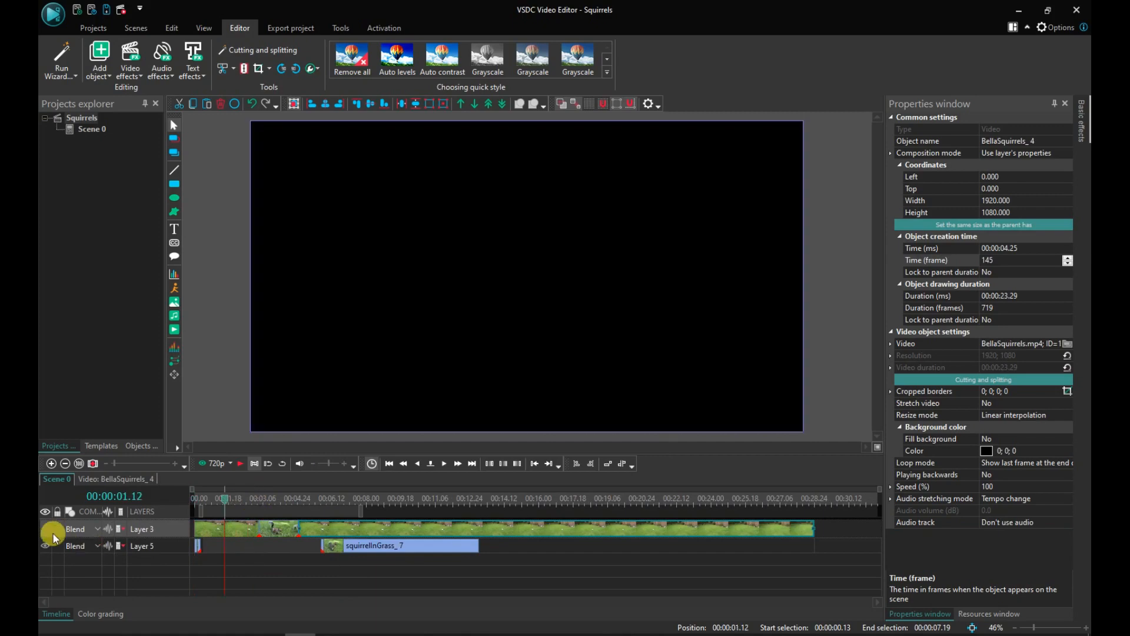
{"action": "left_click", "coordinate": [46, 529]}
{"action": "left_click", "coordinate": [45, 543]}
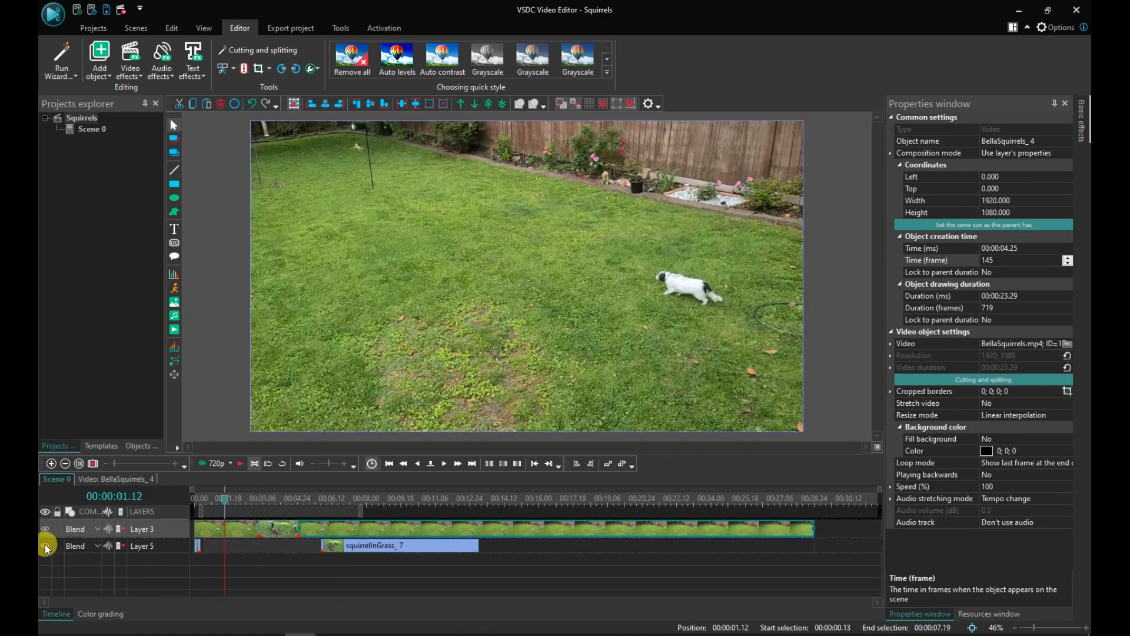
{"action": "left_click", "coordinate": [242, 462]}
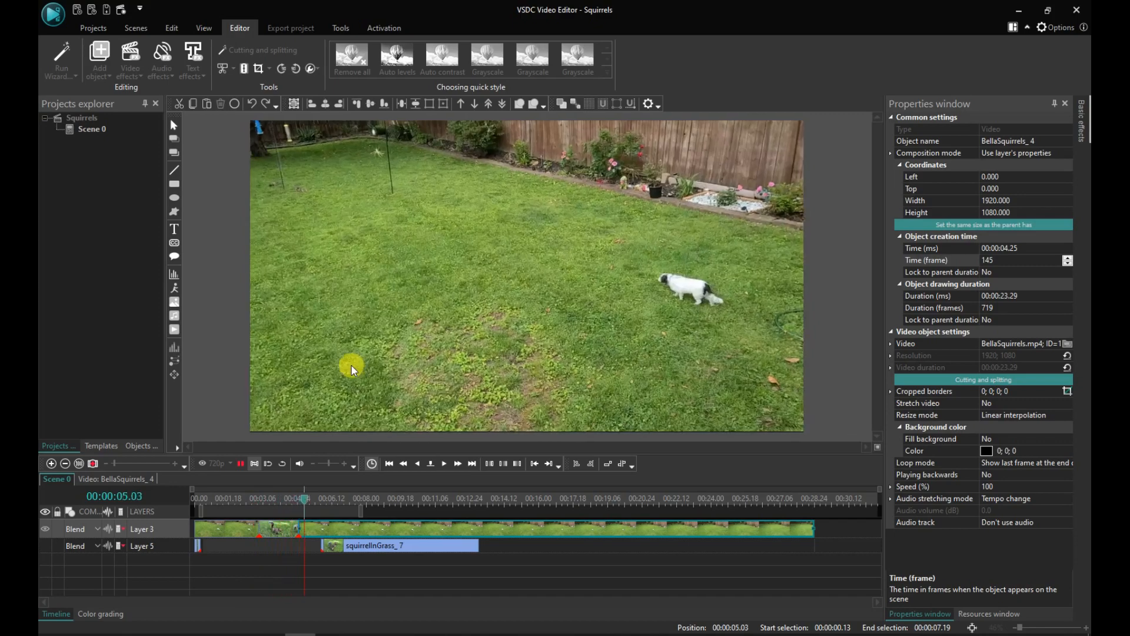
{"action": "left_click", "coordinate": [351, 365]}
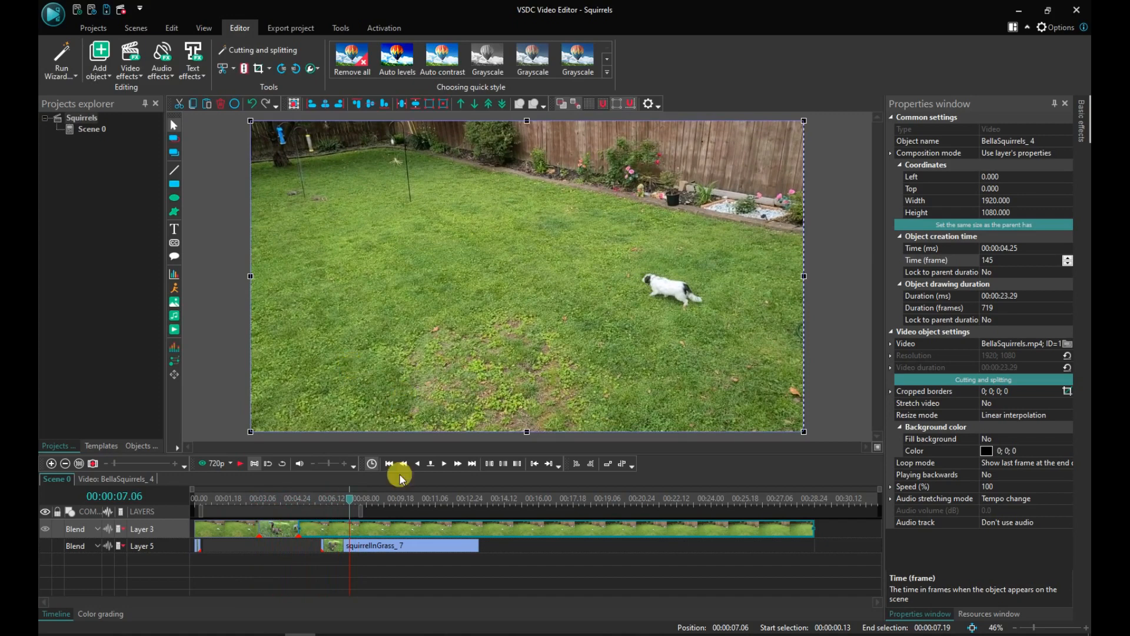
Preview the rest of the second BellaSquirrels part on Layer 3 and split it at 00:00:19.18.
{"action": "left_click_drag", "start_coordinate": [360, 513], "coordinate": [203, 502]}
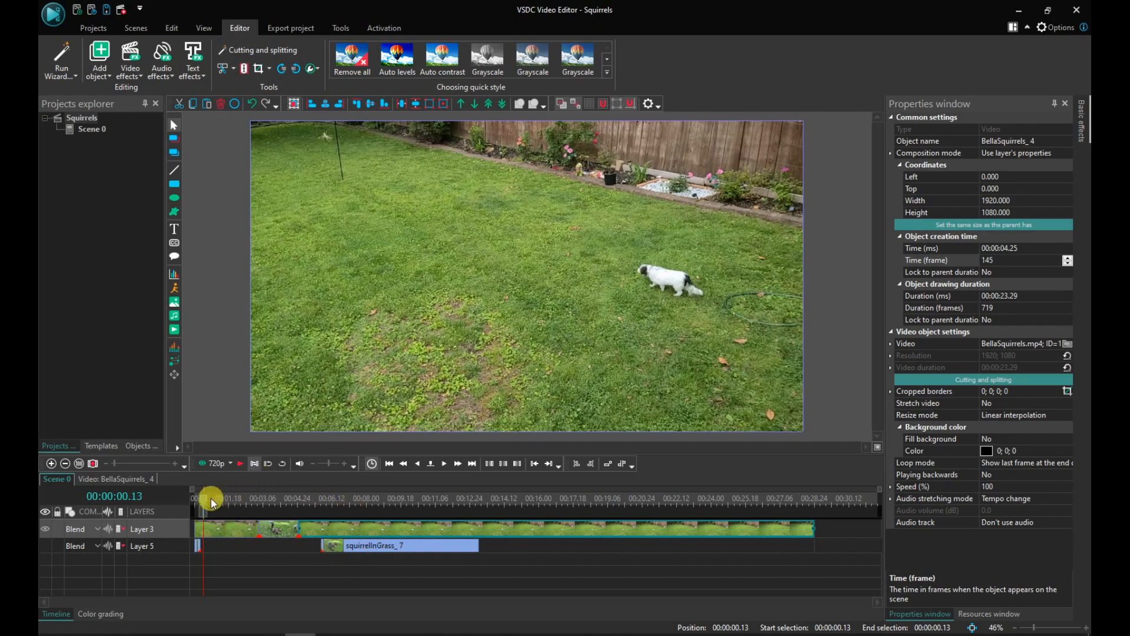
{"action": "left_click_drag", "start_coordinate": [203, 499], "coordinate": [353, 501]}
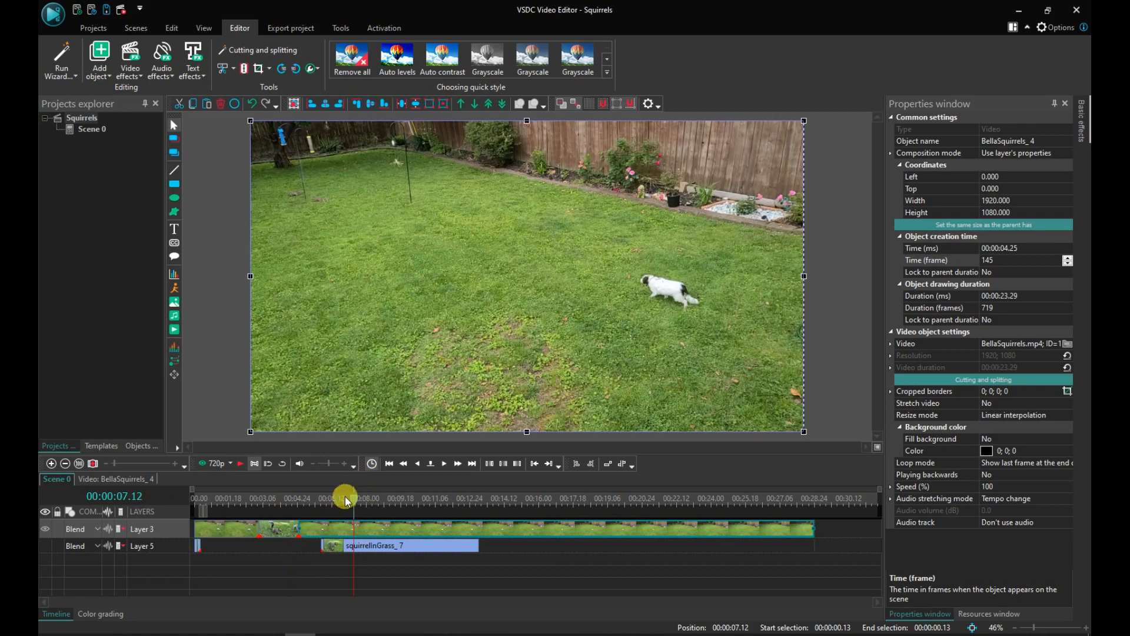
{"action": "left_click_drag", "start_coordinate": [355, 501], "coordinate": [411, 507]}
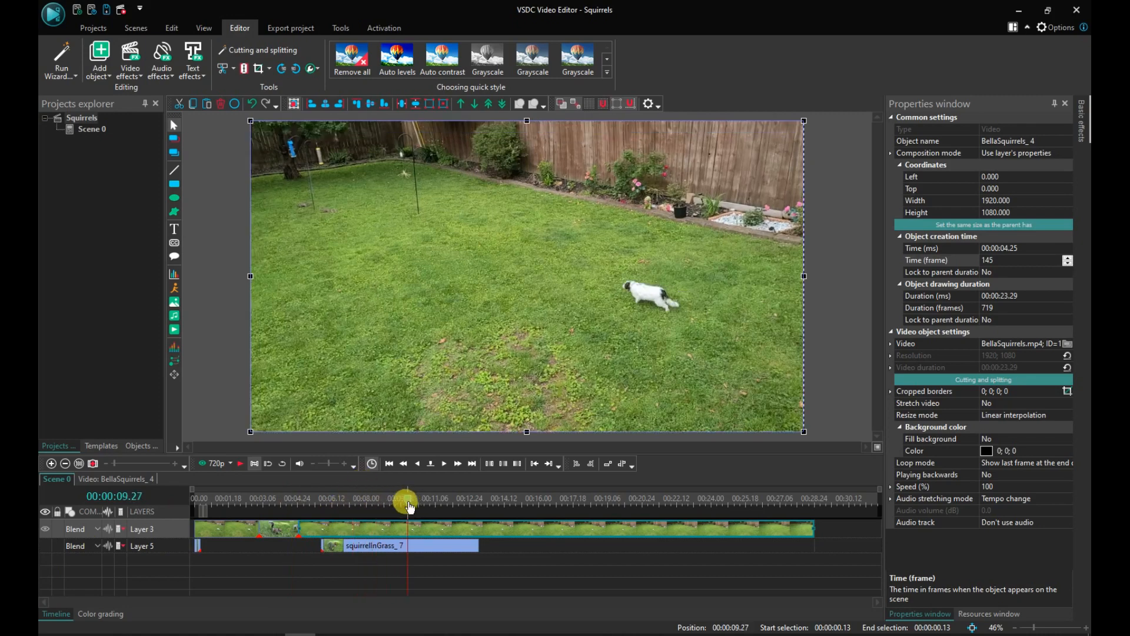
{"action": "left_click", "coordinate": [240, 464]}
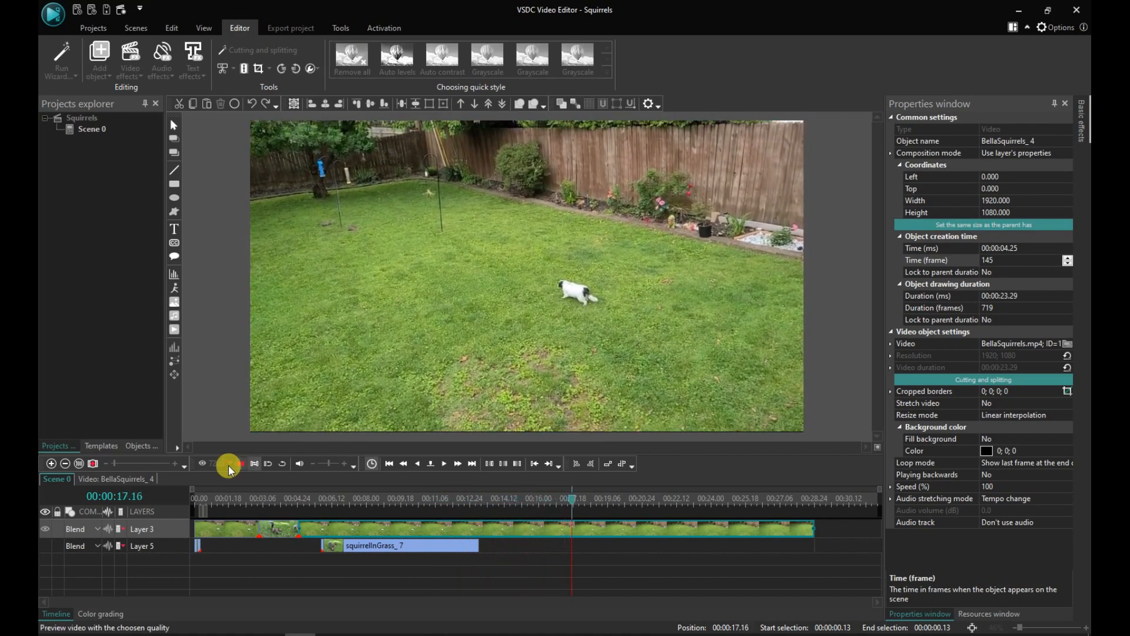
{"action": "left_click", "coordinate": [240, 464]}
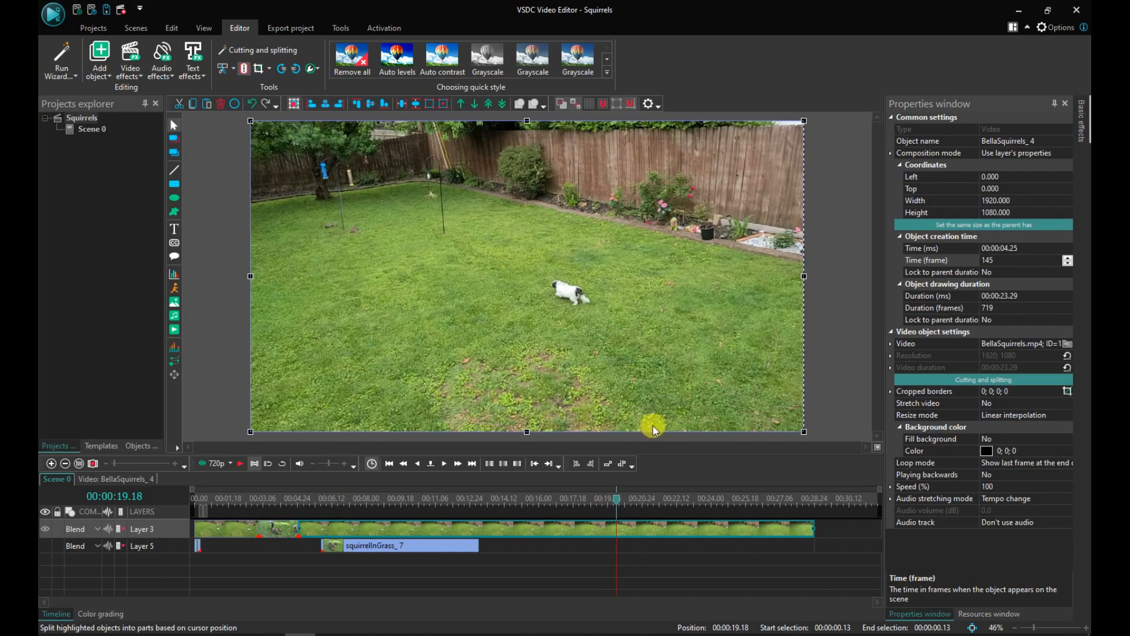
{"action": "mouse_move", "coordinate": [663, 529]}
{"action": "left_mouse_down"}
{"action": "mouse_move", "coordinate": [688, 528]}
{"action": "mouse_move", "coordinate": [648, 529]}
{"action": "left_mouse_up"}
Shift the last BellaSquirrels part to start at 00:00:21.19, leaving a gap before it on Layer 3.
{"action": "left_click", "coordinate": [670, 560]}
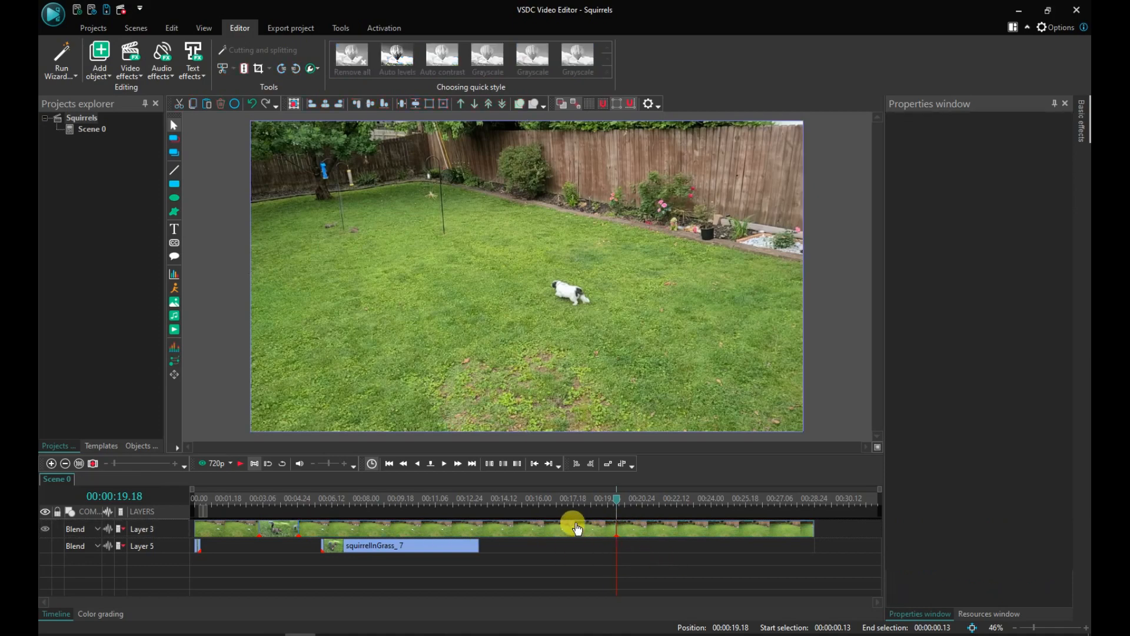
{"action": "left_click", "coordinate": [649, 532]}
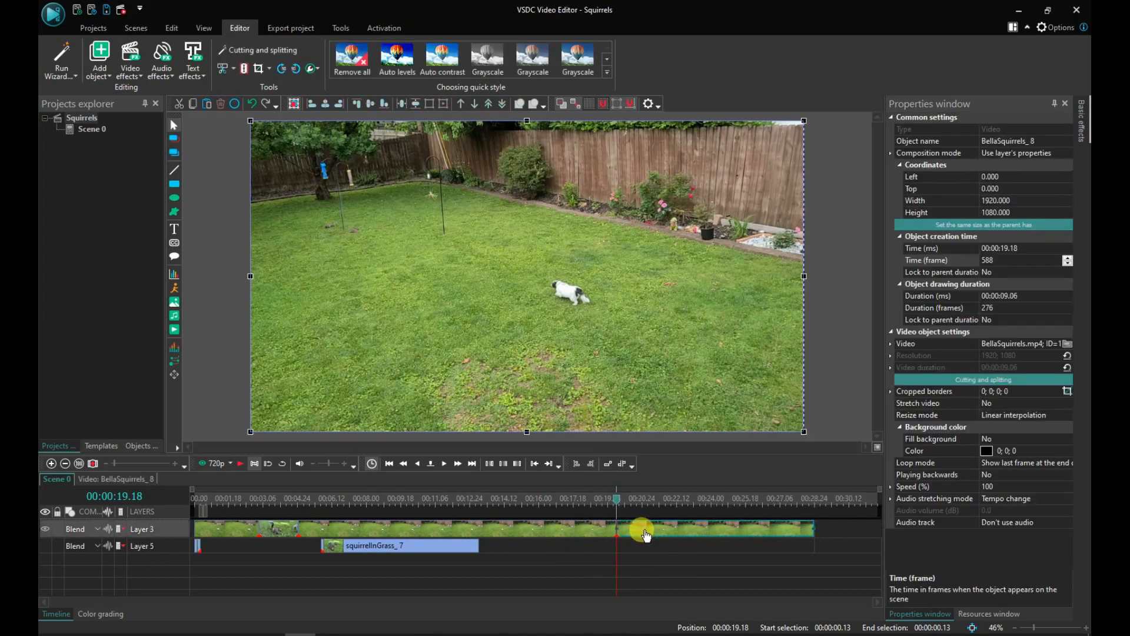
{"action": "left_click_drag", "start_coordinate": [649, 533], "coordinate": [694, 531]}
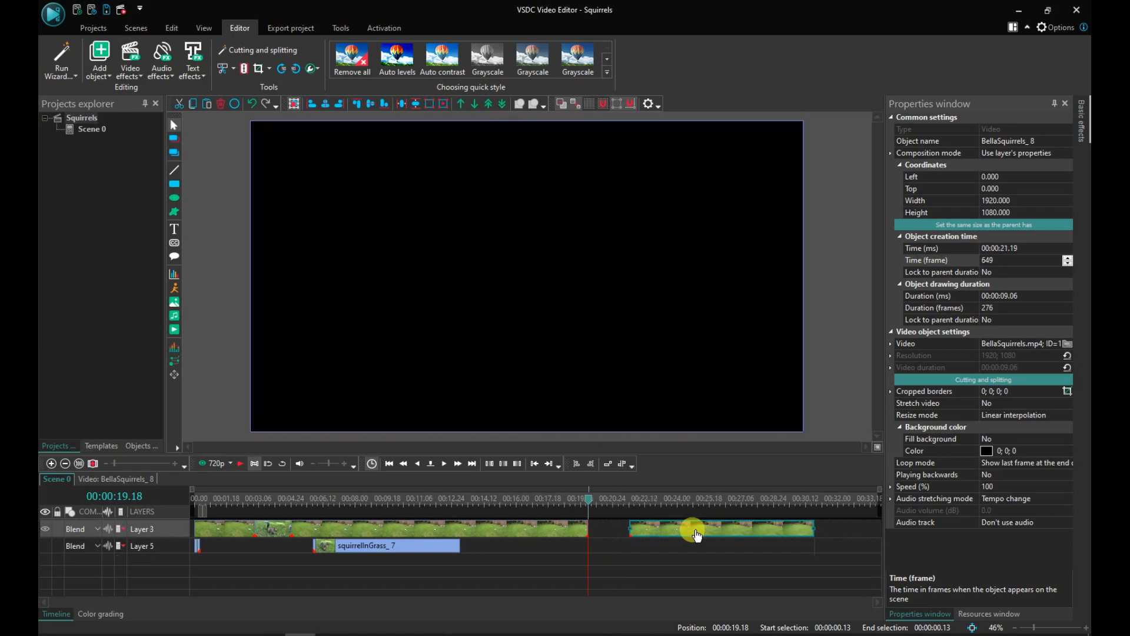
With only Layer 5 visible, preview the long squirrelInGrass part and split it at 00:00:11.07.
{"action": "left_click", "coordinate": [389, 545]}
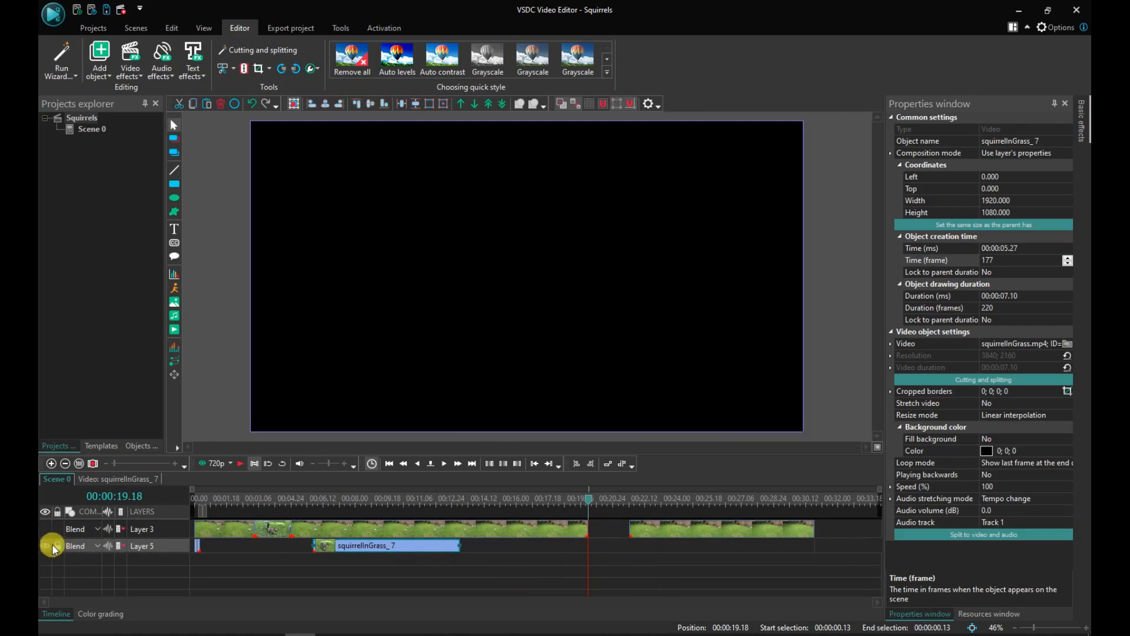
{"action": "left_click", "coordinate": [336, 497]}
{"action": "left_click", "coordinate": [318, 498]}
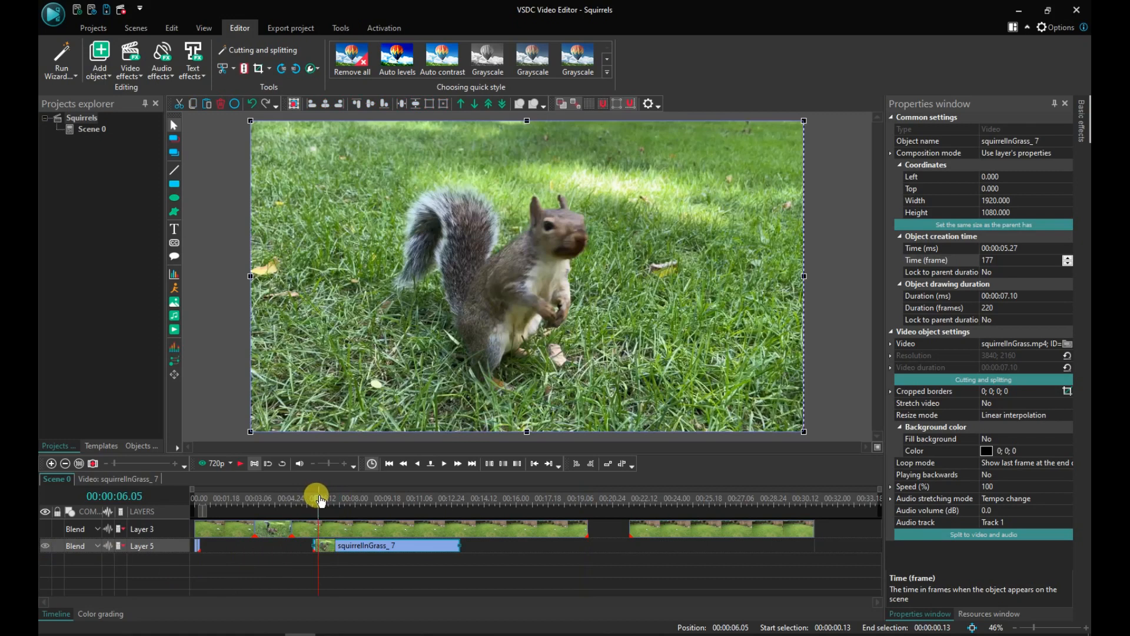
{"action": "left_click", "coordinate": [239, 465]}
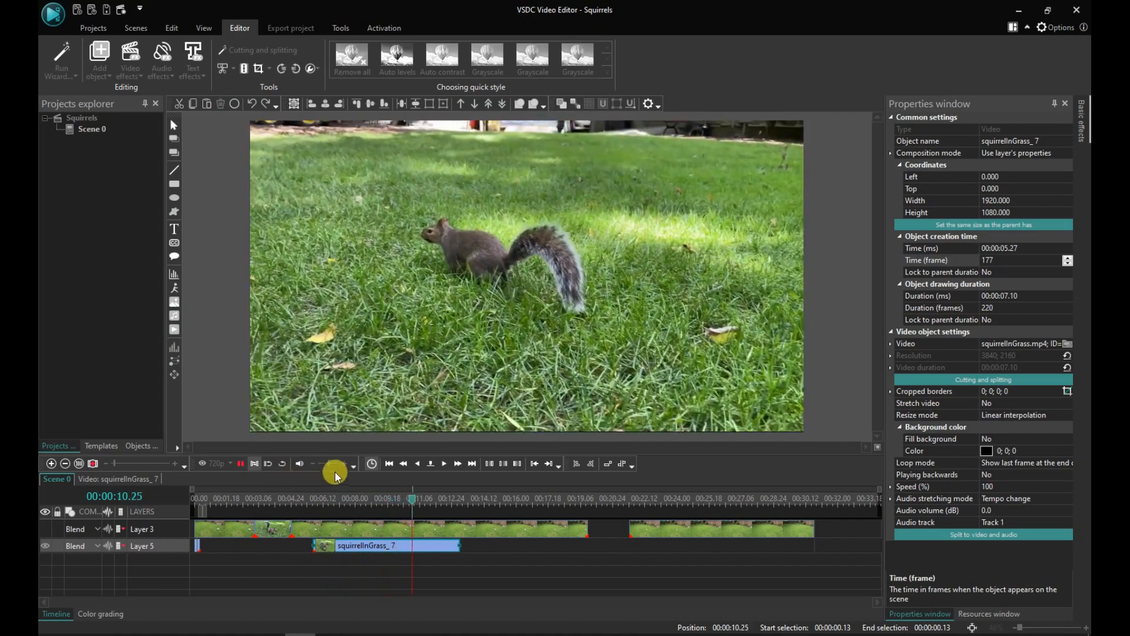
{"action": "left_click", "coordinate": [240, 467]}
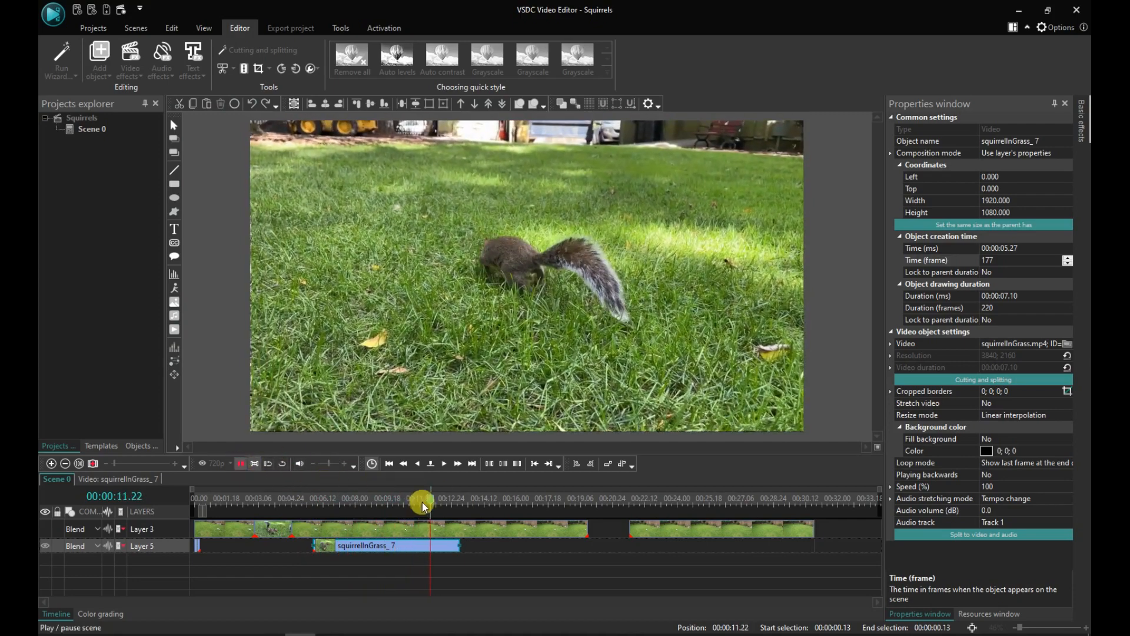
{"action": "left_click", "coordinate": [427, 498]}
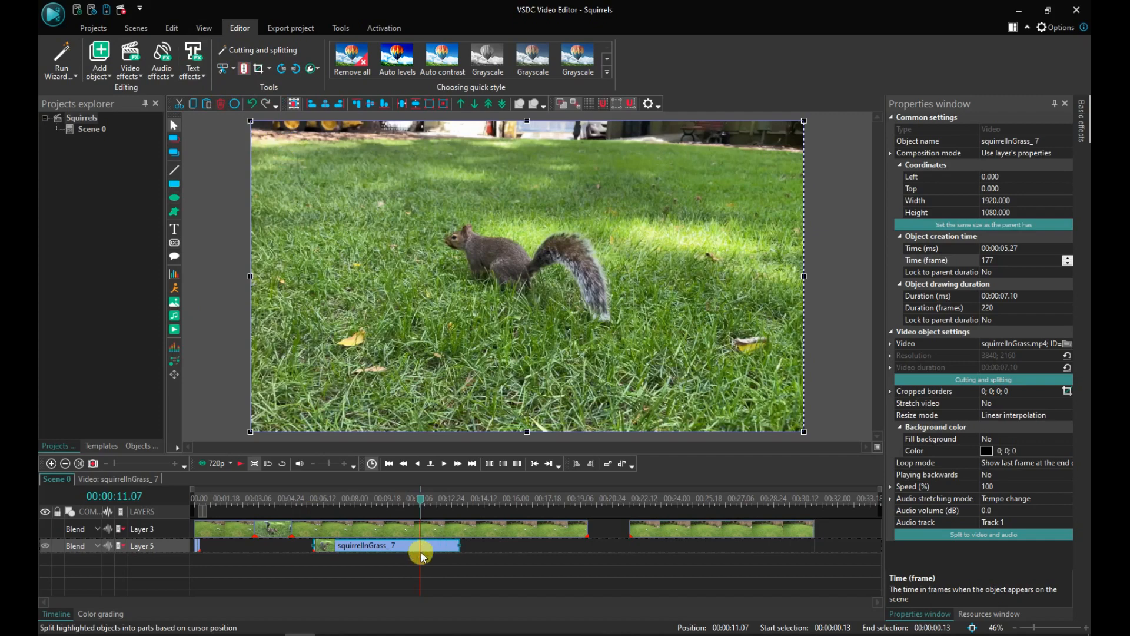
{"action": "key", "text": "ctrl+k"}
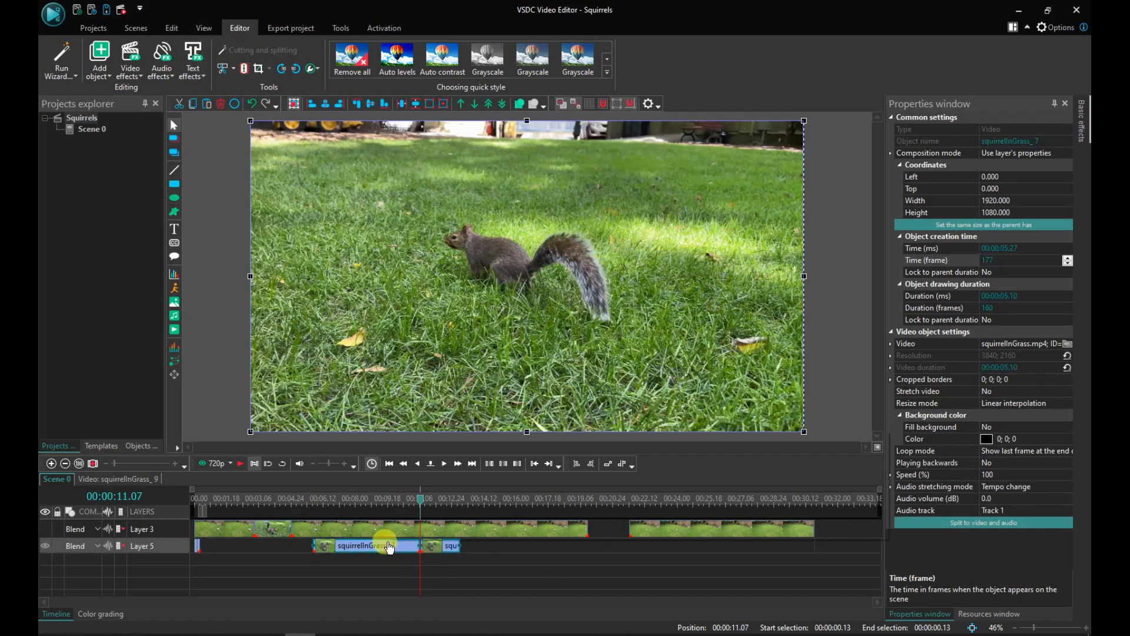
Show Layer 3, insert the longer squirrelInGrass part on it at 00:00:19.18, and place the last BellaSquirrels part directly after it.
{"action": "left_click_drag", "start_coordinate": [407, 553], "coordinate": [772, 538]}
{"action": "left_click", "coordinate": [45, 528]}
{"action": "left_click_drag", "start_coordinate": [572, 542], "coordinate": [574, 535]}
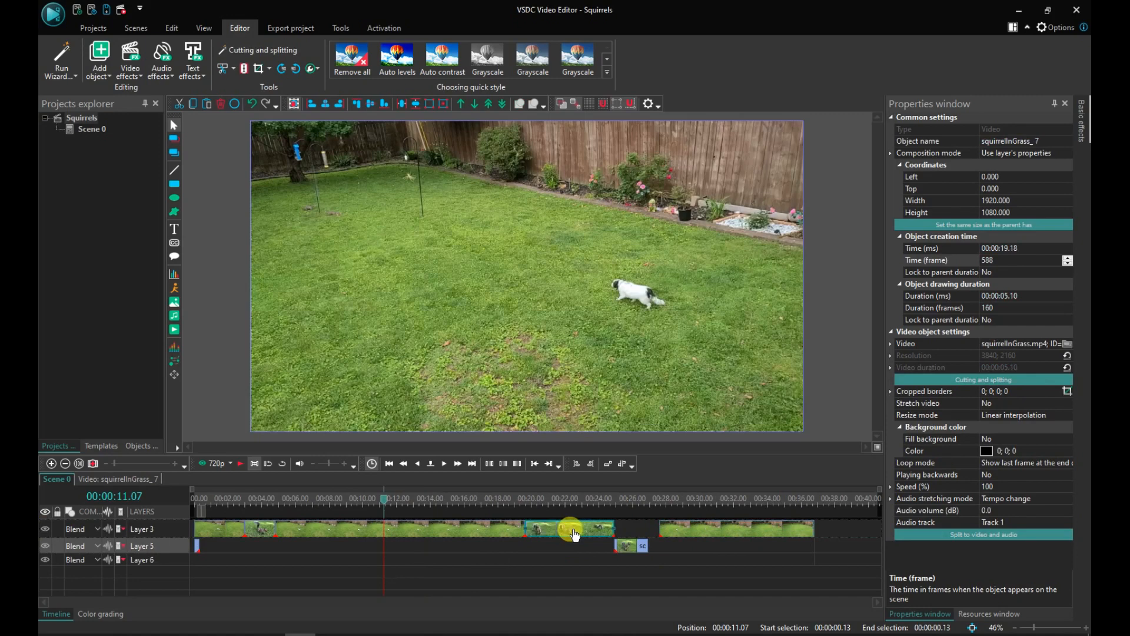
{"action": "mouse_move", "coordinate": [693, 535]}
{"action": "left_click_drag", "start_coordinate": [693, 534], "coordinate": [647, 529]}
Delete the two leftover squirrelInGrass parts from Layer 5.
{"action": "left_click", "coordinate": [657, 547]}
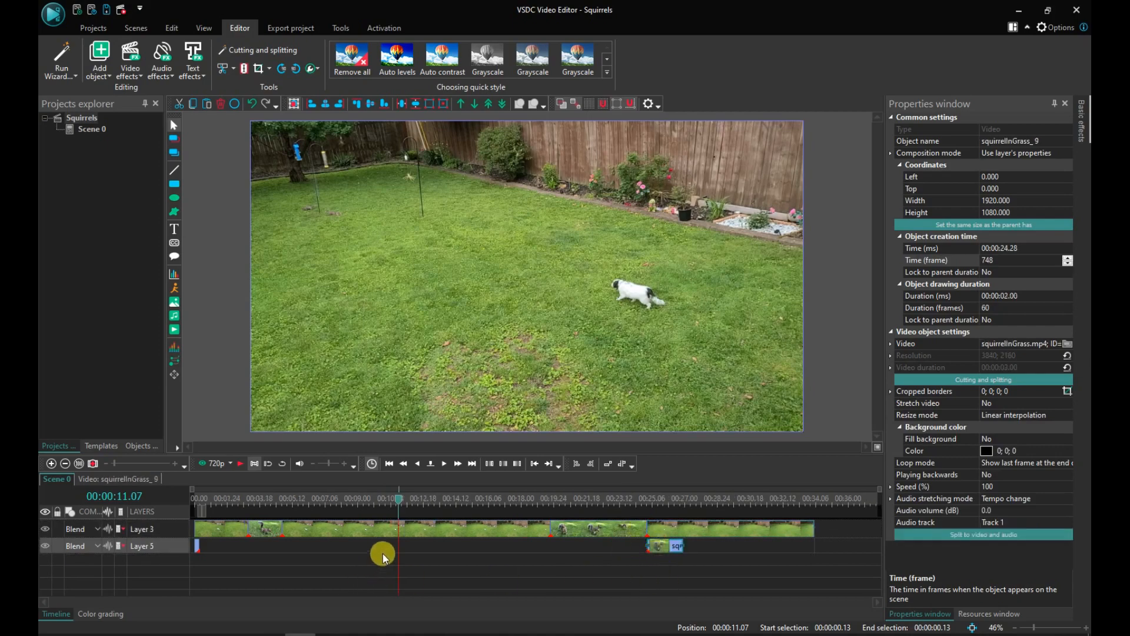
{"action": "left_click", "coordinate": [414, 548]}
{"action": "right_click", "coordinate": [418, 543]}
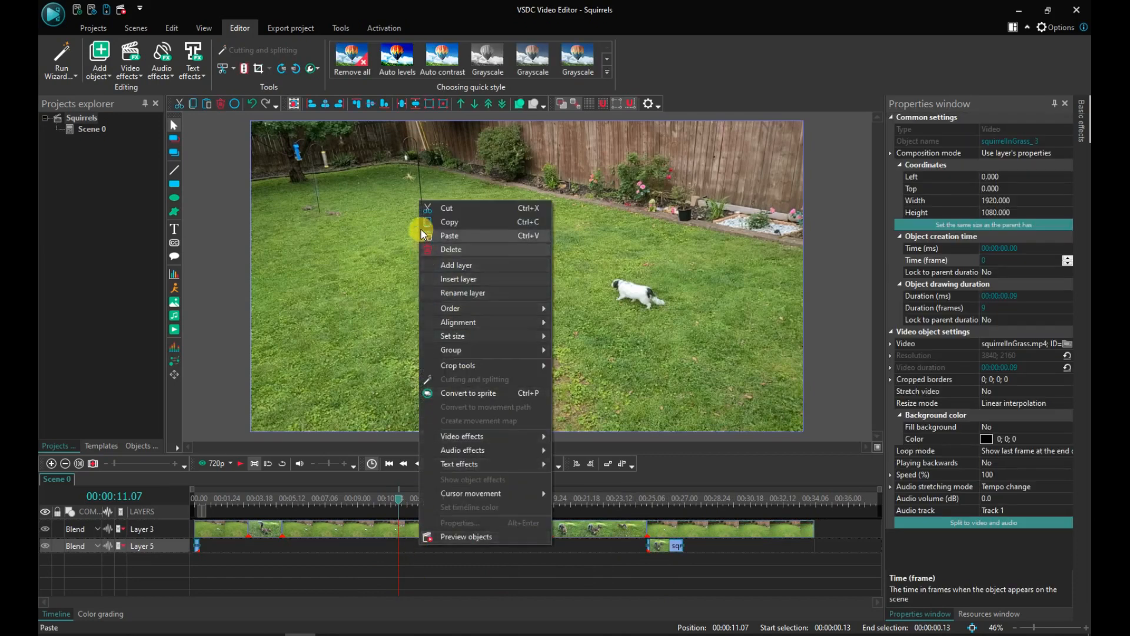
{"action": "left_click", "coordinate": [451, 253]}
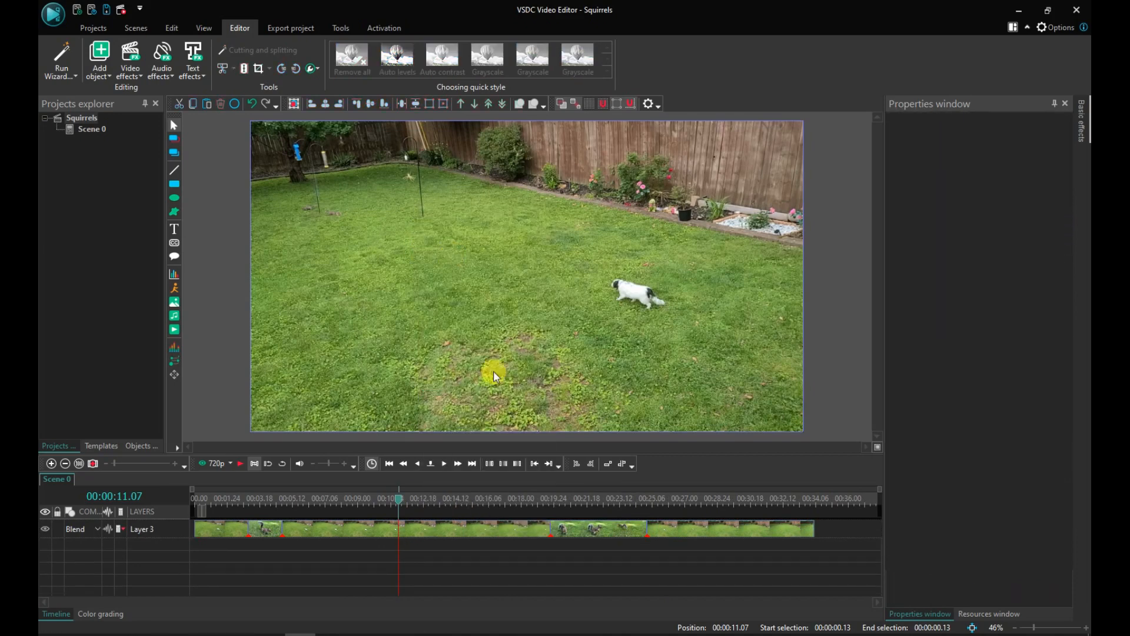
Preview the spliced squirrel video from the beginning.
{"action": "left_click", "coordinate": [194, 498]}
{"action": "left_click", "coordinate": [242, 464]}
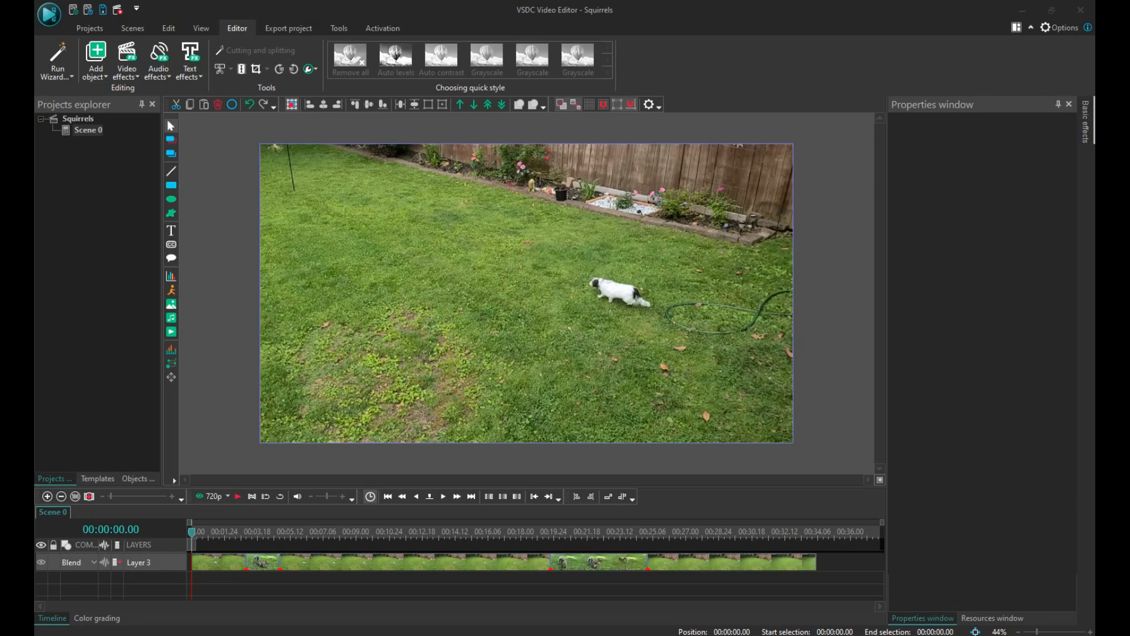
Add the jaws_x.wav audio on its own layer below the video and move it to start at 00:00:00.17.
{"action": "left_click_drag", "start_coordinate": [556, 578], "coordinate": [556, 579]}
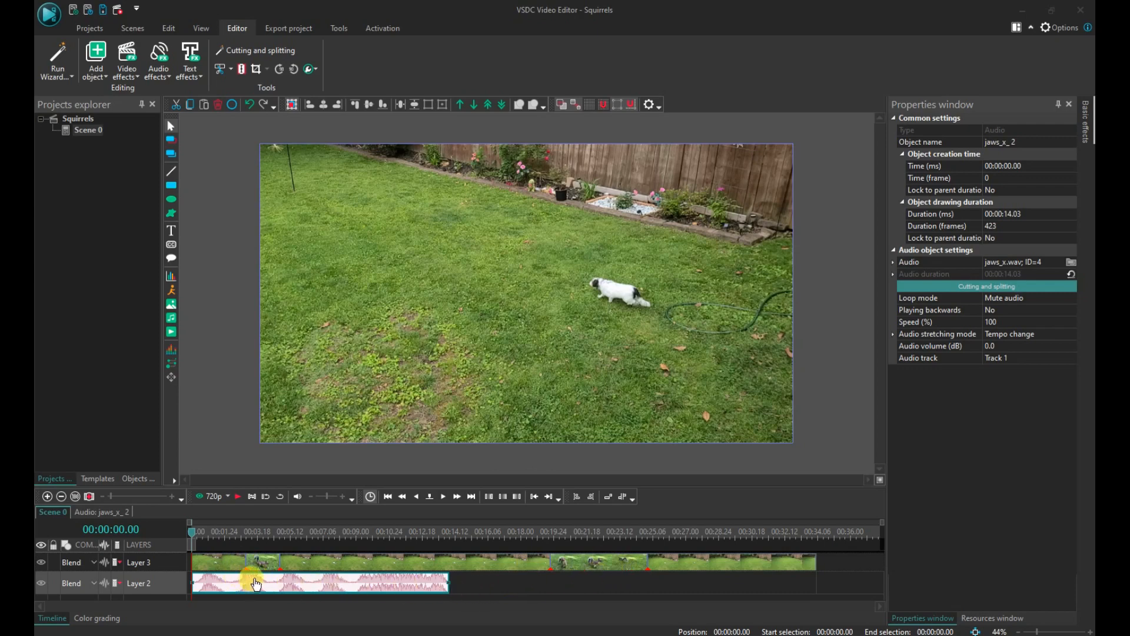
{"action": "left_click", "coordinate": [52, 496]}
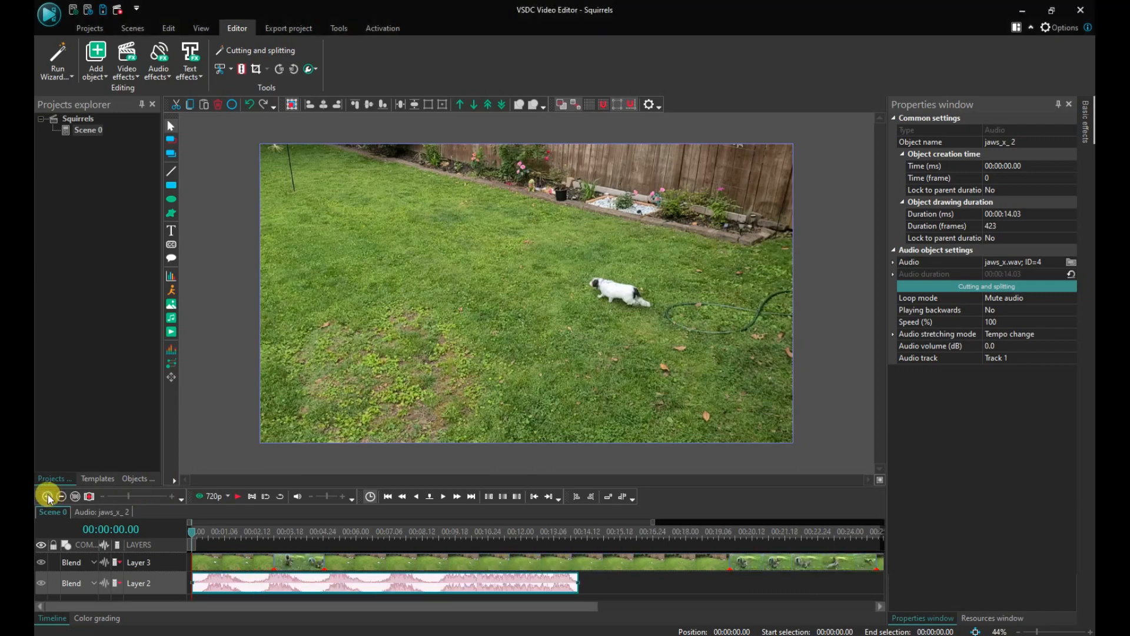
{"action": "left_click", "coordinate": [52, 496]}
{"action": "left_click", "coordinate": [51, 497]}
{"action": "mouse_move", "coordinate": [472, 594]}
{"action": "left_mouse_down"}
{"action": "mouse_move", "coordinate": [442, 581]}
{"action": "mouse_move", "coordinate": [481, 590]}
{"action": "left_mouse_up"}
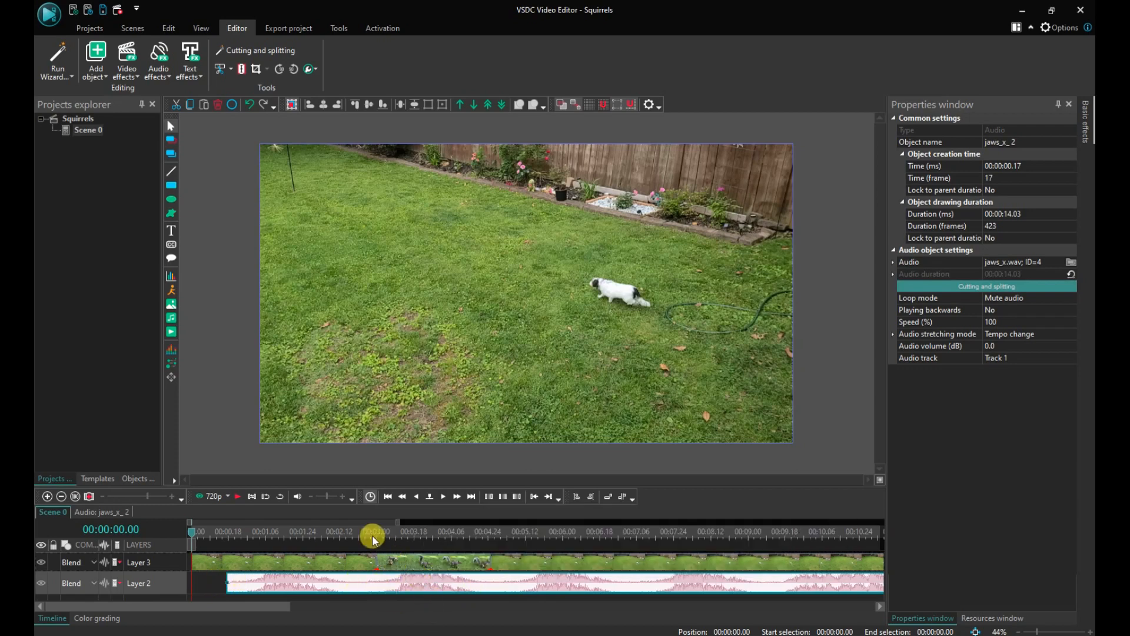
Split the jaws_x audio at 00:00:03.00, where the first squirrel footage begins.
{"action": "left_click", "coordinate": [377, 531]}
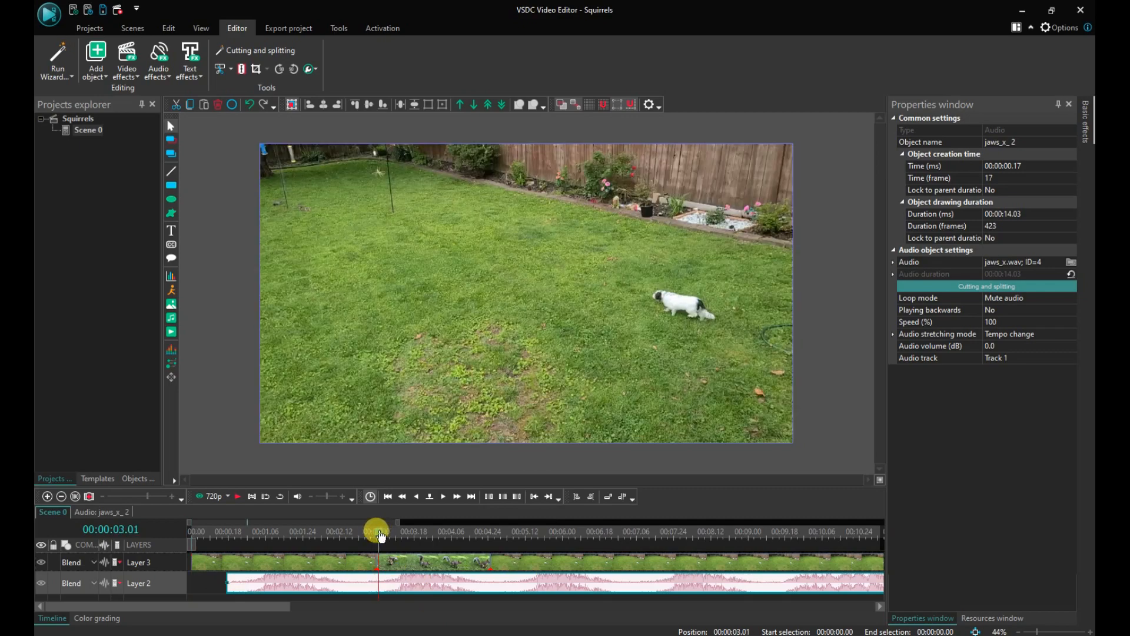
{"action": "left_click", "coordinate": [377, 532]}
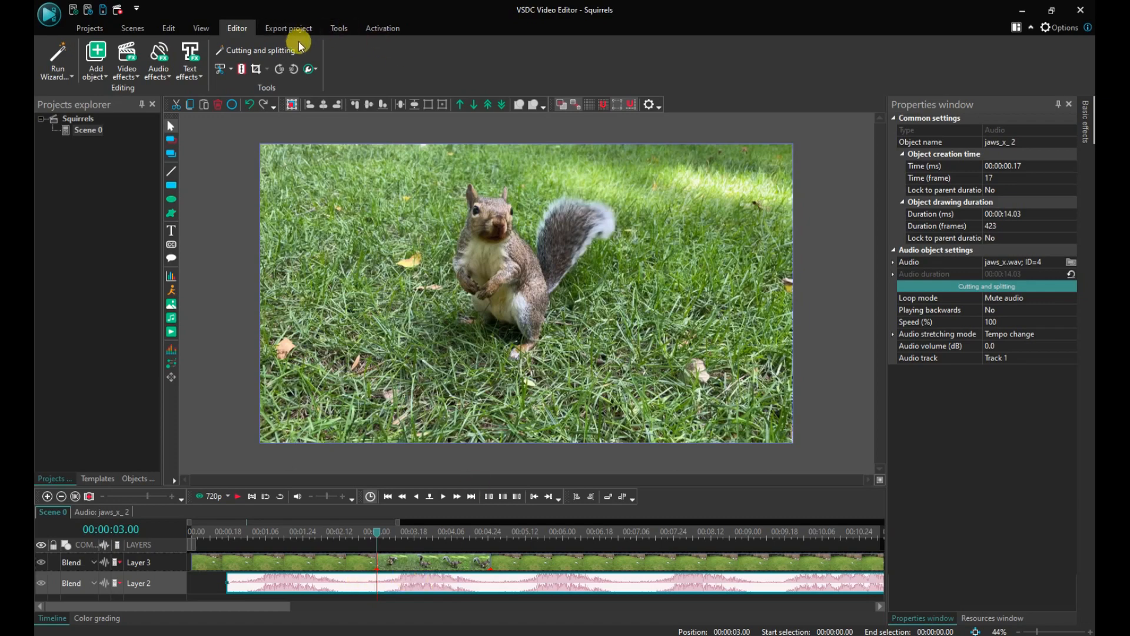
{"action": "left_click", "coordinate": [244, 70]}
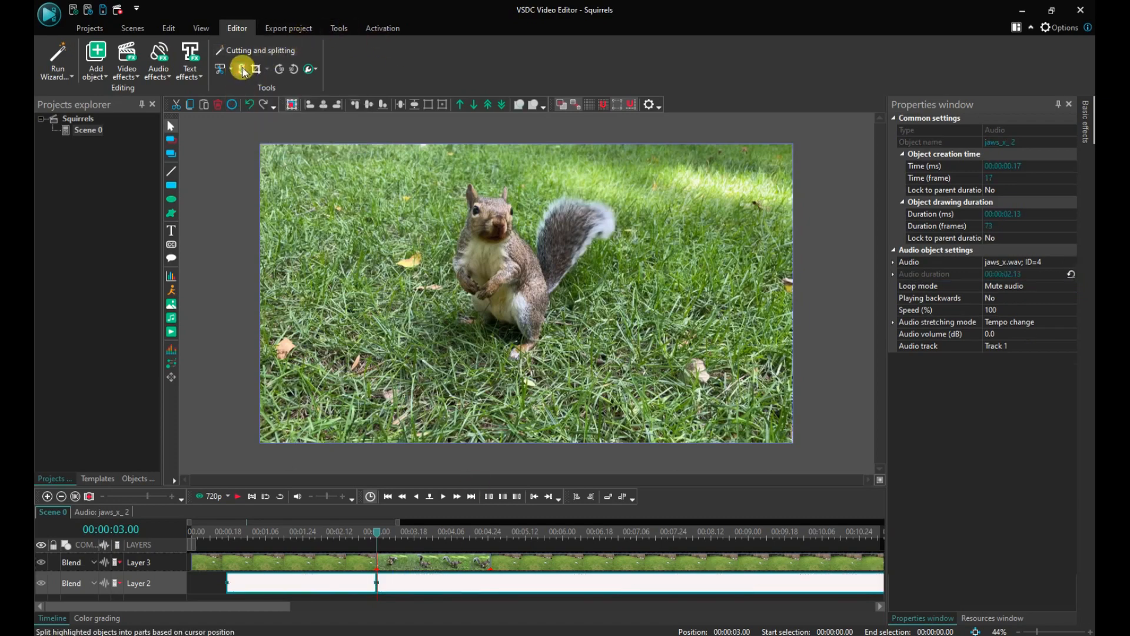
Shift the second part of the split jaws_x audio to start at 00:00:03.16.
{"action": "left_click", "coordinate": [405, 606]}
{"action": "left_click_drag", "start_coordinate": [416, 605], "coordinate": [253, 602]}
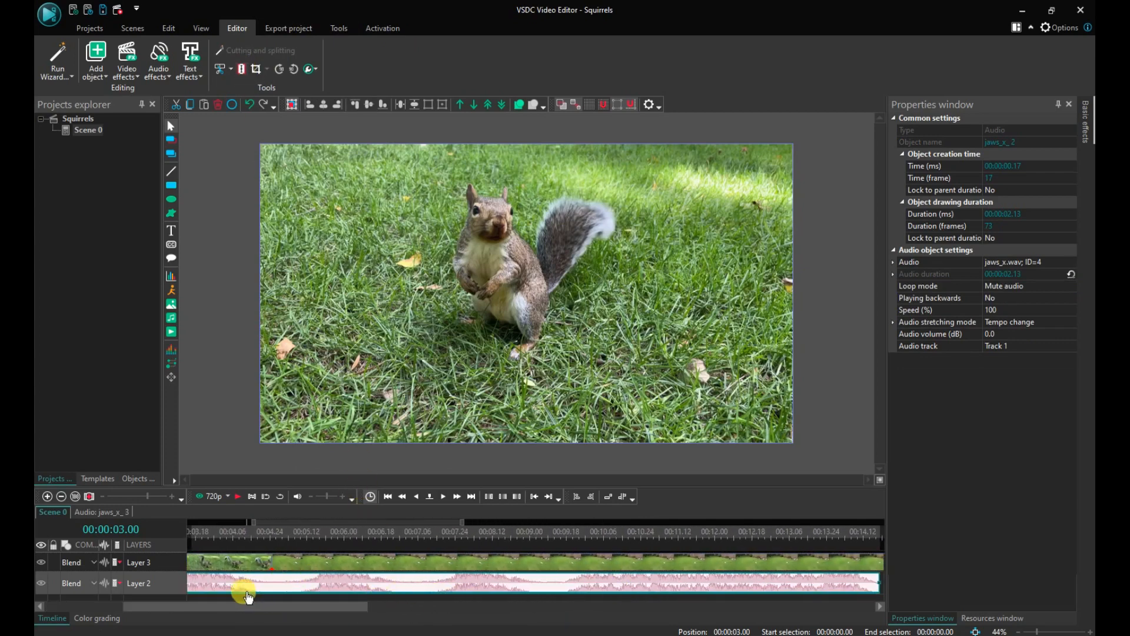
{"action": "left_click_drag", "start_coordinate": [273, 608], "coordinate": [241, 608]}
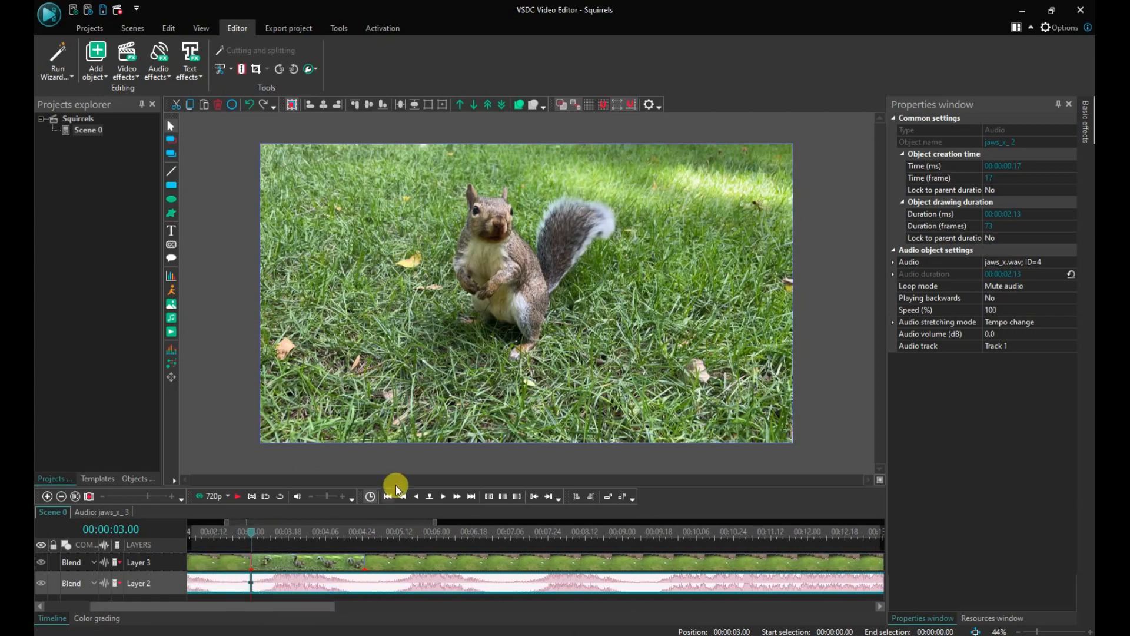
{"action": "left_click_drag", "start_coordinate": [783, 485], "coordinate": [783, 466]}
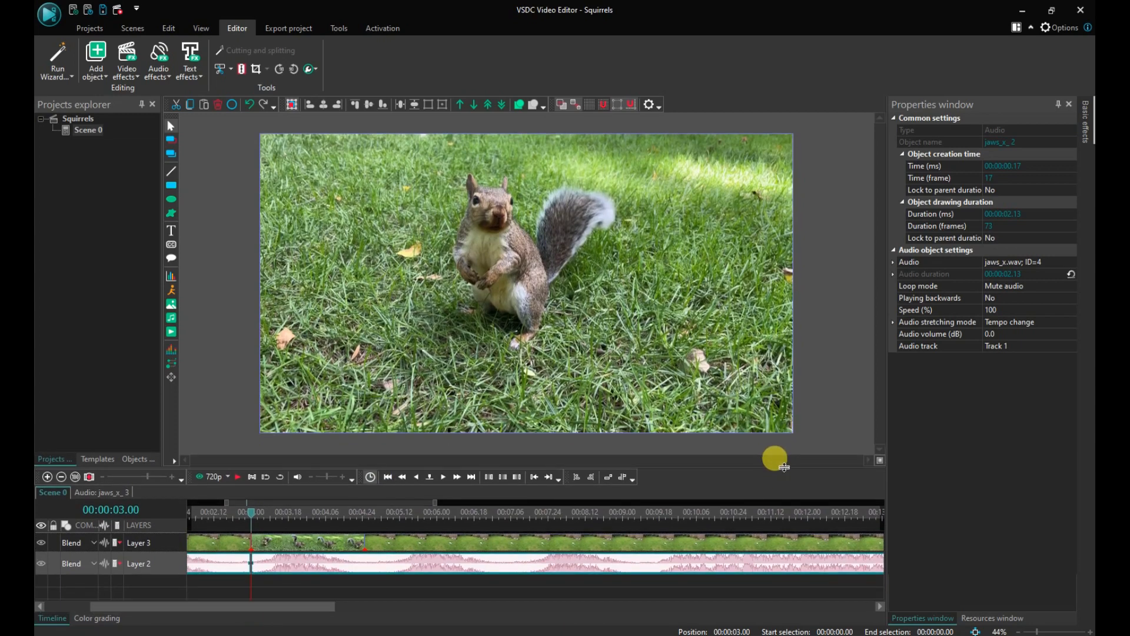
{"action": "left_click", "coordinate": [263, 584]}
{"action": "left_click_drag", "start_coordinate": [270, 574], "coordinate": [232, 605]}
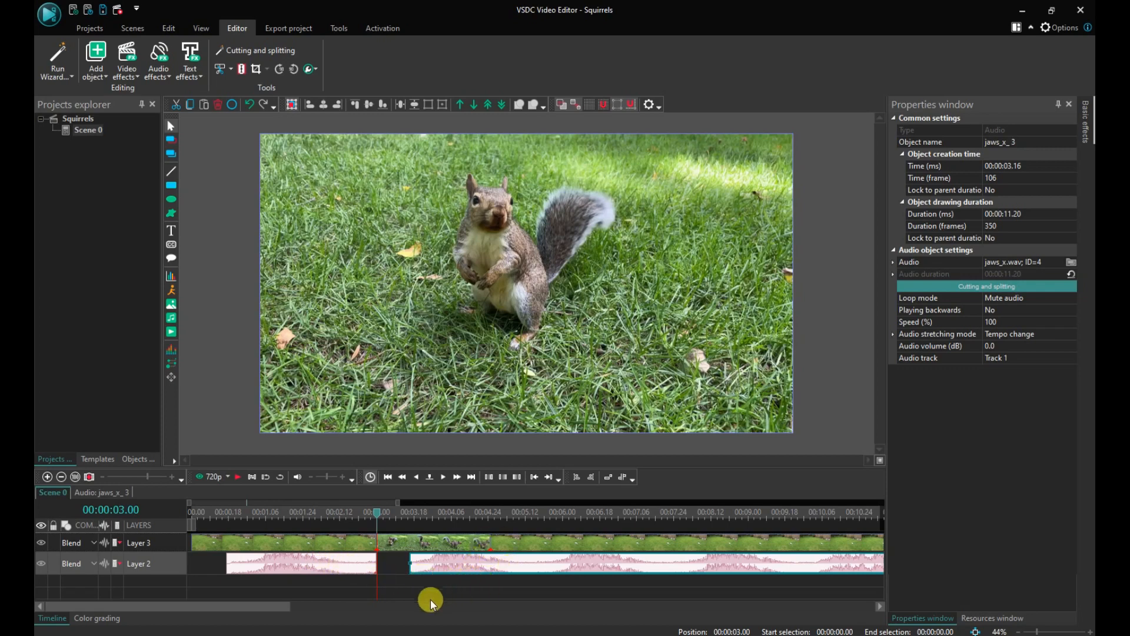
Replace the second jaws_x part with a fresh copy of jaws_x.wav on Layer 2, starting at 00:00:04.24 where the first squirrel footage ends.
{"action": "left_click", "coordinate": [62, 477]}
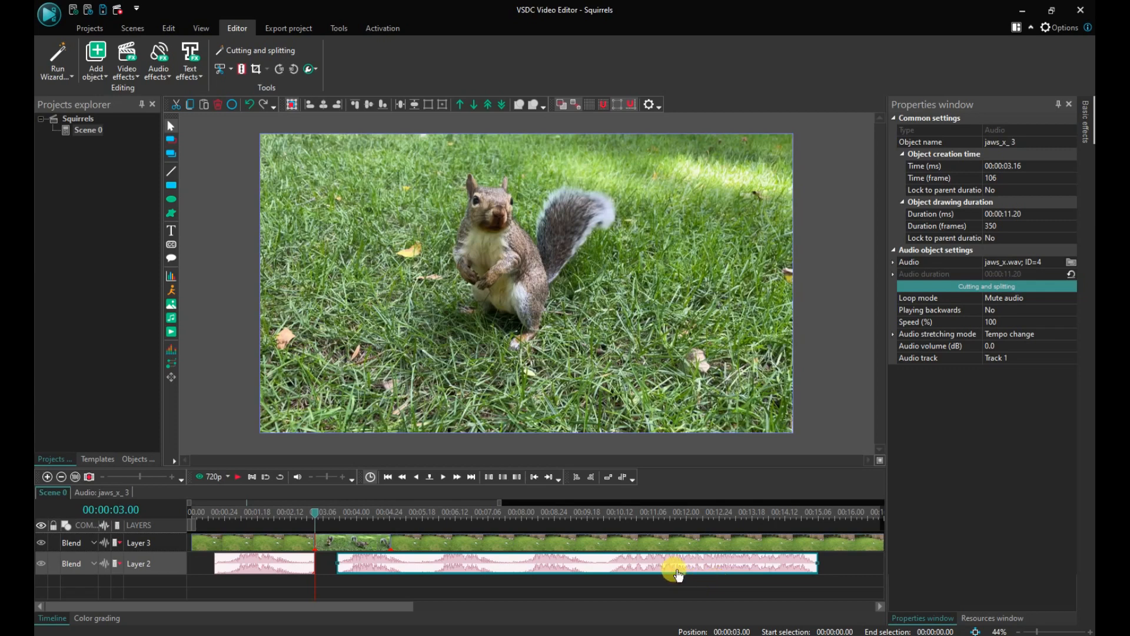
{"action": "key", "text": "Delete"}
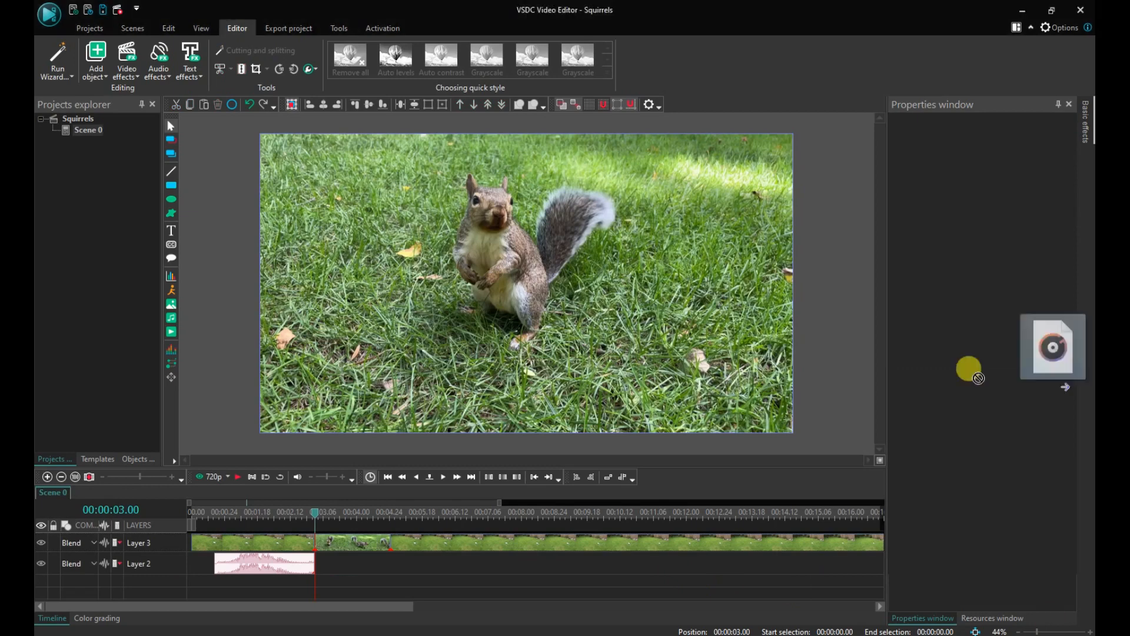
{"action": "key", "text": "ctrl+v"}
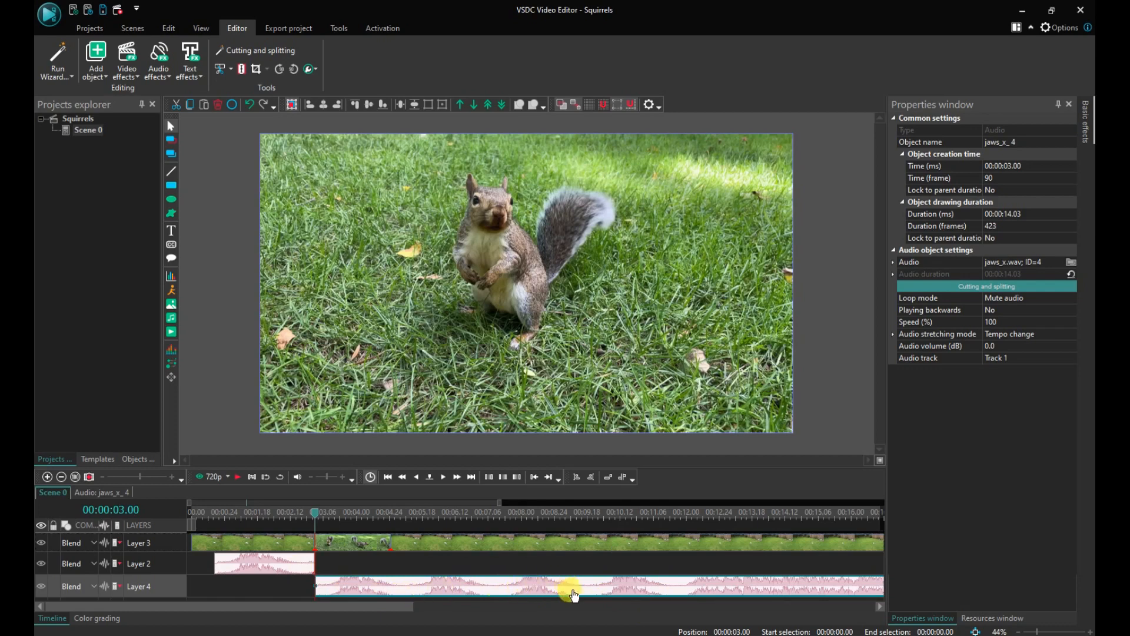
{"action": "left_click_drag", "start_coordinate": [568, 588], "coordinate": [641, 571]}
{"action": "left_click", "coordinate": [390, 517]}
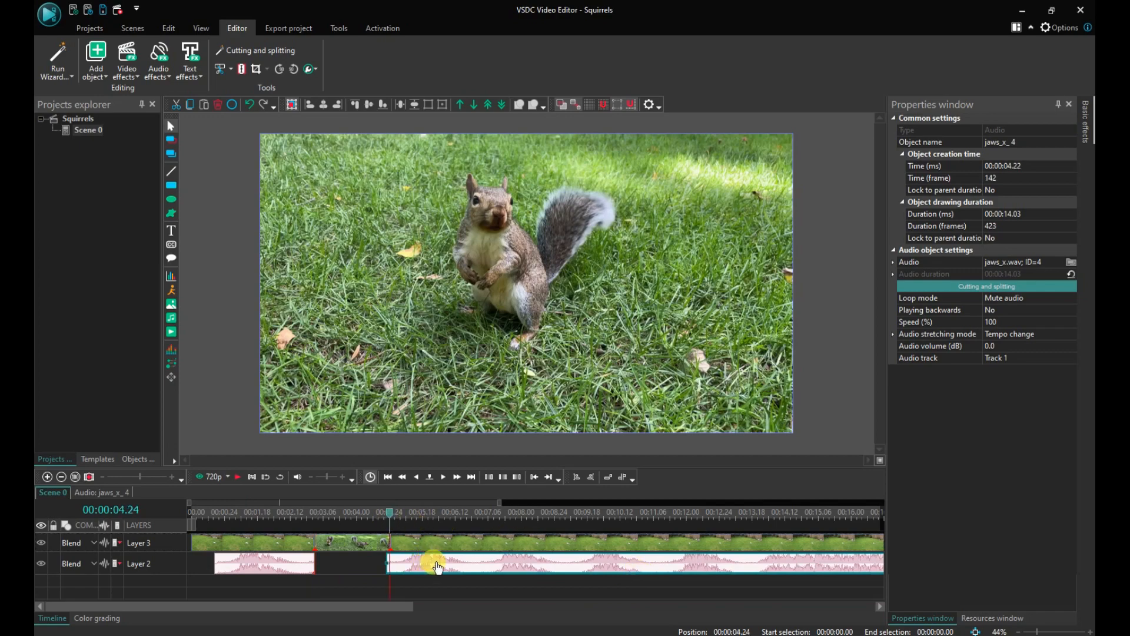
{"action": "left_click_drag", "start_coordinate": [446, 567], "coordinate": [437, 566]}
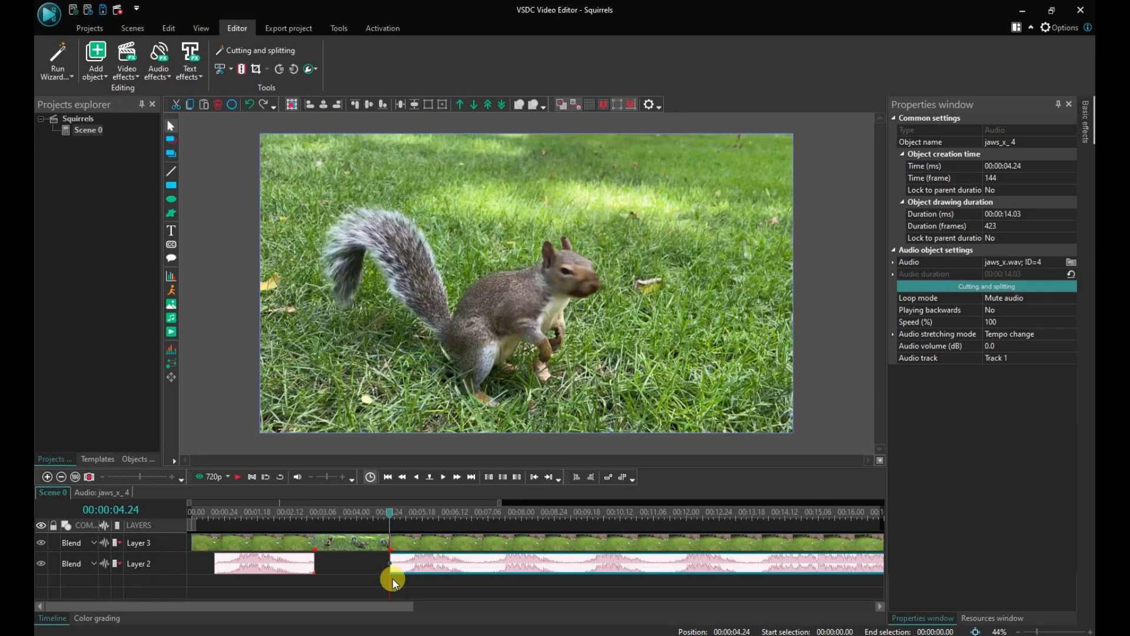
Split the second jaws_x clip at 00:00:13.16 and move its trailing part to a new layer, starting at 00:00:18.15.
{"action": "left_click_drag", "start_coordinate": [404, 605], "coordinate": [534, 620]}
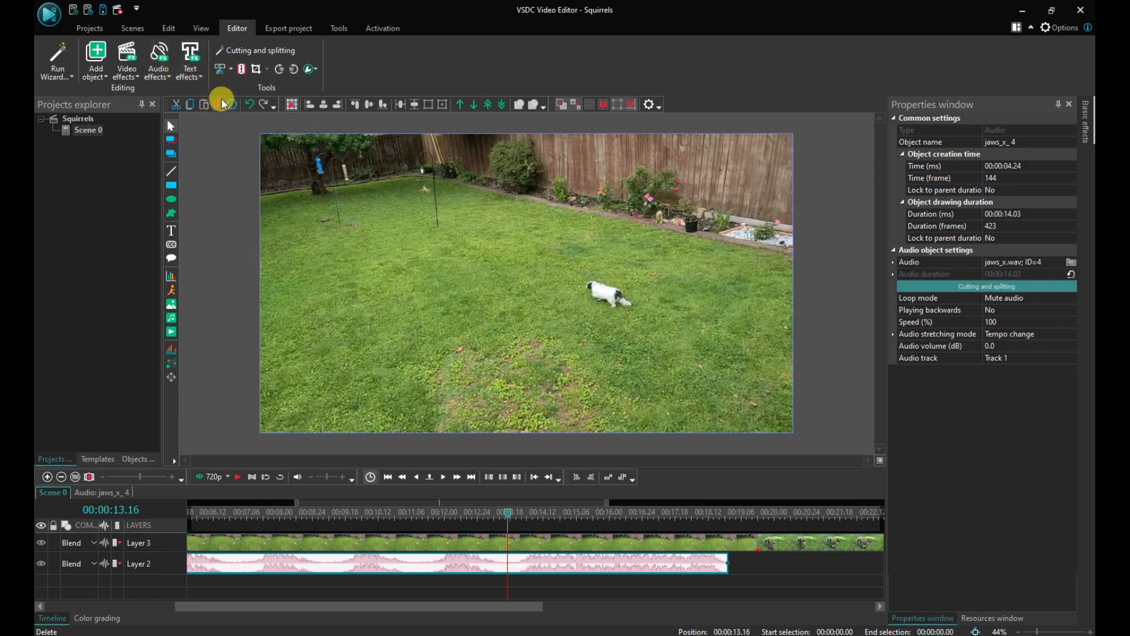
{"action": "left_click", "coordinate": [224, 74]}
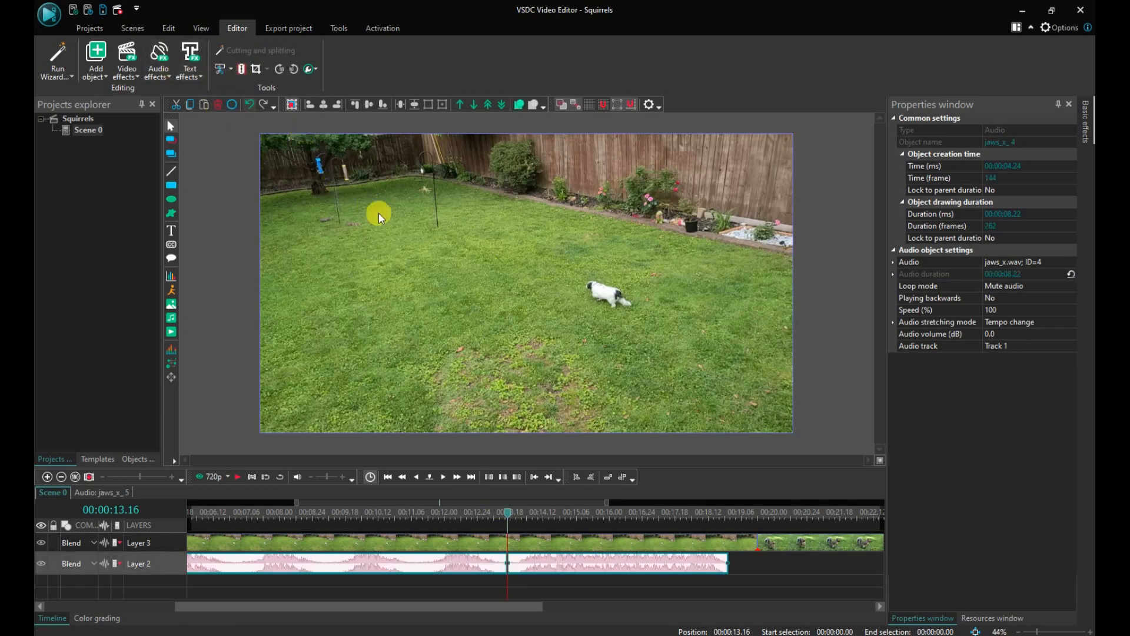
{"action": "left_click_drag", "start_coordinate": [550, 571], "coordinate": [578, 561]}
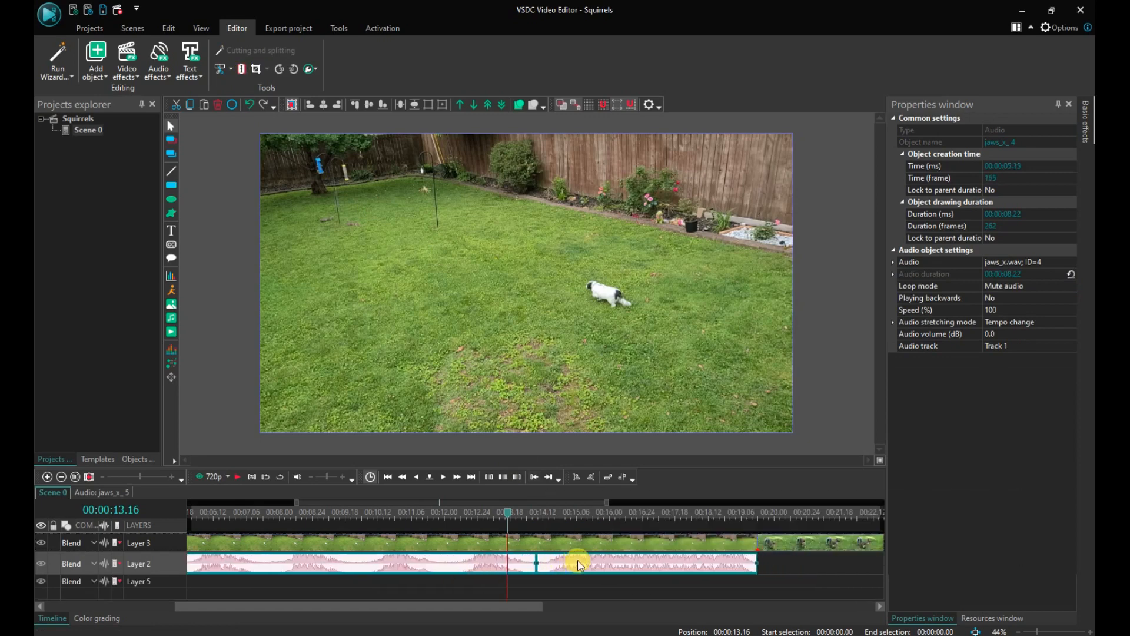
{"action": "key", "text": "ctrl+z"}
{"action": "left_click", "coordinate": [603, 584]}
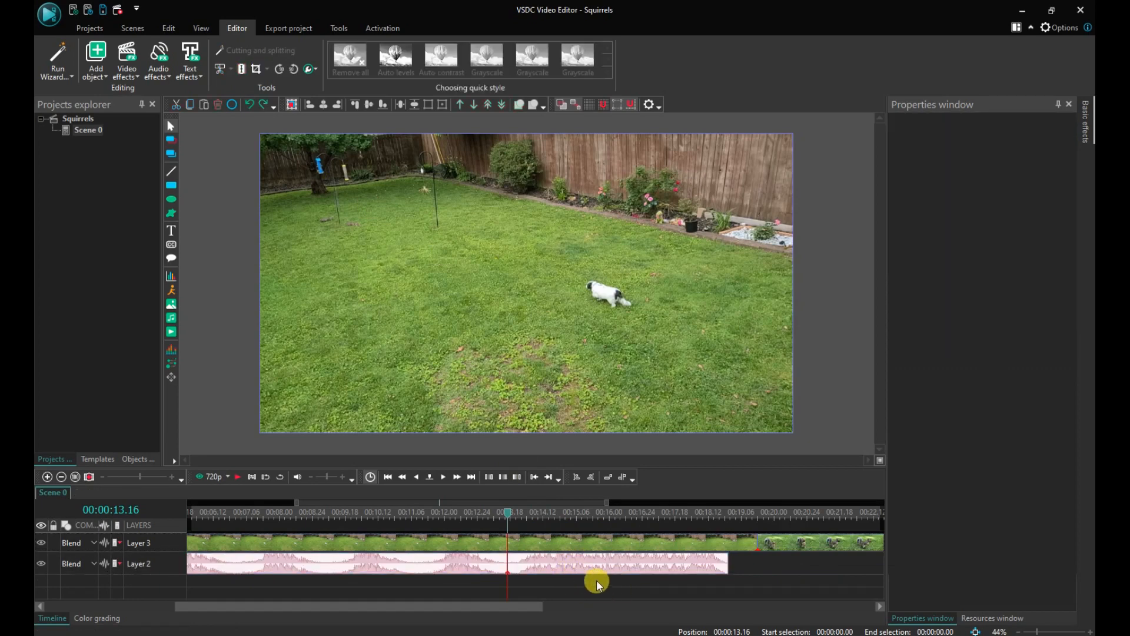
{"action": "left_click_drag", "start_coordinate": [582, 574], "coordinate": [777, 581]}
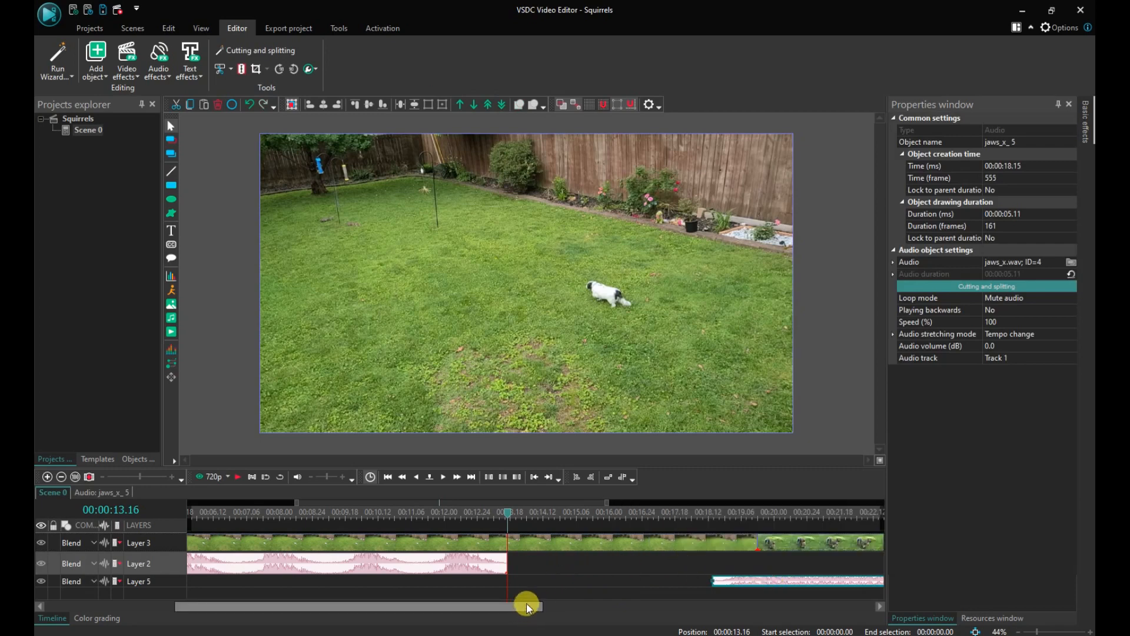
Duplicate the jaws_x part that starts at 00:00:04.24 and place the original directly after the copy on Layer 6, at 00:00:13.16.
{"action": "left_click", "coordinate": [469, 569]}
{"action": "right_click", "coordinate": [469, 571]}
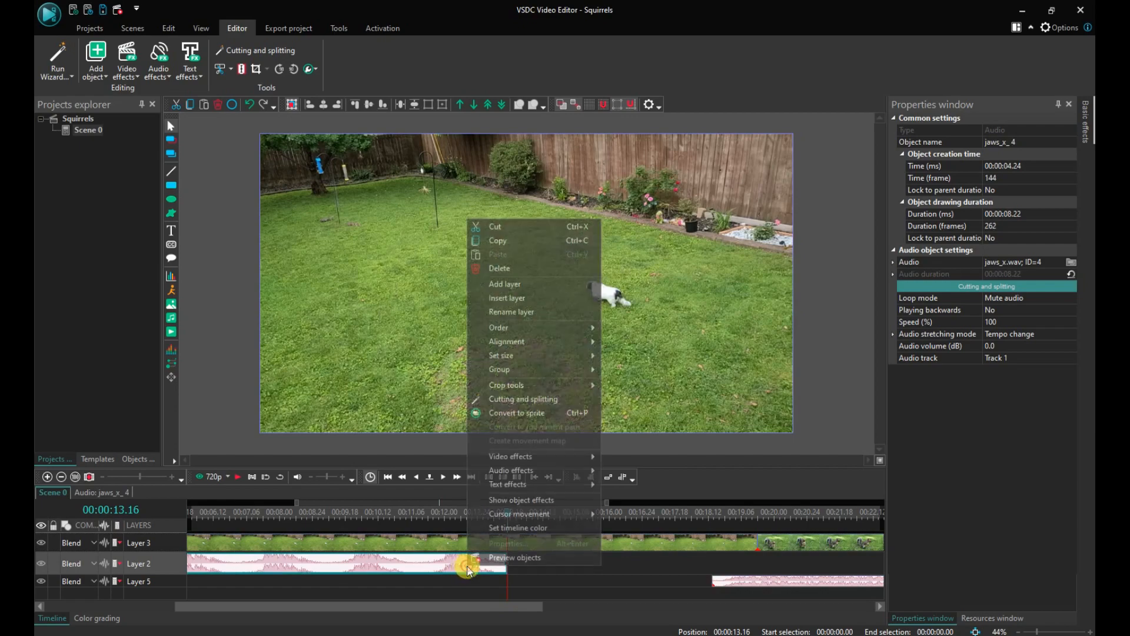
{"action": "left_click", "coordinate": [499, 241]}
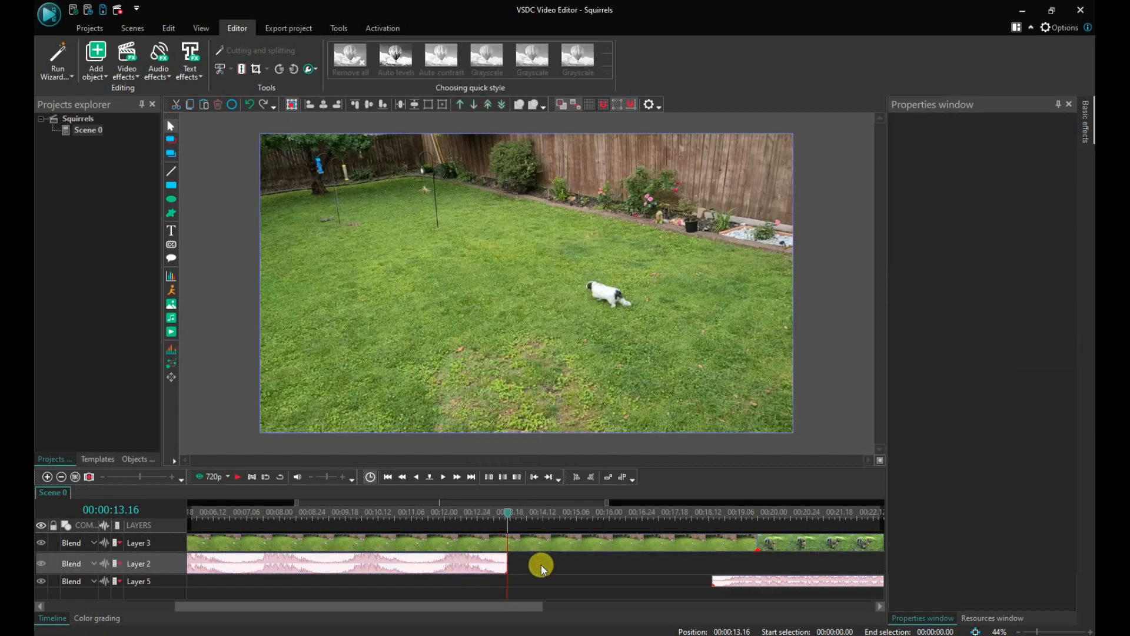
{"action": "right_click", "coordinate": [542, 566]}
{"action": "left_click", "coordinate": [571, 252]}
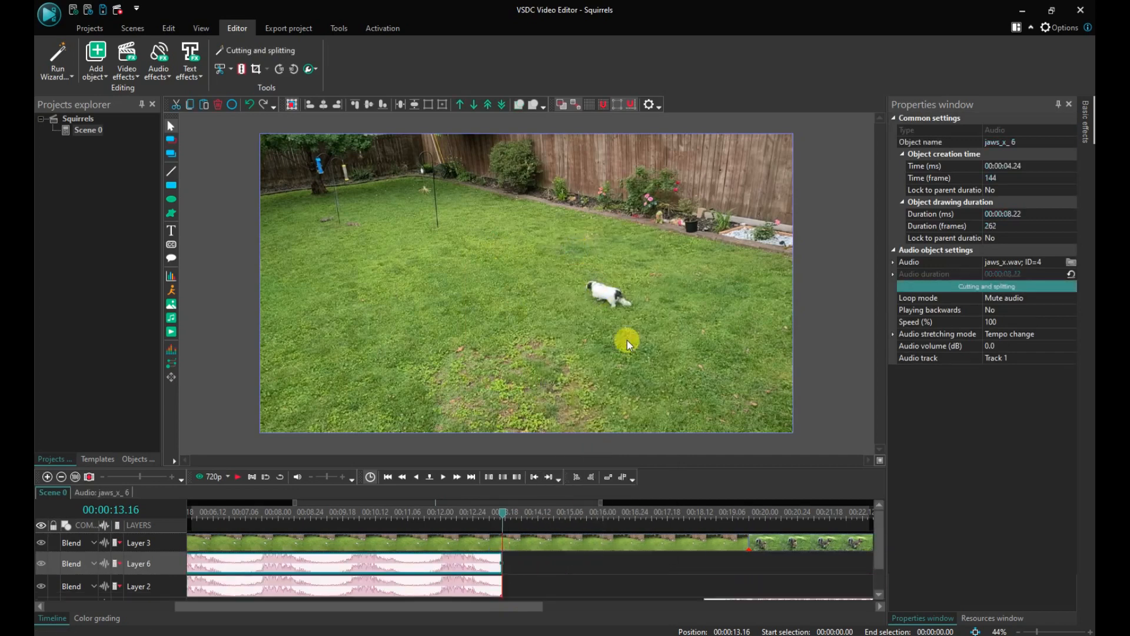
{"action": "left_click_drag", "start_coordinate": [404, 588], "coordinate": [760, 568]}
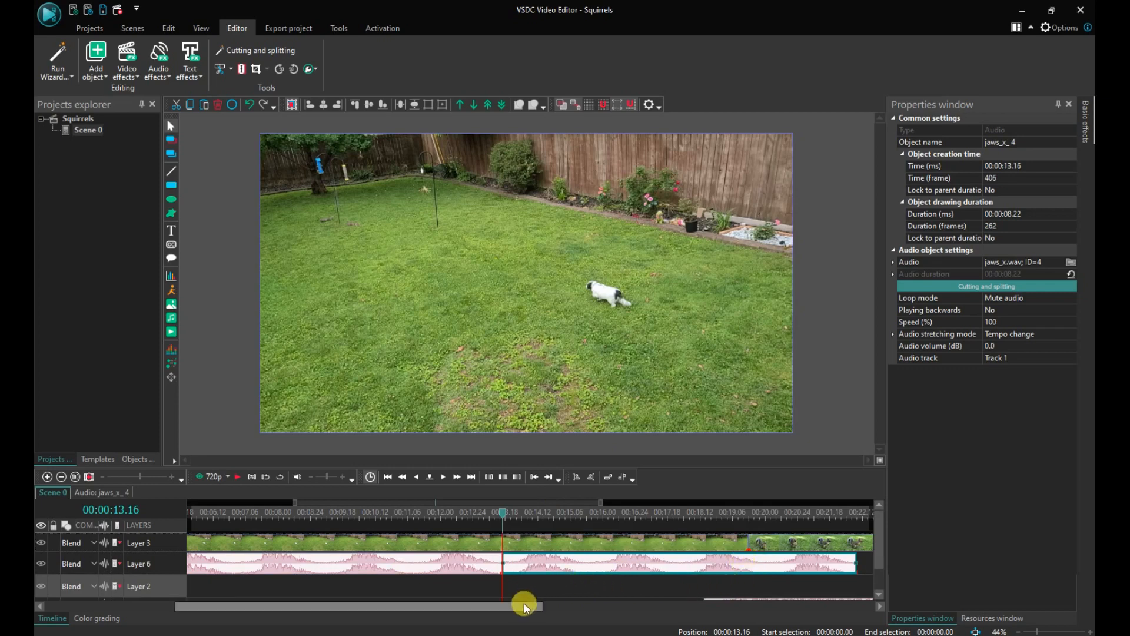
Trim the end of the jaws_x part that starts at 00:00:13.16 to 00:00:19.17, just before the second squirrel footage.
{"action": "left_click_drag", "start_coordinate": [521, 606], "coordinate": [425, 605]}
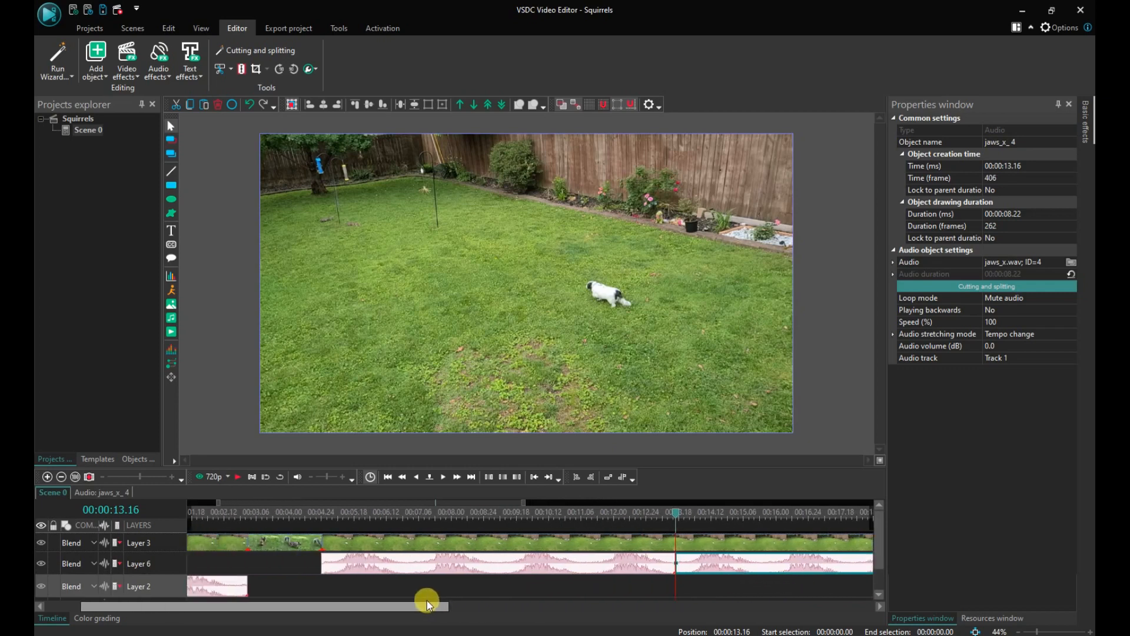
{"action": "left_click", "coordinate": [62, 478]}
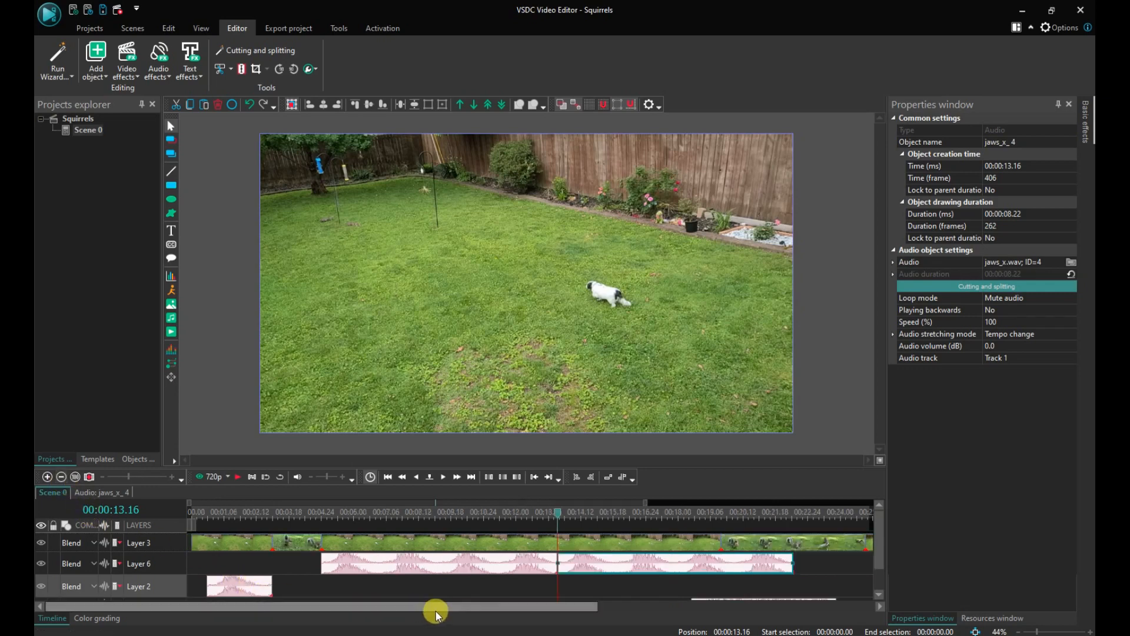
{"action": "left_click_drag", "start_coordinate": [542, 605], "coordinate": [590, 608]}
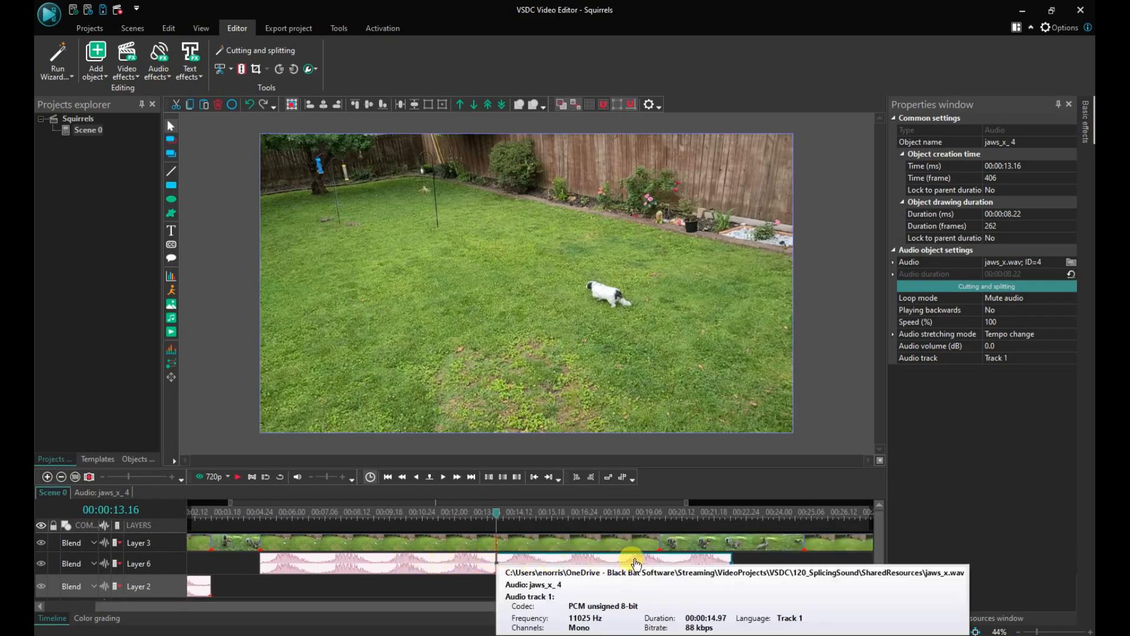
{"action": "left_click", "coordinate": [661, 513]}
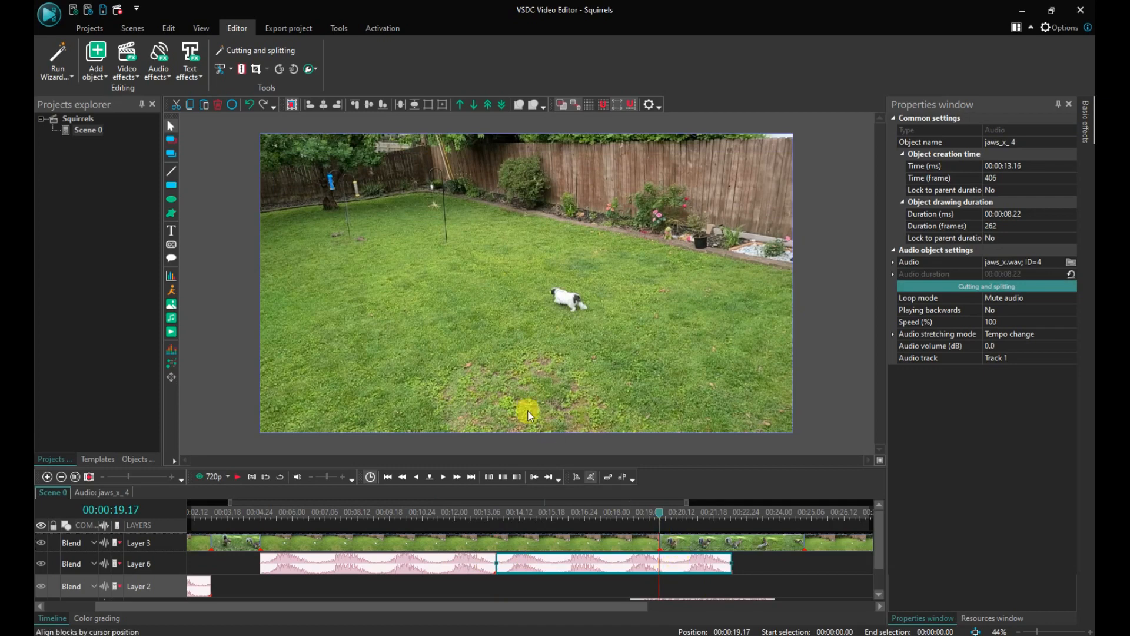
{"action": "left_click", "coordinate": [231, 69]}
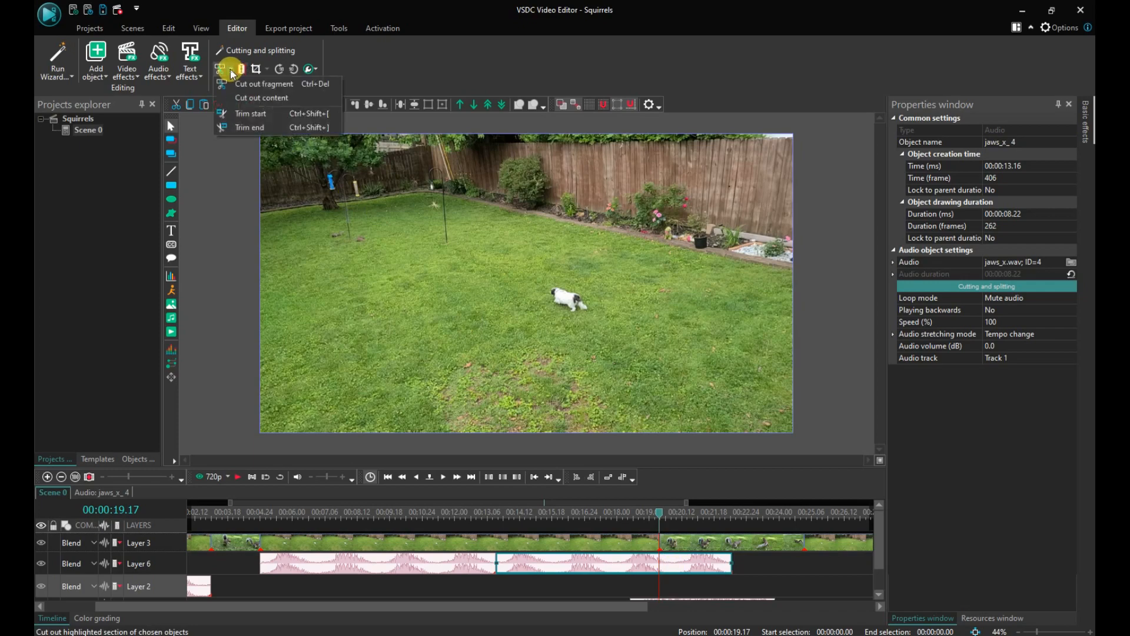
{"action": "left_click", "coordinate": [249, 128]}
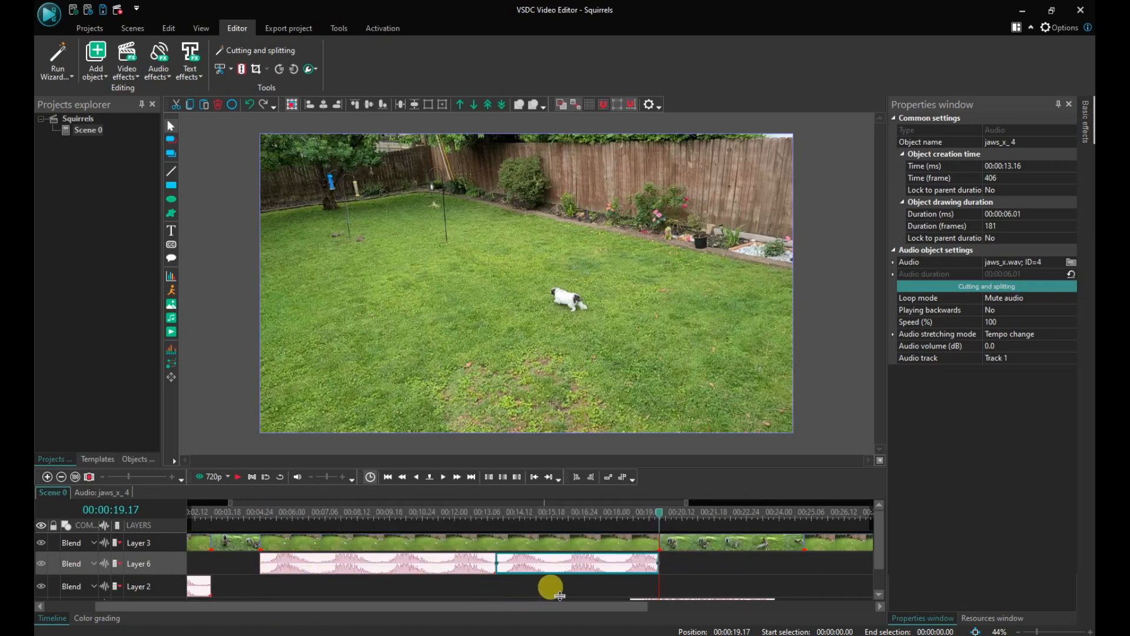
Move the trailing jaws_x part from Layer 5 to Layer 6, starting at 00:00:24.28 where the second squirrel footage ends.
{"action": "left_click_drag", "start_coordinate": [640, 606], "coordinate": [810, 613]}
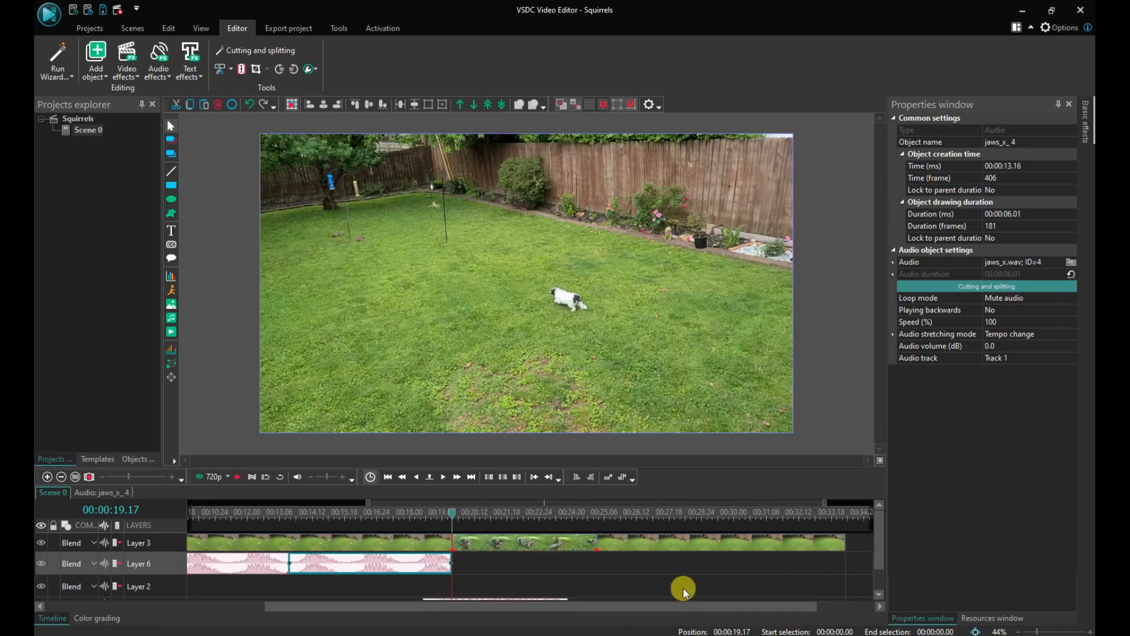
{"action": "left_click_drag", "start_coordinate": [878, 537], "coordinate": [872, 553]}
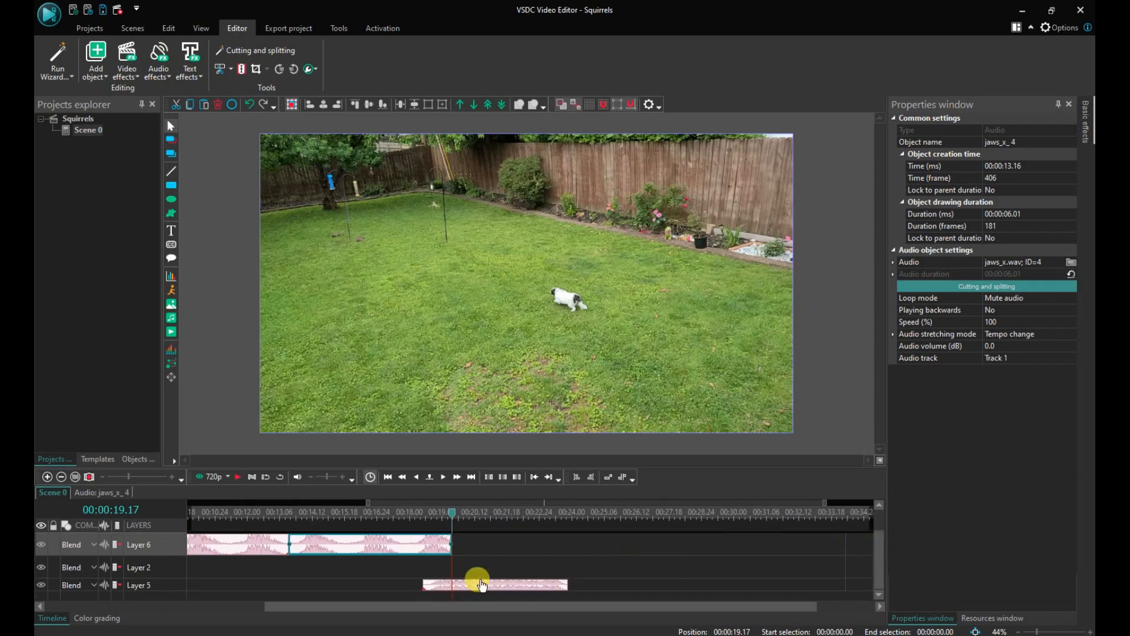
{"action": "left_click_drag", "start_coordinate": [497, 585], "coordinate": [649, 569]}
{"action": "left_click", "coordinate": [602, 510]}
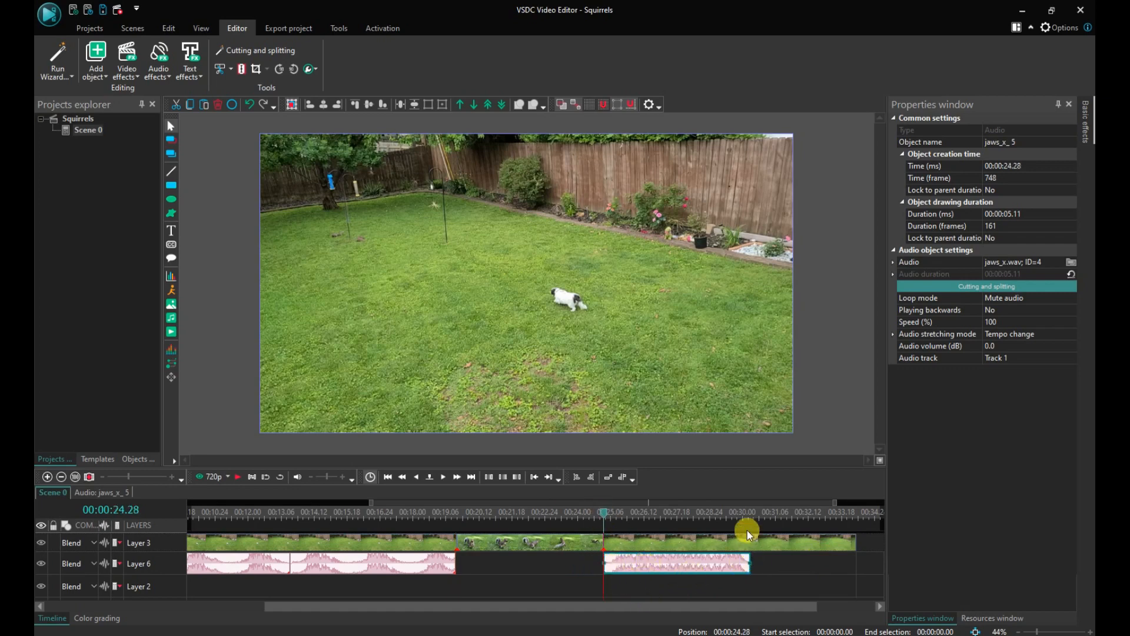
{"action": "left_click", "coordinate": [744, 511]}
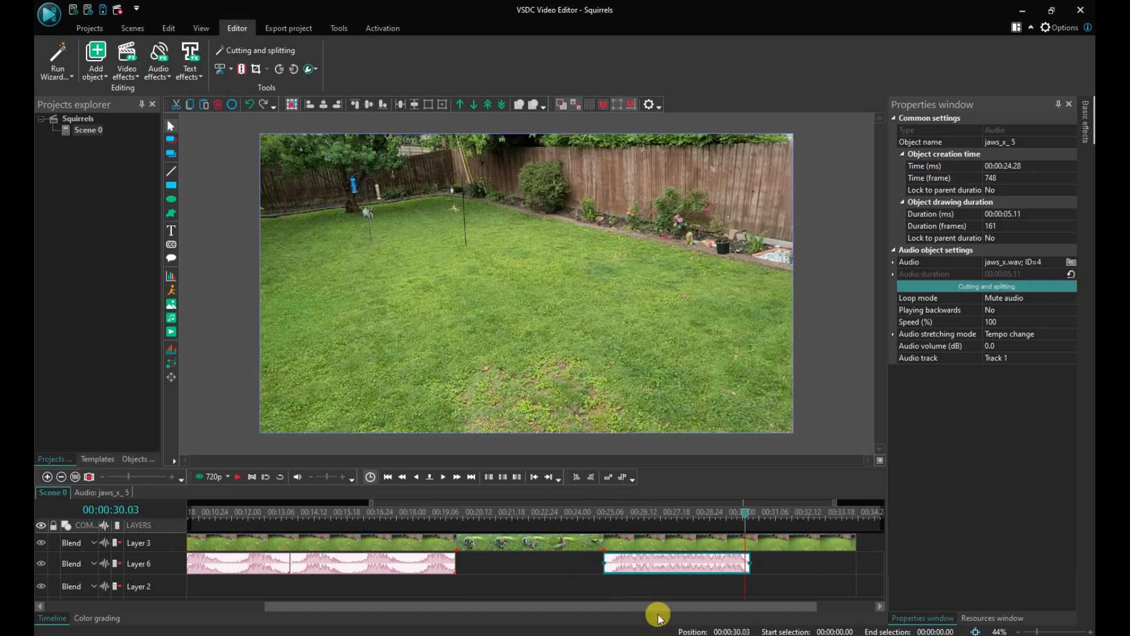
Return the playhead to the start and preview the whole scene with loop playback turned off.
{"action": "left_click_drag", "start_coordinate": [651, 605], "coordinate": [224, 568]}
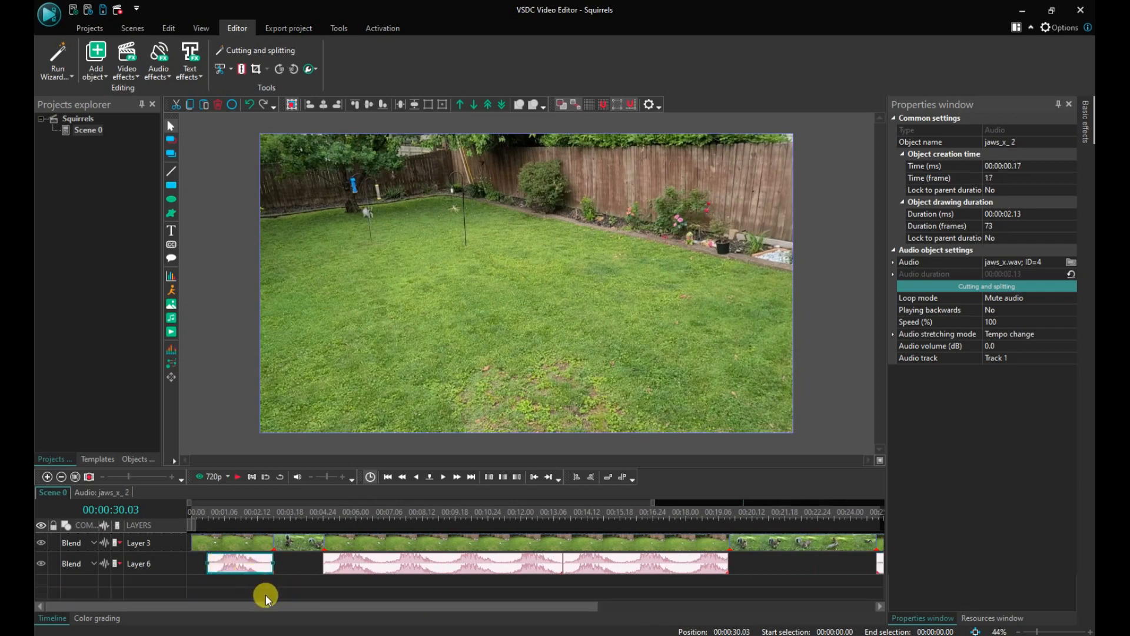
{"action": "left_click_drag", "start_coordinate": [266, 605], "coordinate": [227, 606]}
{"action": "left_click", "coordinate": [192, 514]}
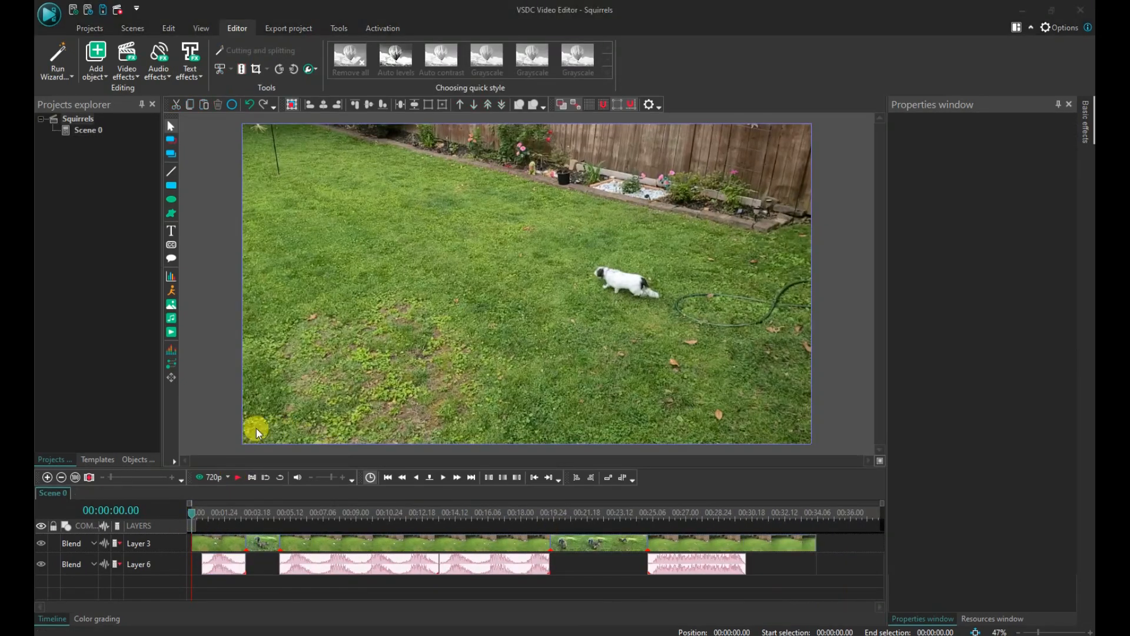
{"action": "left_click", "coordinate": [209, 478]}
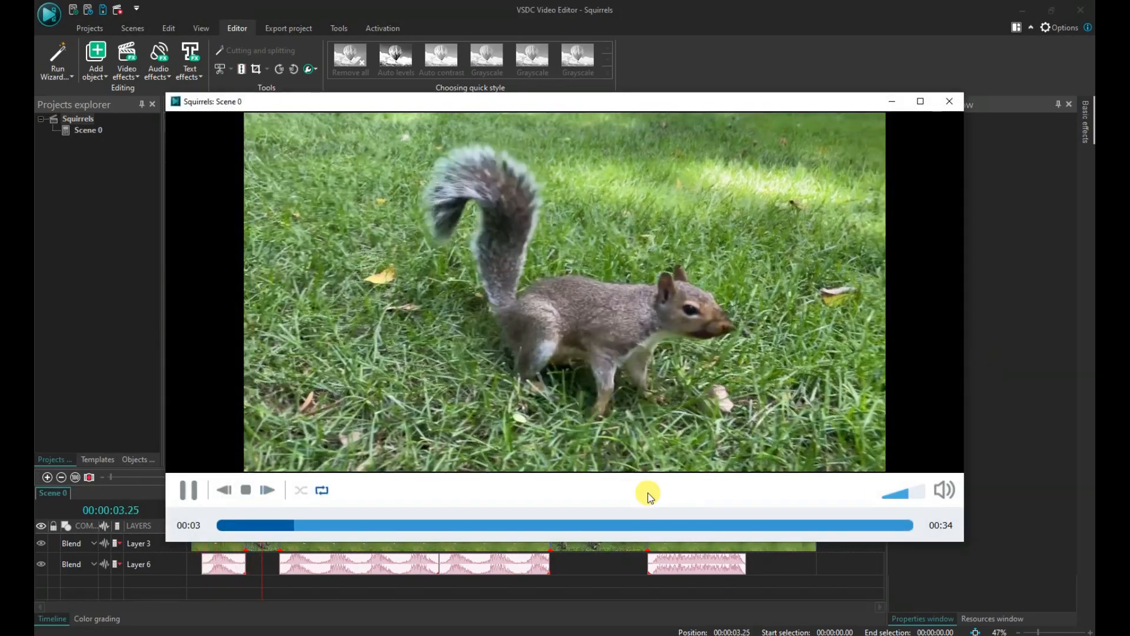
{"action": "scroll", "coordinate": [318, 512], "scroll_direction": "down", "scroll_amount": 1}
{"action": "left_click", "coordinate": [323, 491]}
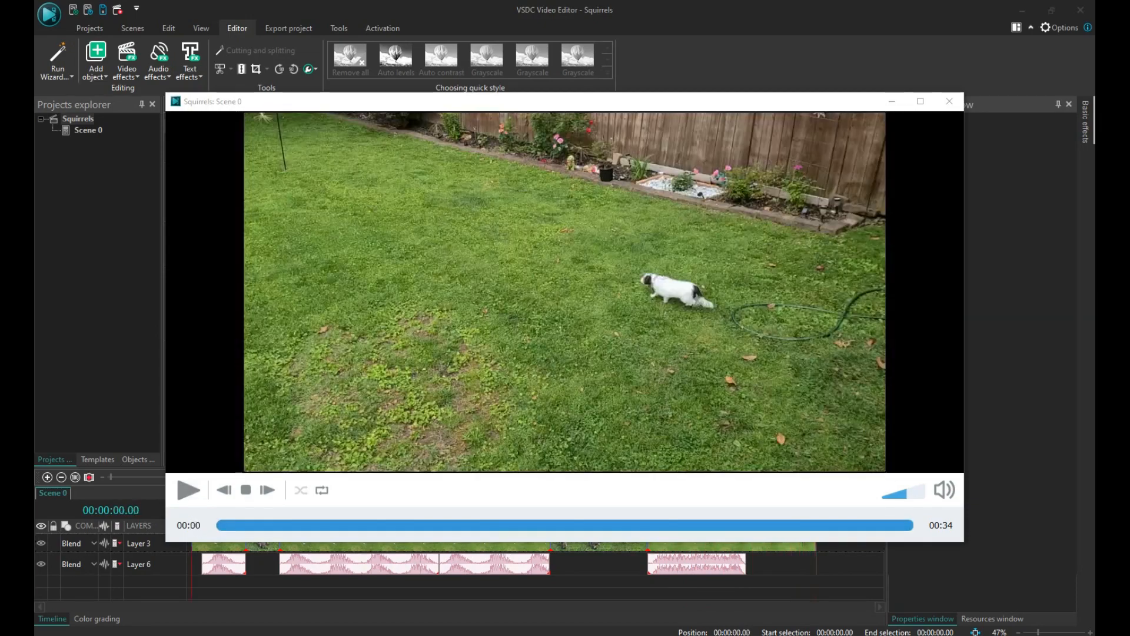
{"action": "left_click", "coordinate": [664, 597]}
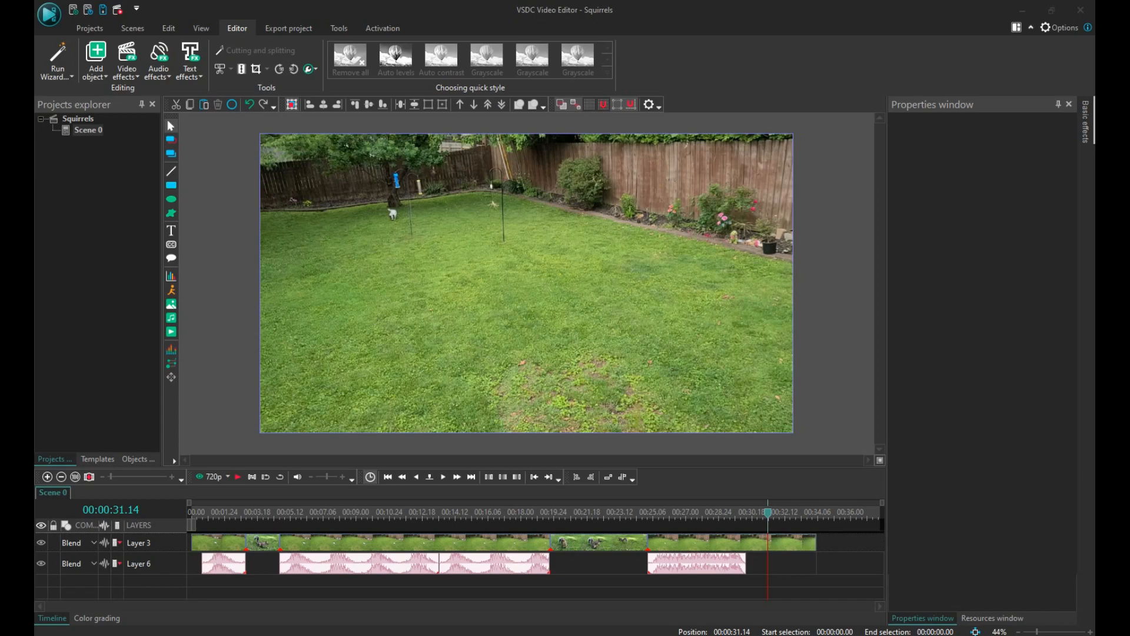
Add the Doh video on a new layer at 00:00:31.14 and shrink it to 416 × 500, placed at left 75, top 468.
{"action": "left_click", "coordinate": [773, 541]}
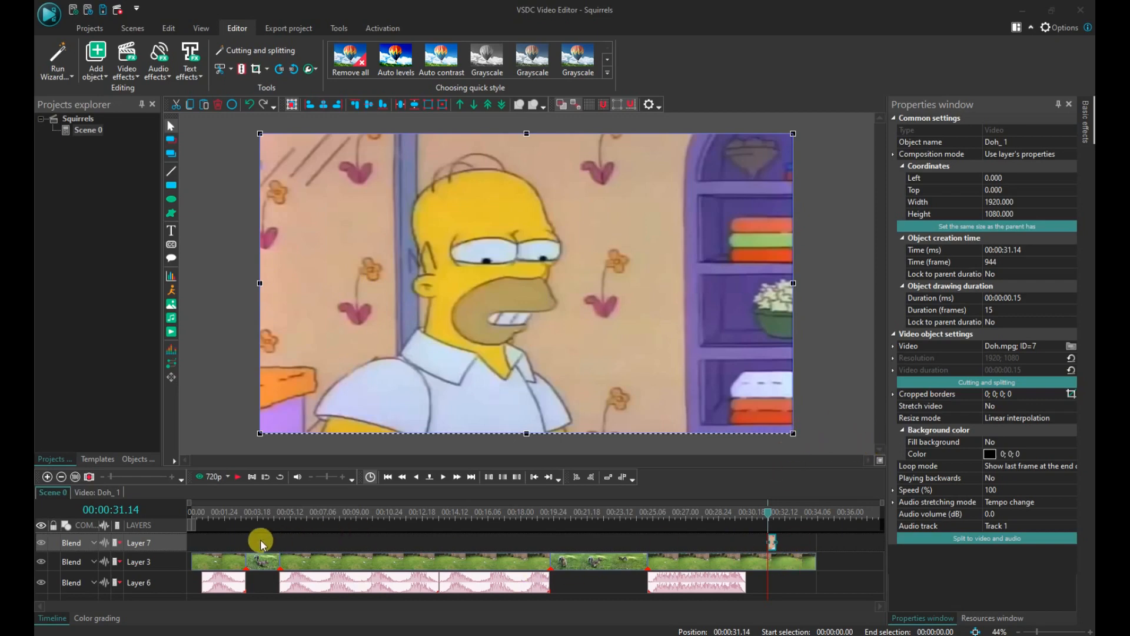
{"action": "left_click", "coordinate": [792, 432]}
{"action": "left_click_drag", "start_coordinate": [789, 431], "coordinate": [376, 273]}
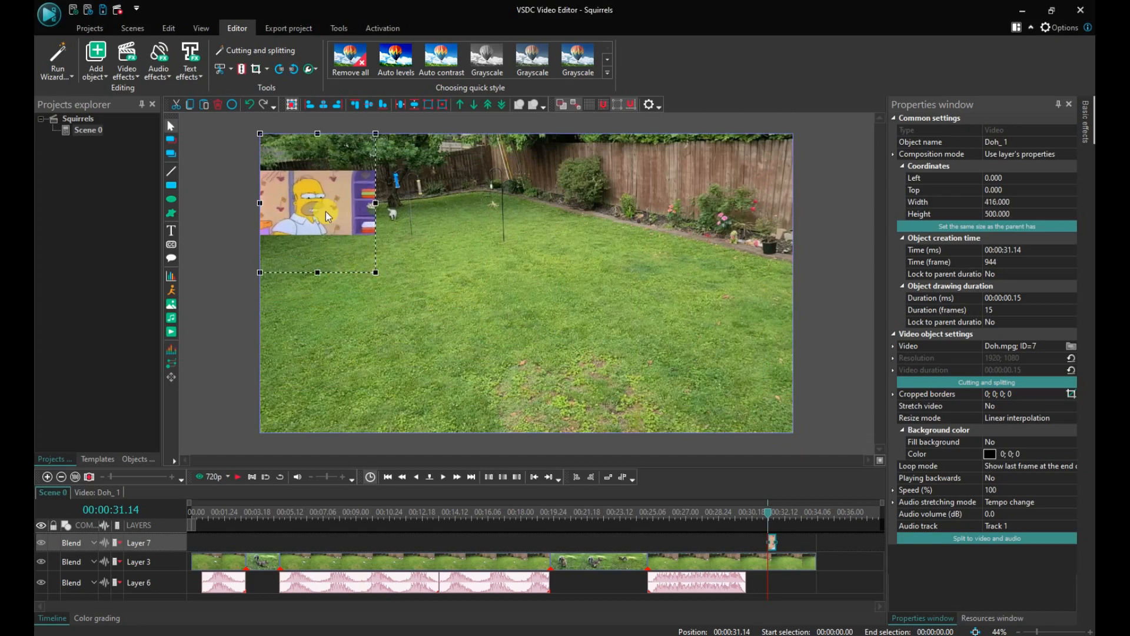
{"action": "left_click_drag", "start_coordinate": [327, 212], "coordinate": [347, 342]}
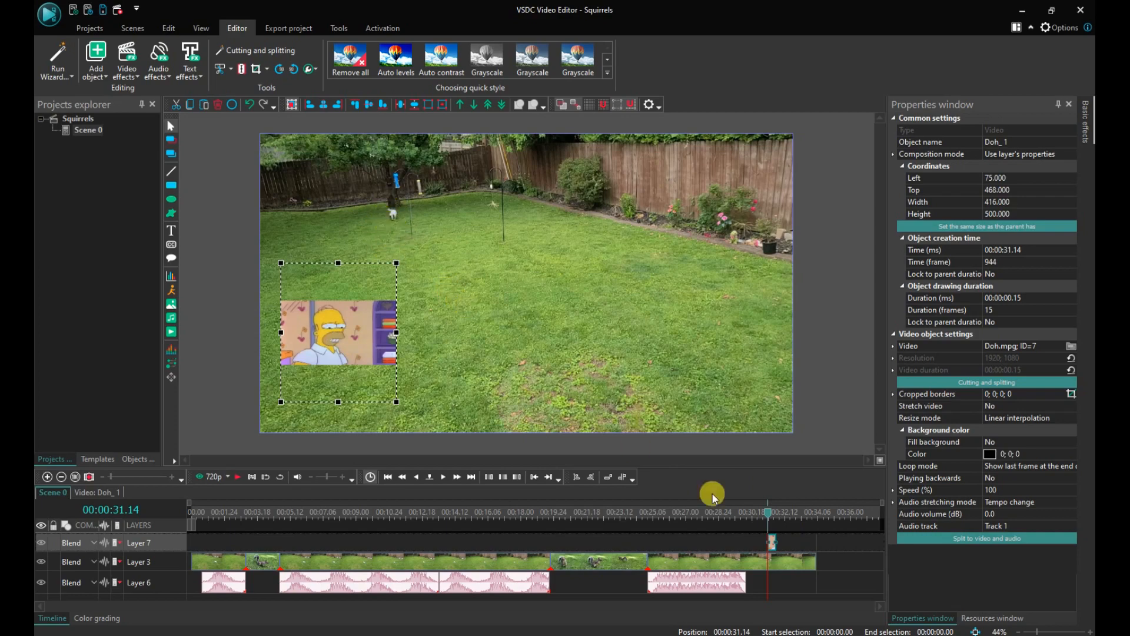
Extend the end of the Doh clip on Layer 7 to a drawing duration of 00:00:00.21.
{"action": "left_click_drag", "start_coordinate": [771, 518], "coordinate": [725, 512]}
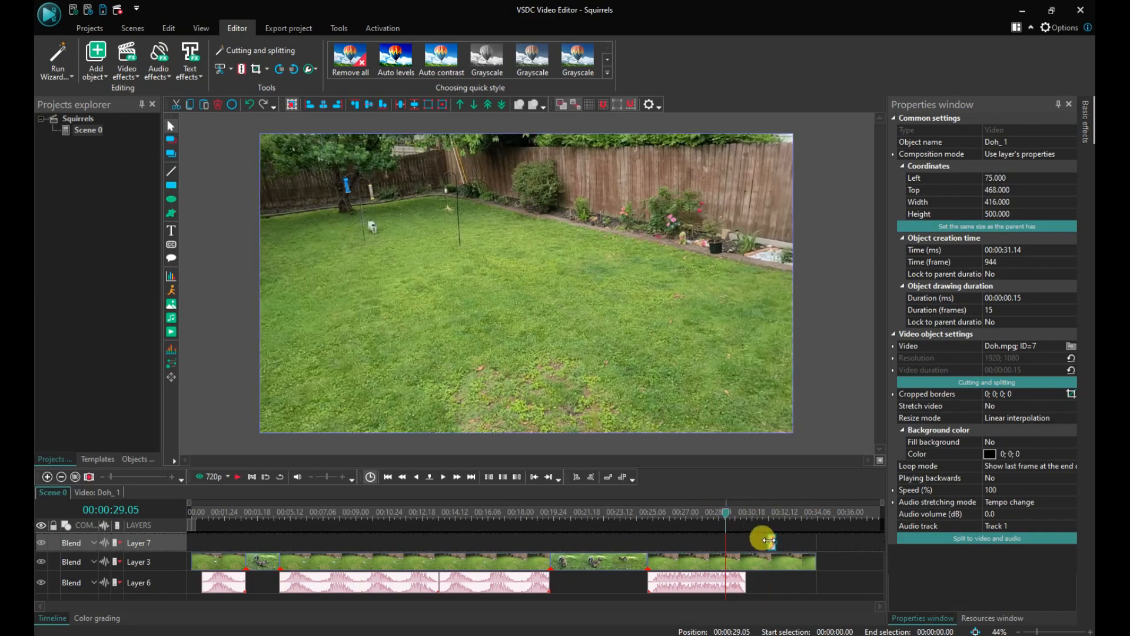
{"action": "left_click", "coordinate": [765, 542]}
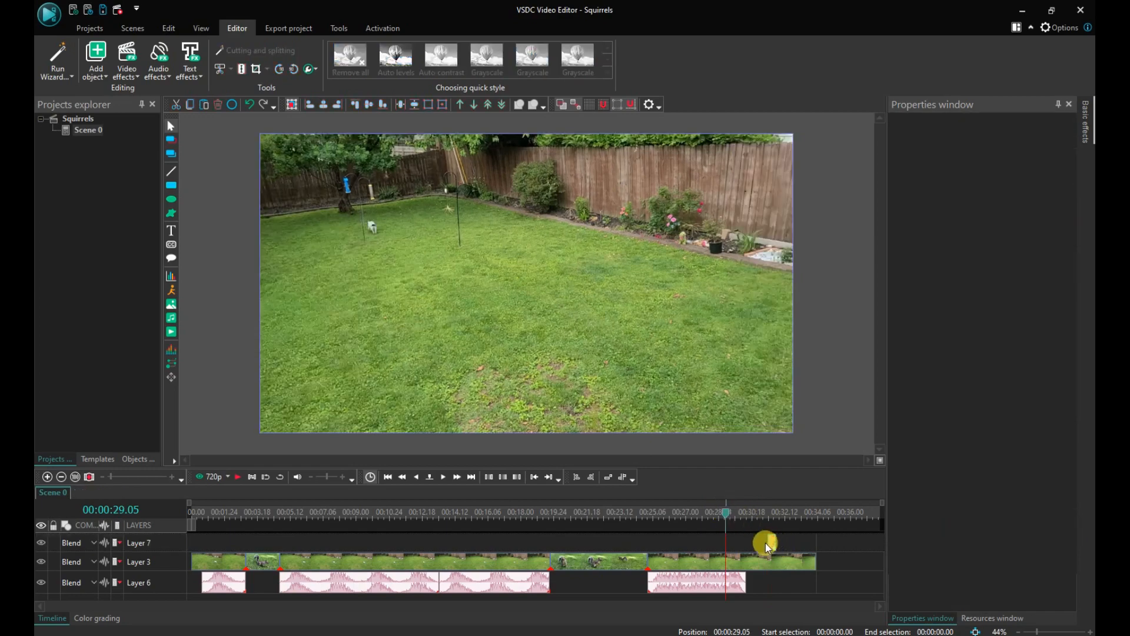
{"action": "left_click", "coordinate": [768, 543]}
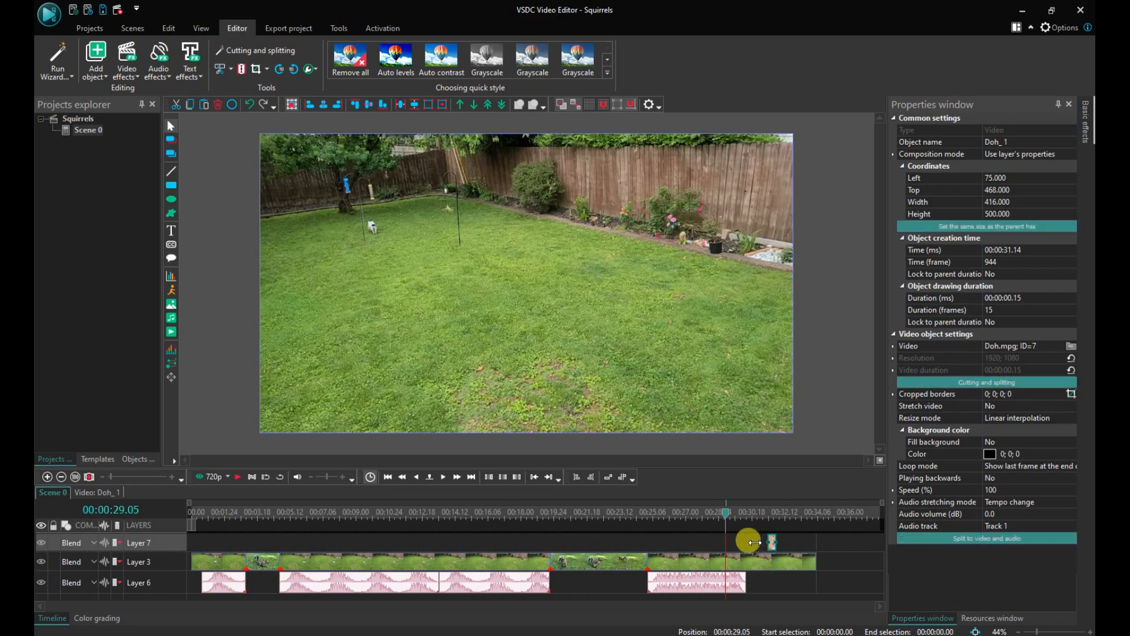
{"action": "left_click_drag", "start_coordinate": [774, 539], "coordinate": [778, 539]}
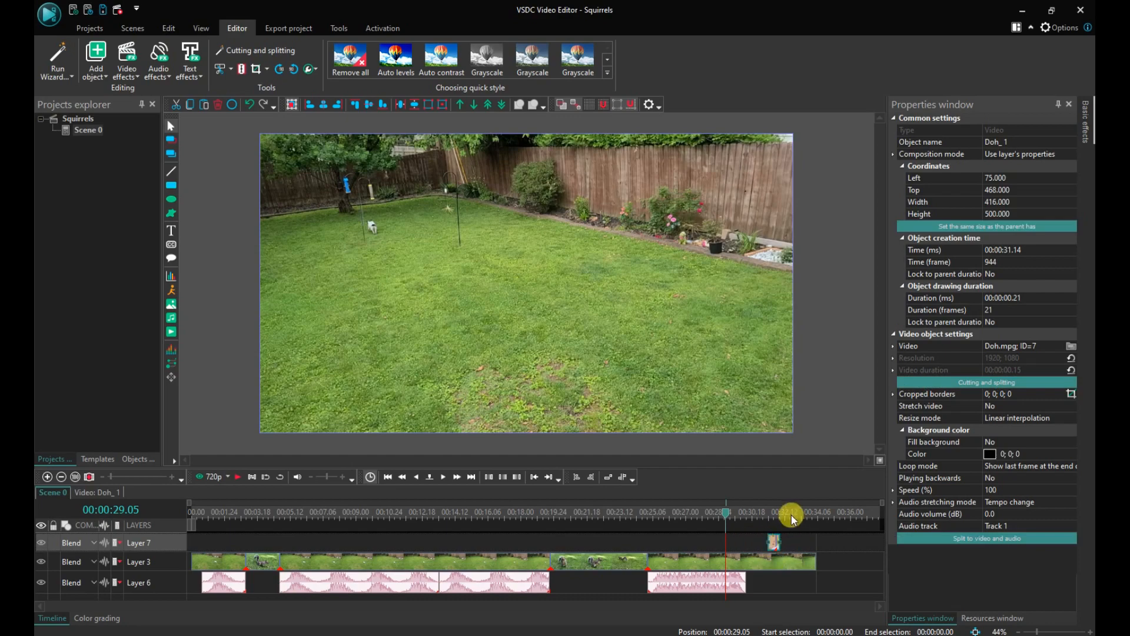
Preview the scene's ending with the Doh clip from 00:00:30.23, and return the playhead to the start.
{"action": "left_click", "coordinate": [804, 543]}
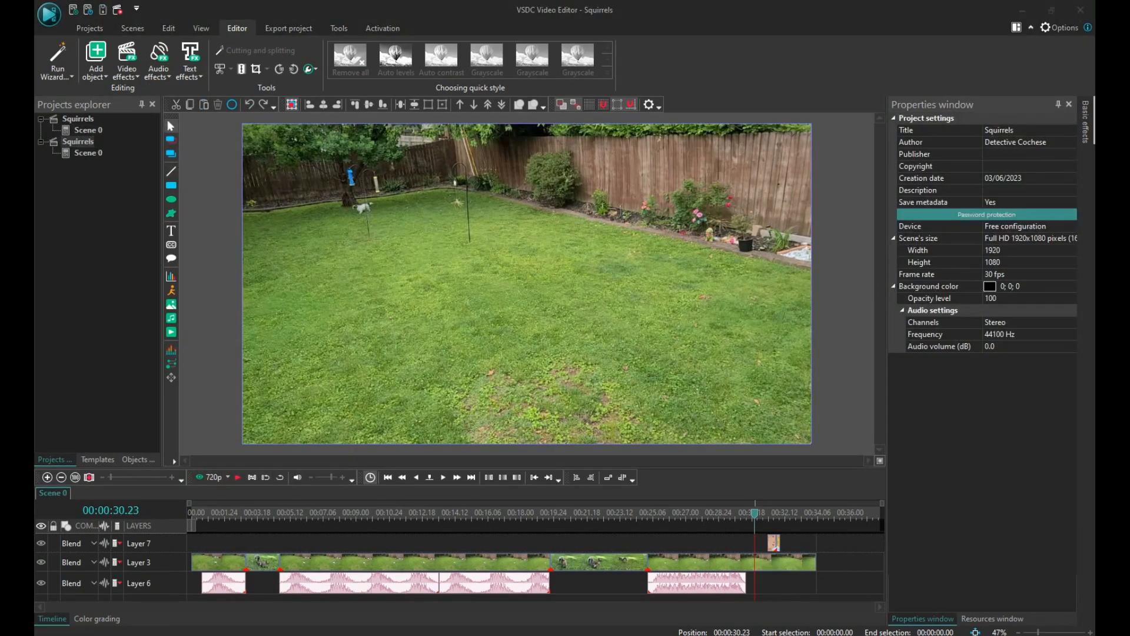
{"action": "left_click", "coordinate": [210, 478]}
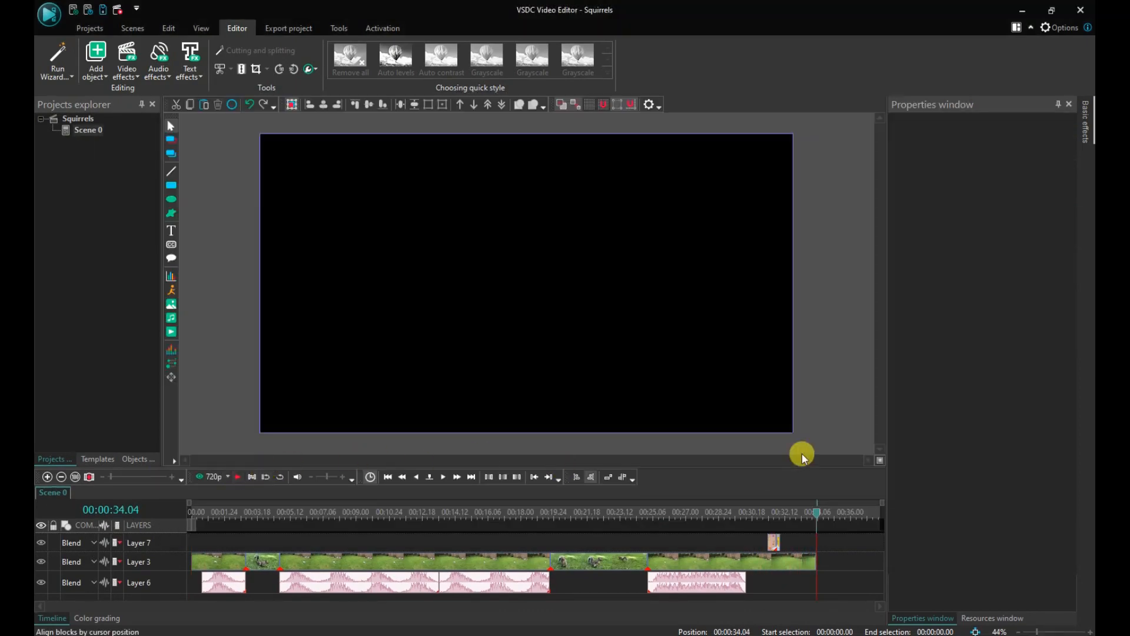
{"action": "left_click_drag", "start_coordinate": [819, 524], "coordinate": [177, 527]}
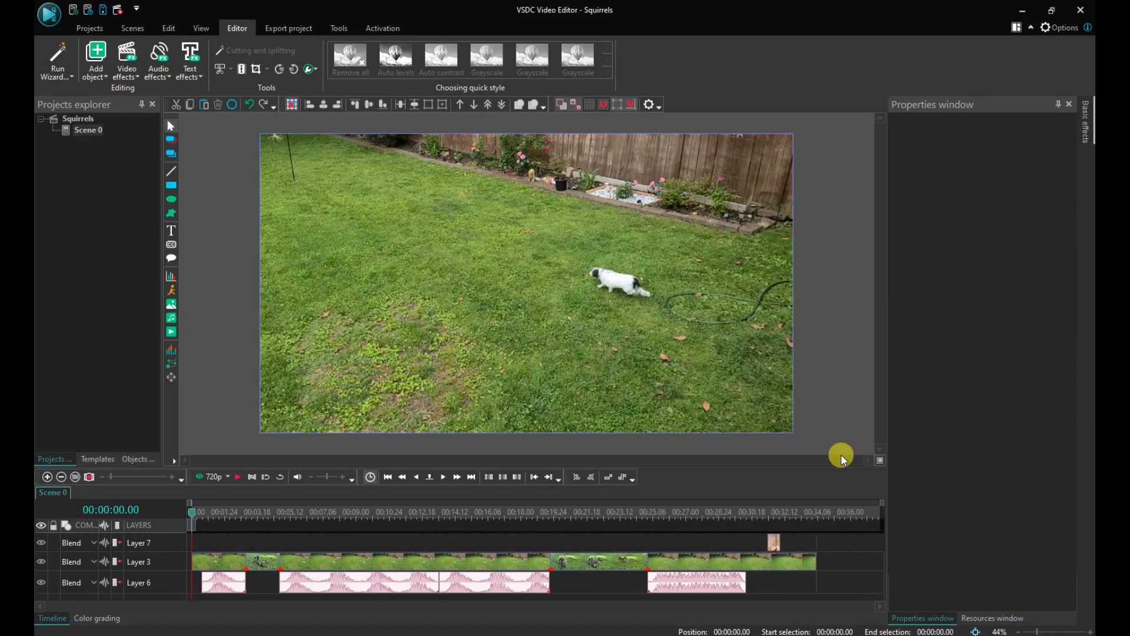
Save the Squirrels project and open its export settings.
{"action": "left_click", "coordinate": [90, 28]}
{"action": "left_click", "coordinate": [208, 55]}
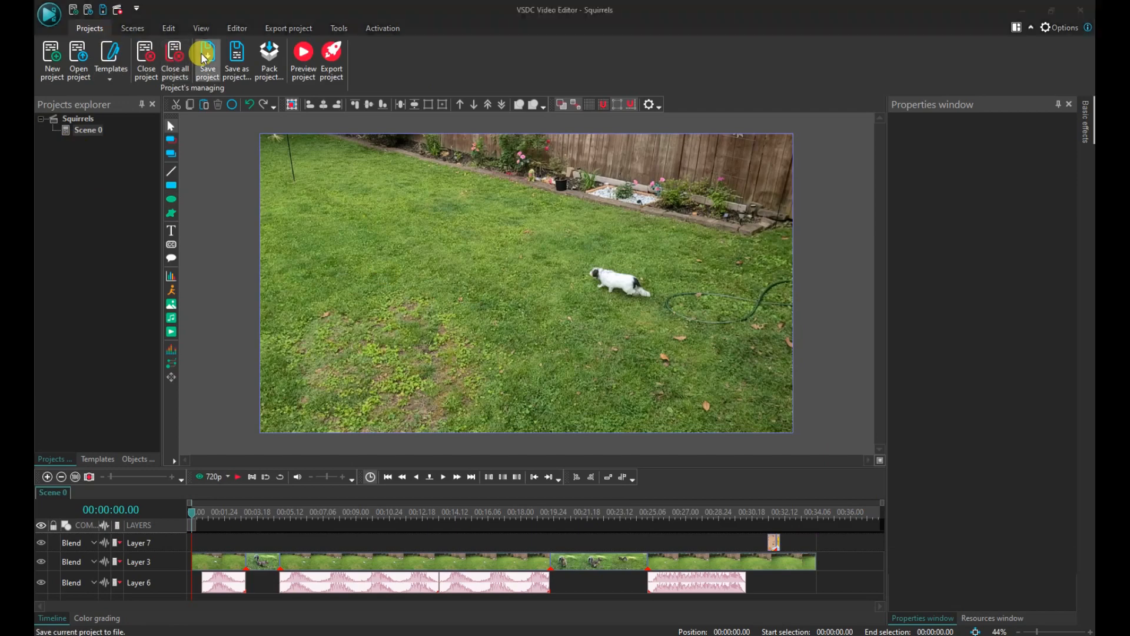
{"action": "left_click", "coordinate": [330, 64]}
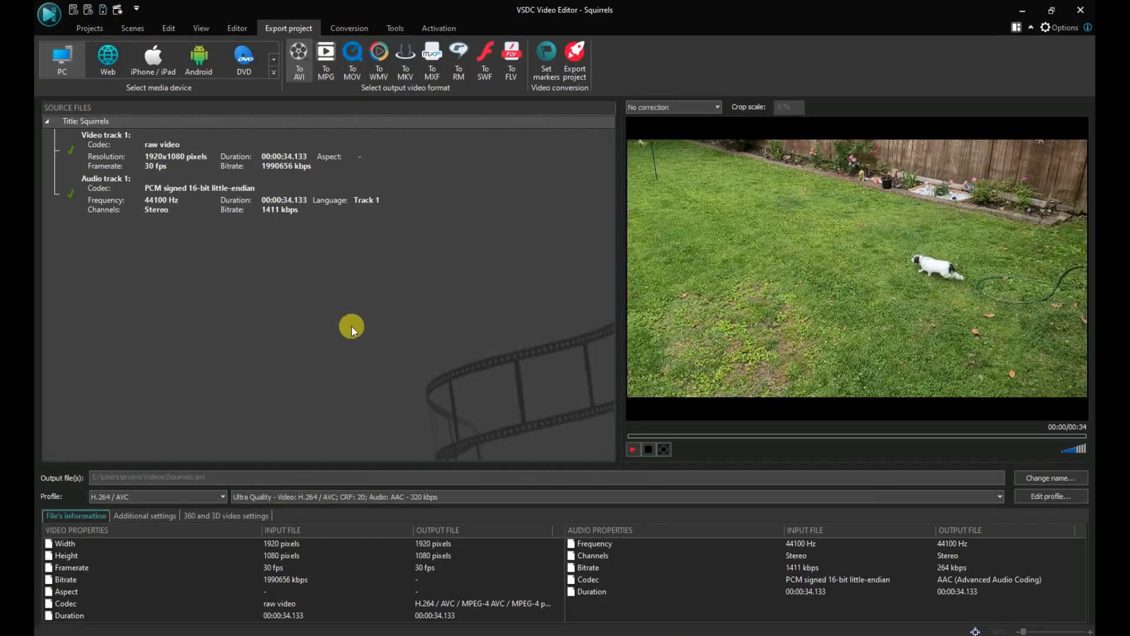
Review the additional export settings, export the project for PC in MPG format, and minimize the editor window.
{"action": "left_click", "coordinate": [130, 517]}
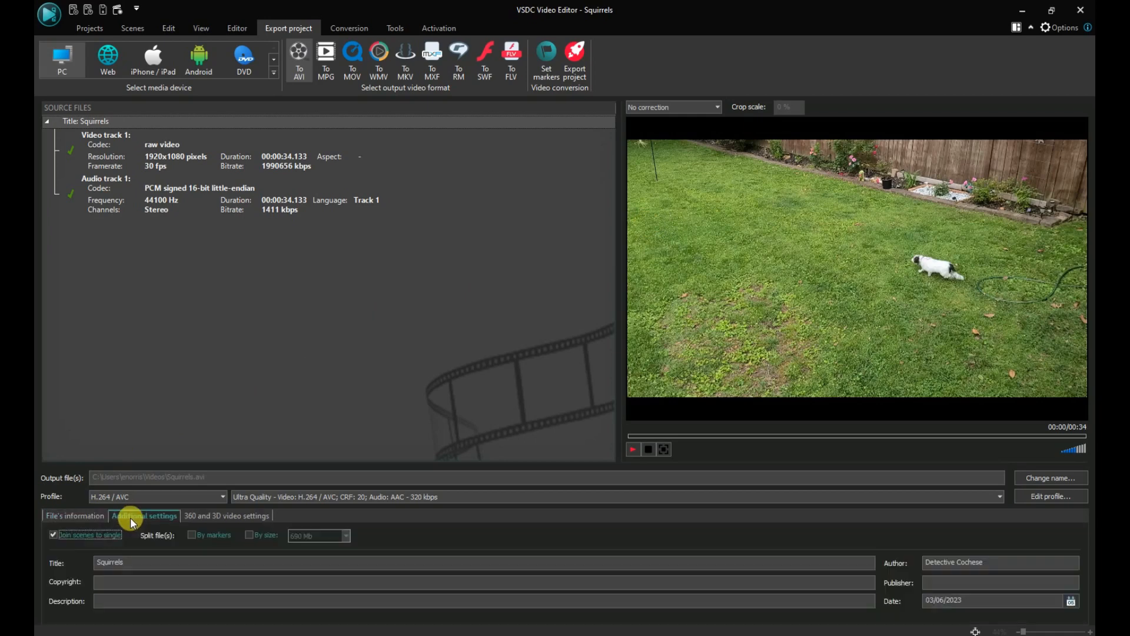
{"action": "left_click", "coordinate": [82, 516]}
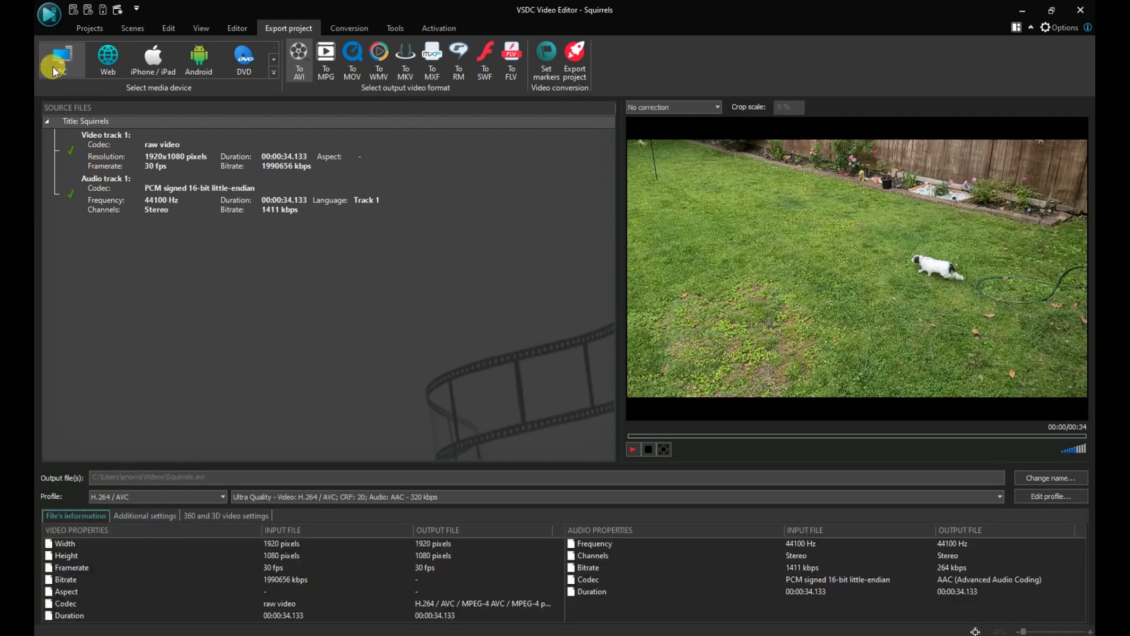
{"action": "left_click", "coordinate": [333, 50]}
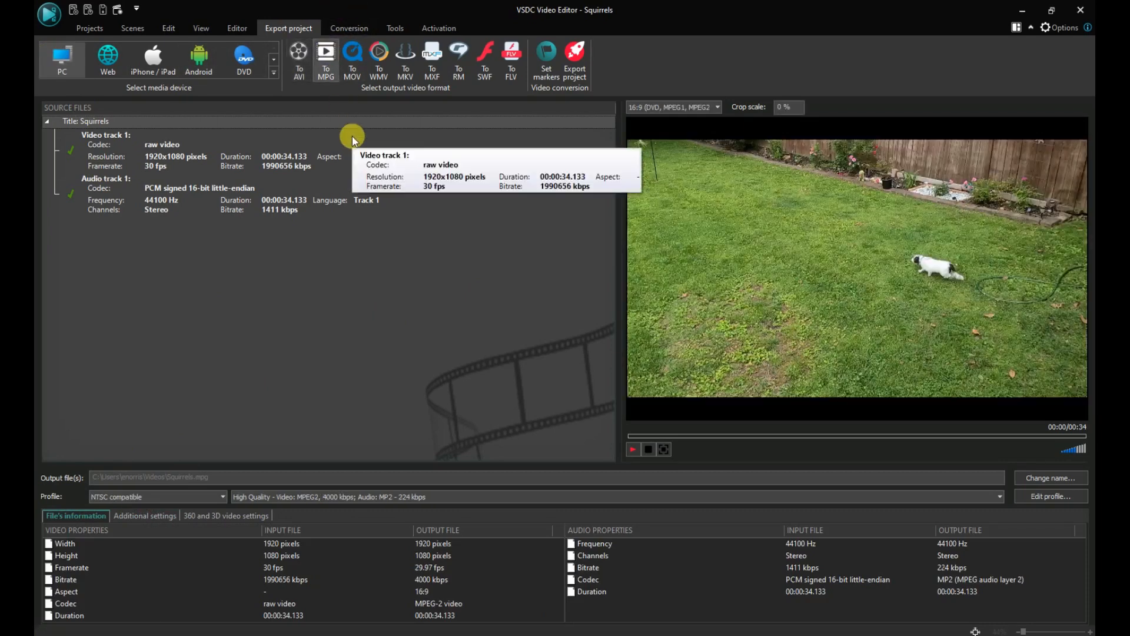
{"action": "left_click", "coordinate": [575, 58]}
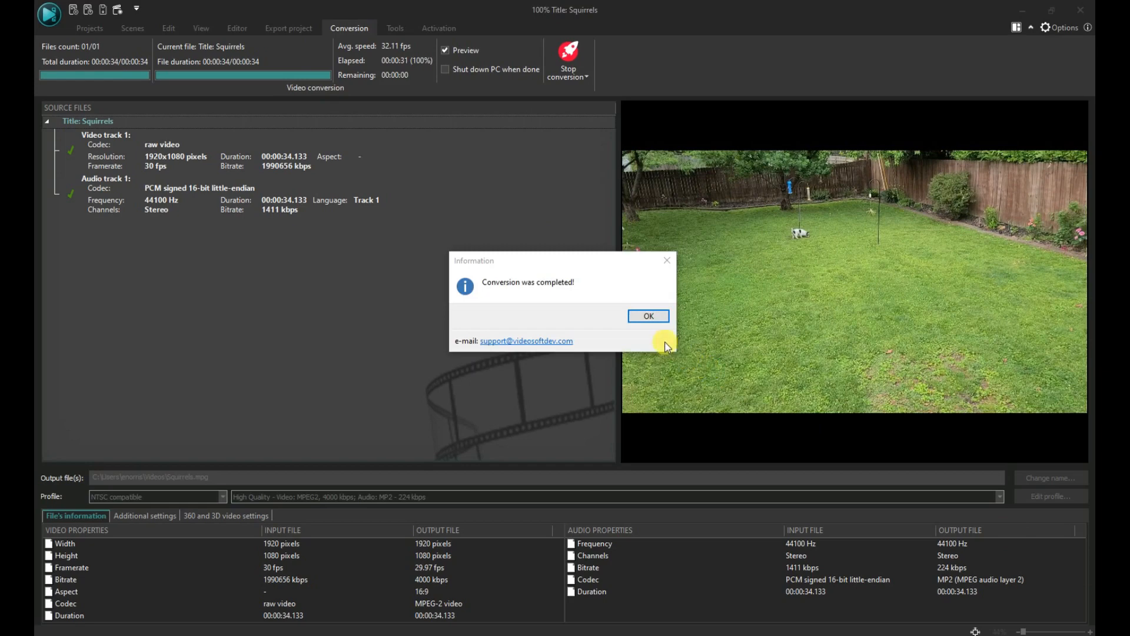
{"action": "left_click", "coordinate": [654, 319]}
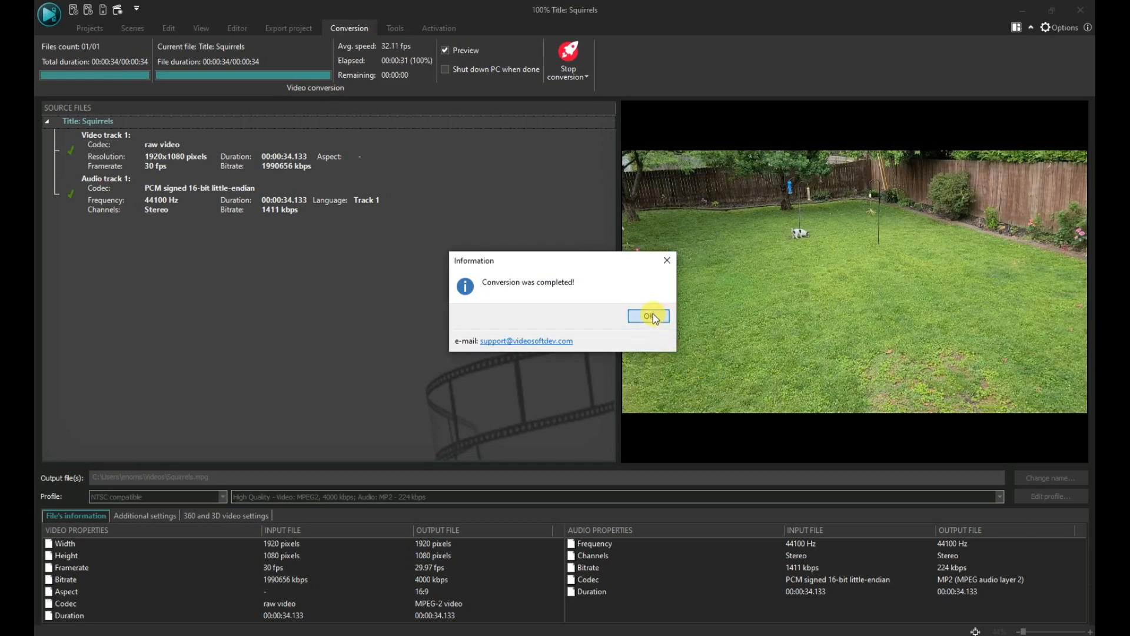
{"action": "left_click", "coordinate": [1022, 9]}
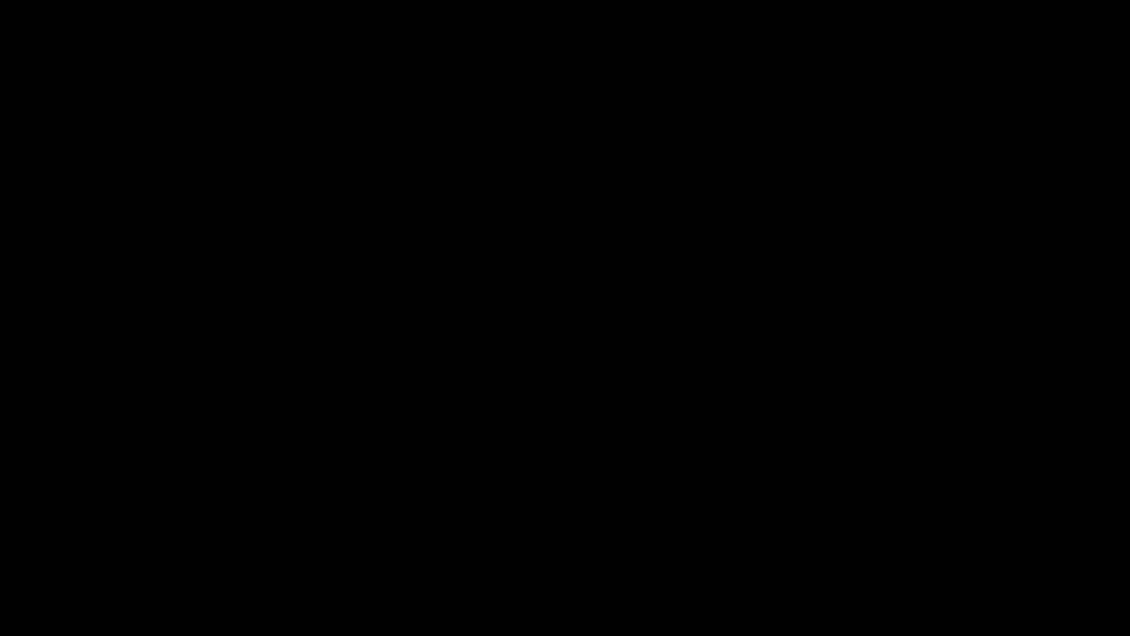